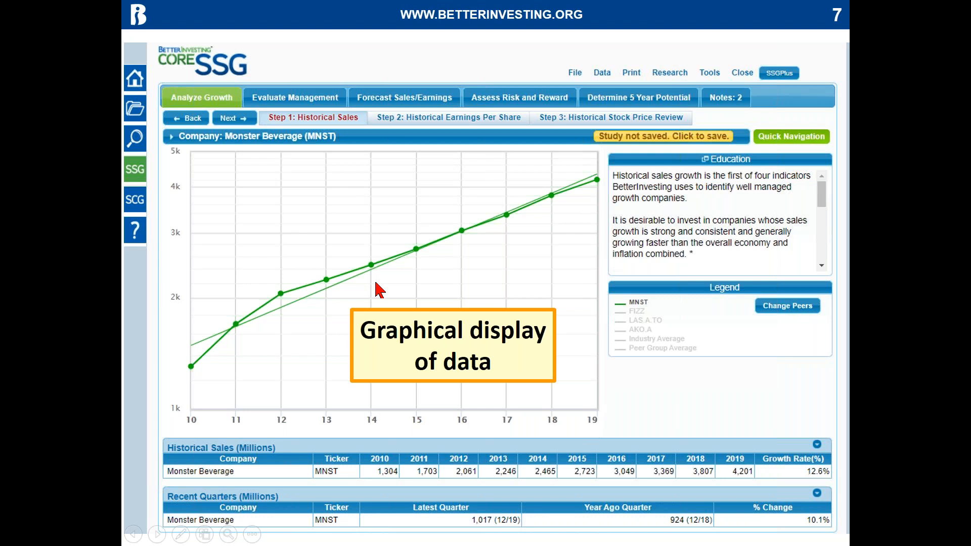
click(641, 423)
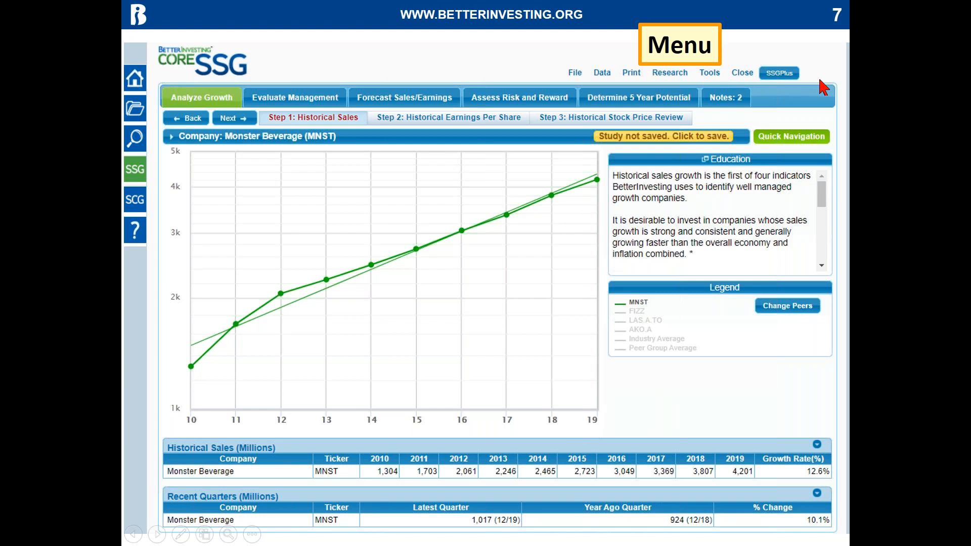
click(742, 115)
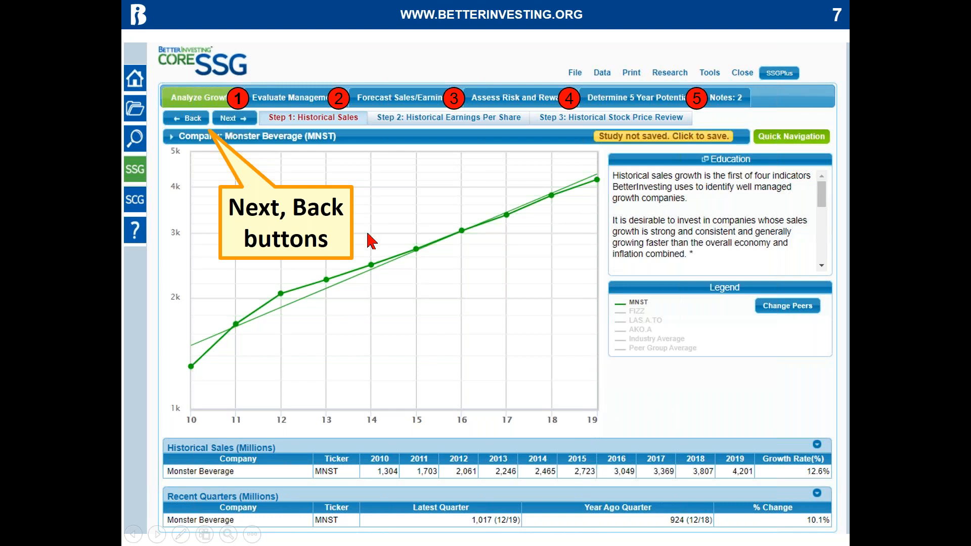
click(649, 405)
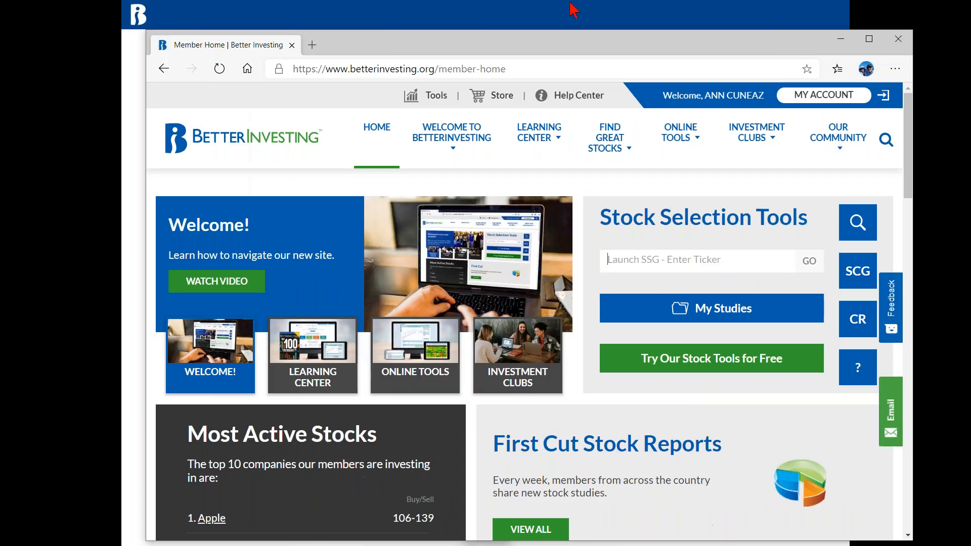
Maximize the browser window and launch a stock study for MNST - Monster Beverage Corp
drag(570, 2, 562, 0)
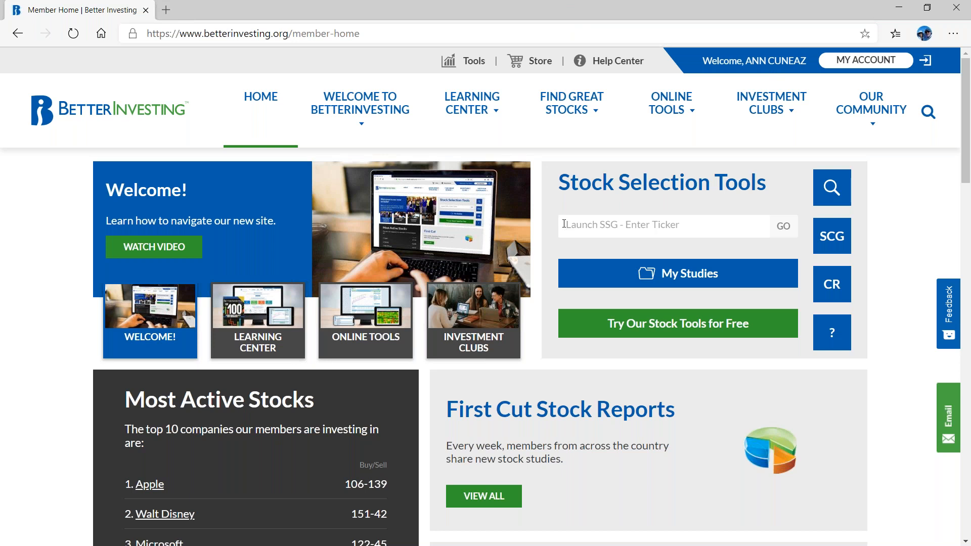
text(mnst)
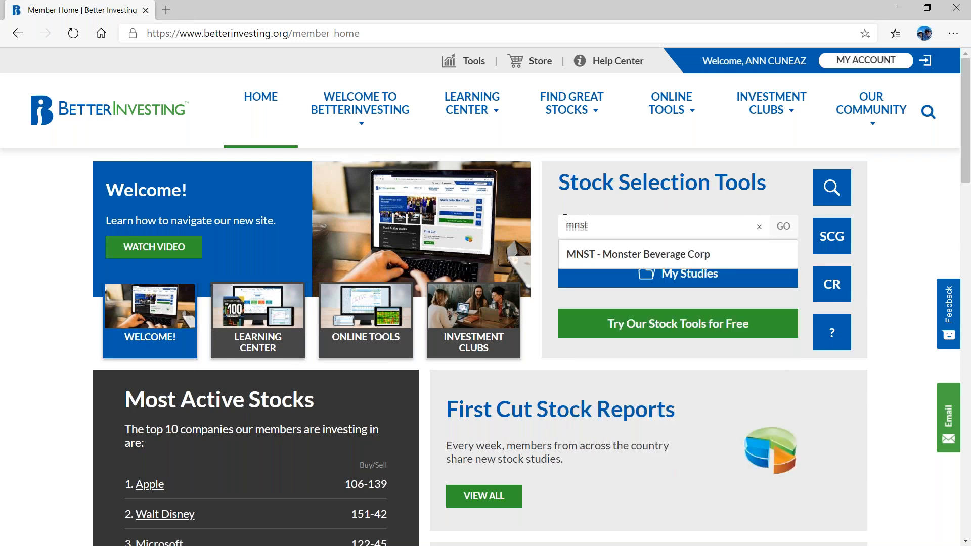
click(587, 253)
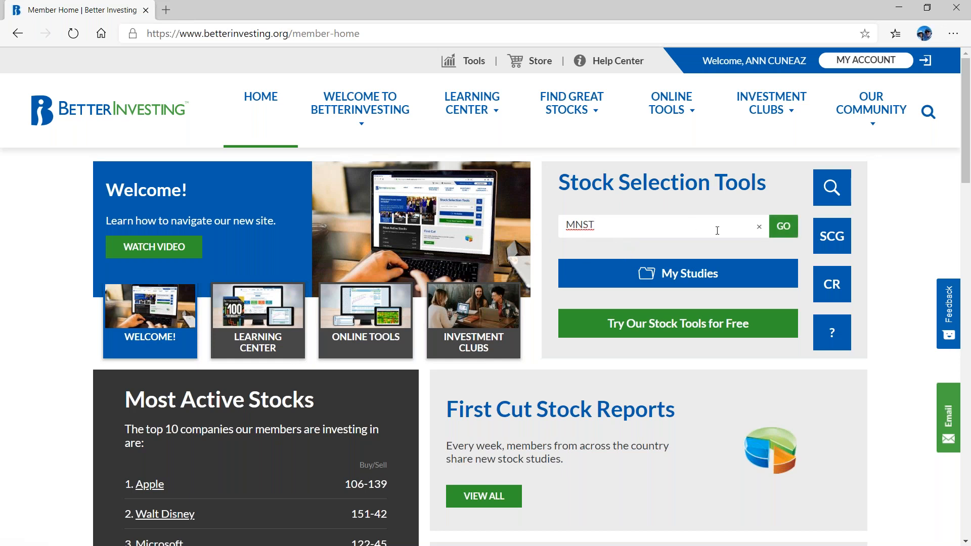
click(785, 227)
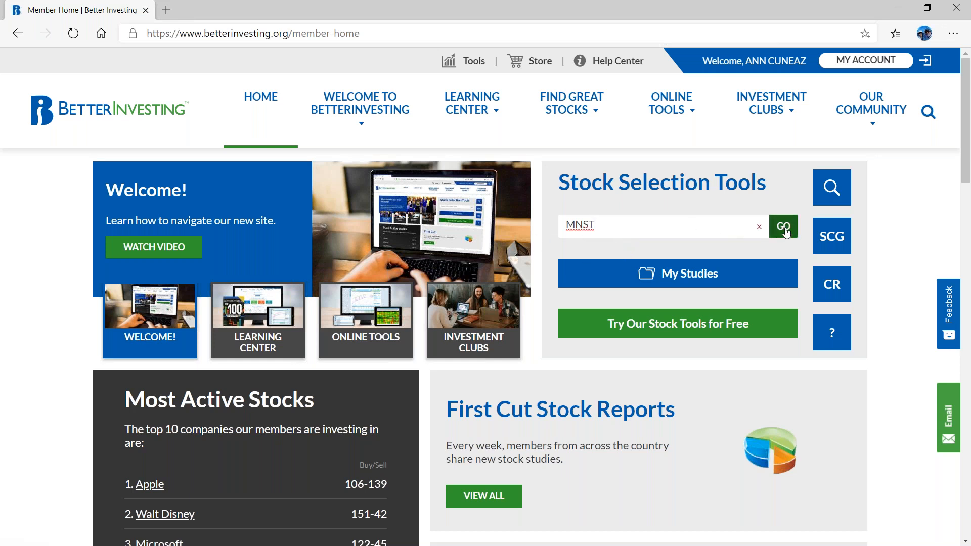
click(785, 229)
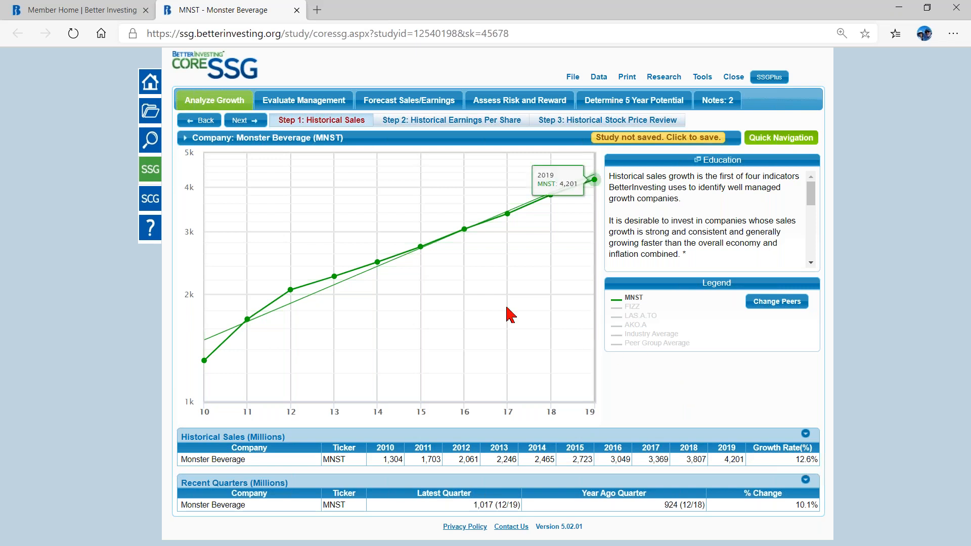
Check the yearly sales points on the chart and exclude 2010 and 2011 from the historical sales trend
mouse_move(290, 293)
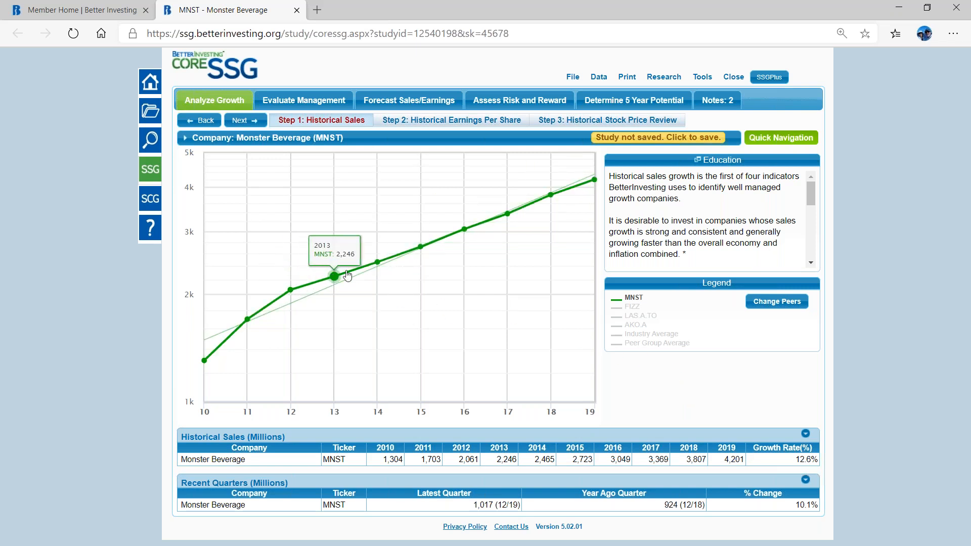
mouse_move(388, 262)
mouse_move(463, 230)
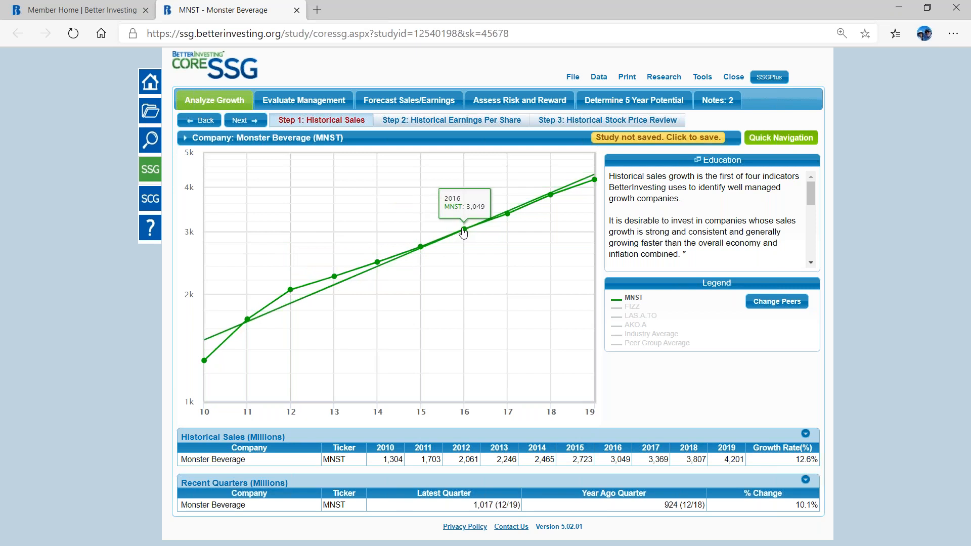
mouse_move(508, 212)
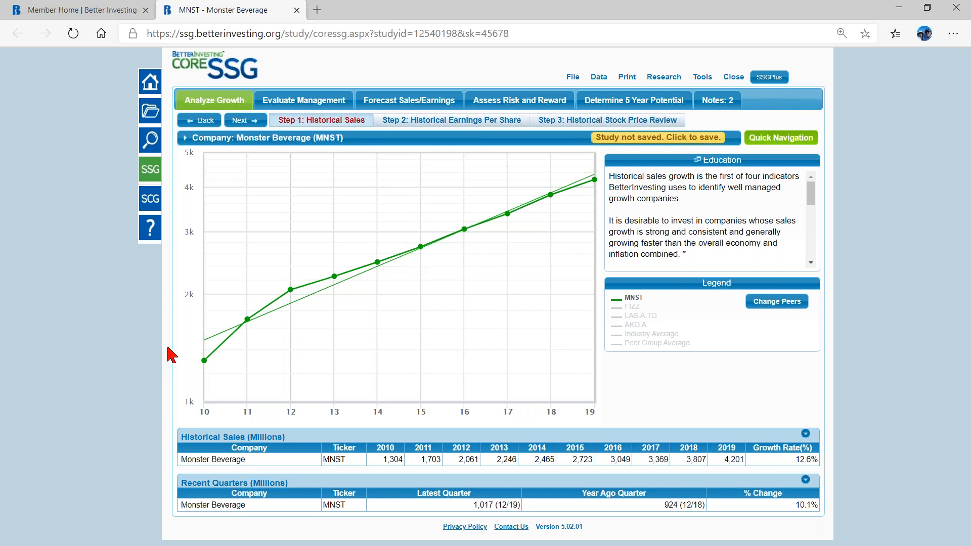
mouse_move(262, 317)
mouse_move(205, 380)
mouse_move(204, 362)
click(206, 416)
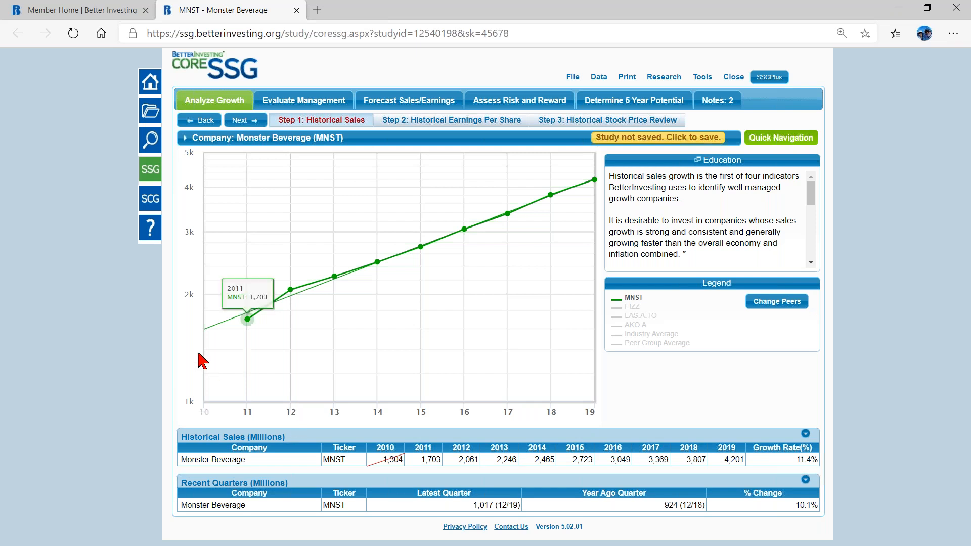
mouse_move(205, 332)
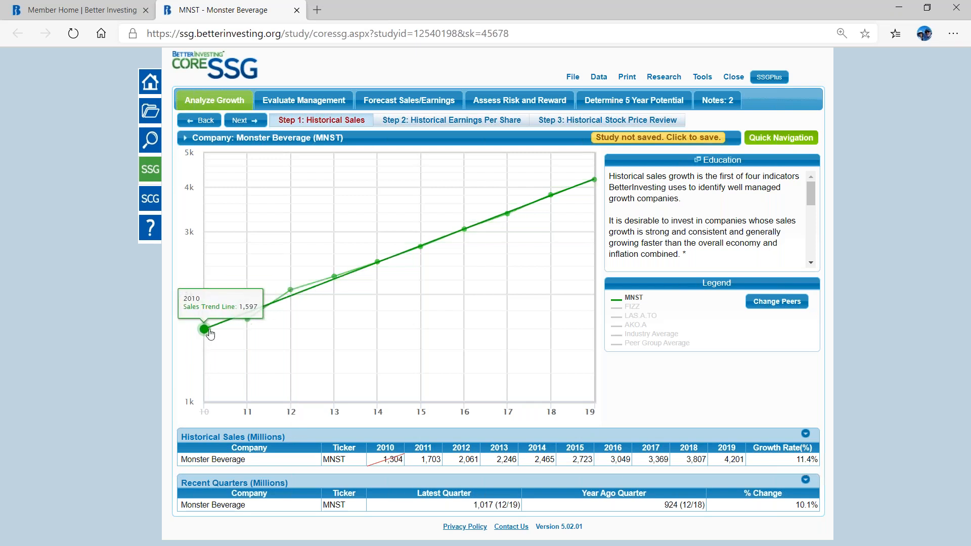
click(430, 463)
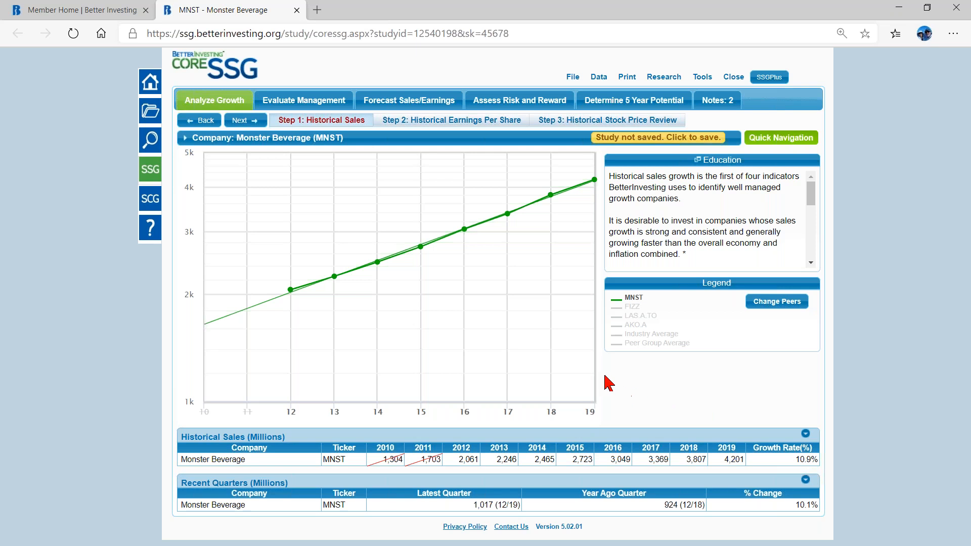
View the Monster Beverage company profile and look over the education text on historical sales growth
mouse_move(362, 138)
mouse_move(359, 141)
mouse_move(598, 181)
mouse_move(812, 192)
mouse_down()
mouse_move(817, 234)
mouse_move(811, 183)
mouse_up()
mouse_move(393, 141)
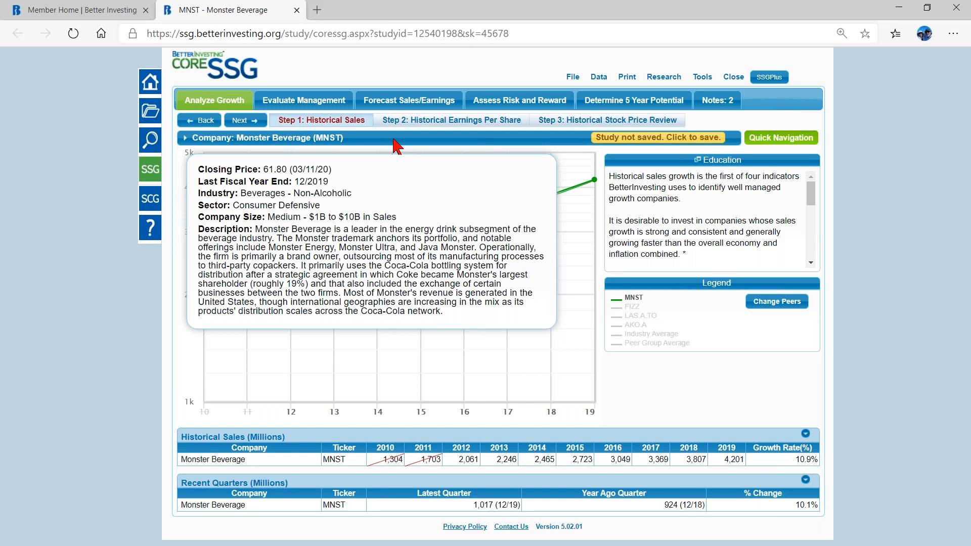
Plot the peers FIZZ, LAS.A.TO and AKO.A on the sales chart and expand the Historical Sales table to include them
click(633, 307)
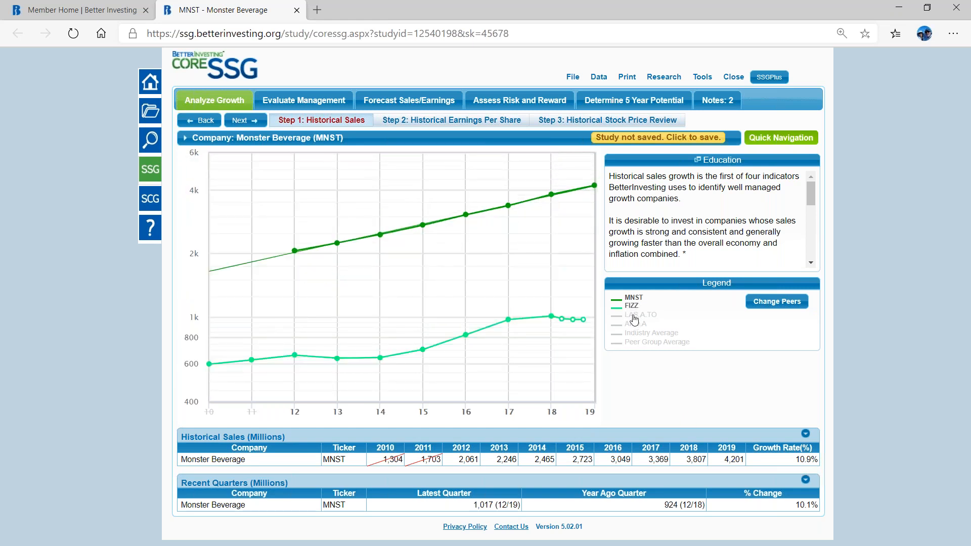
click(635, 315)
click(635, 323)
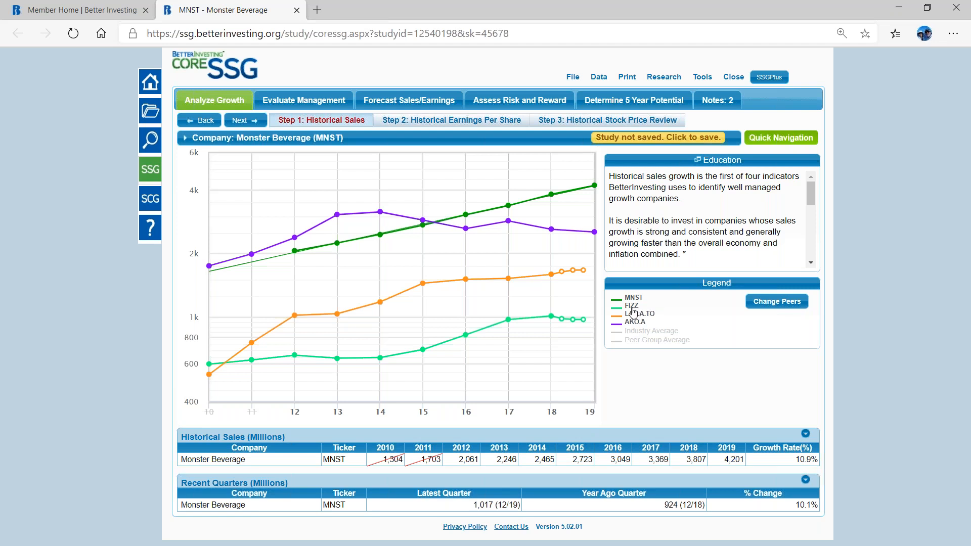
mouse_move(567, 279)
mouse_move(487, 350)
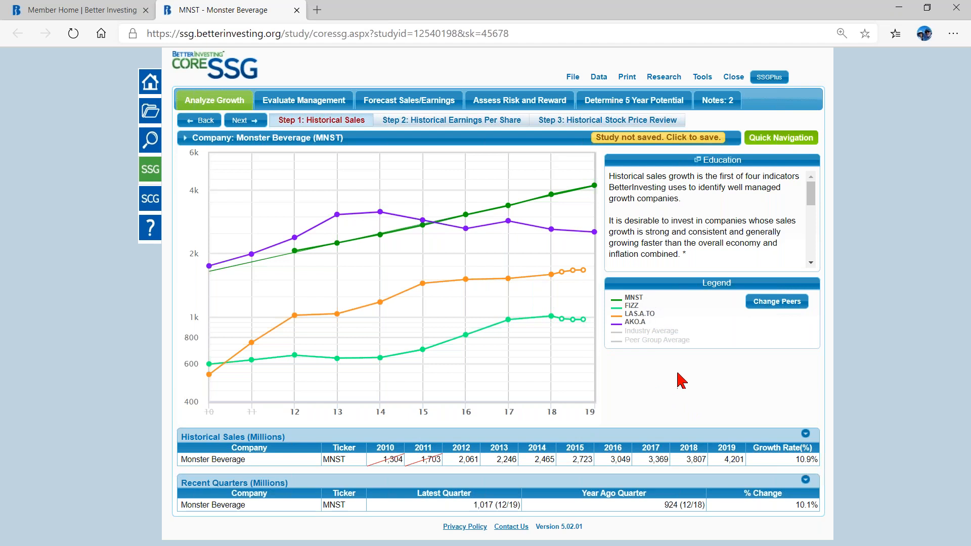
click(804, 435)
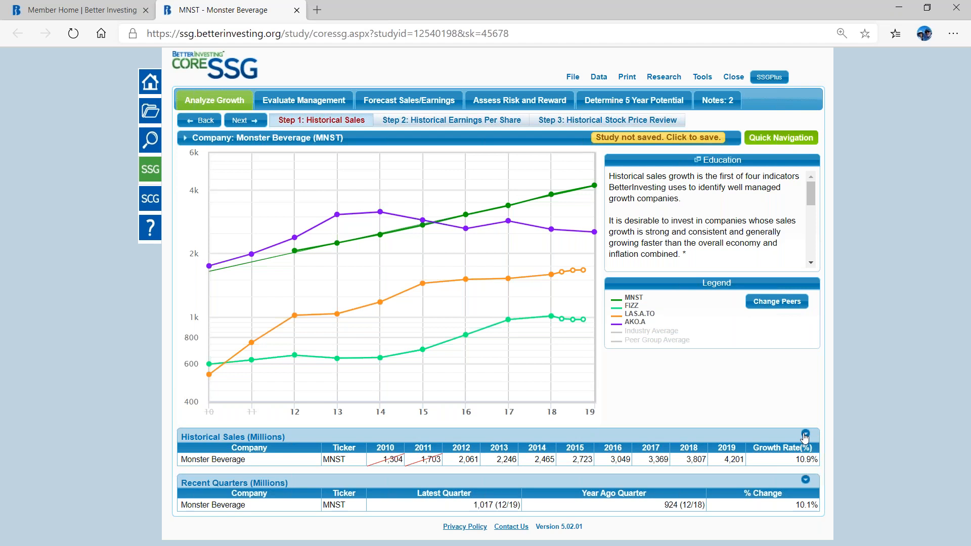
scroll(805, 435, down, 2)
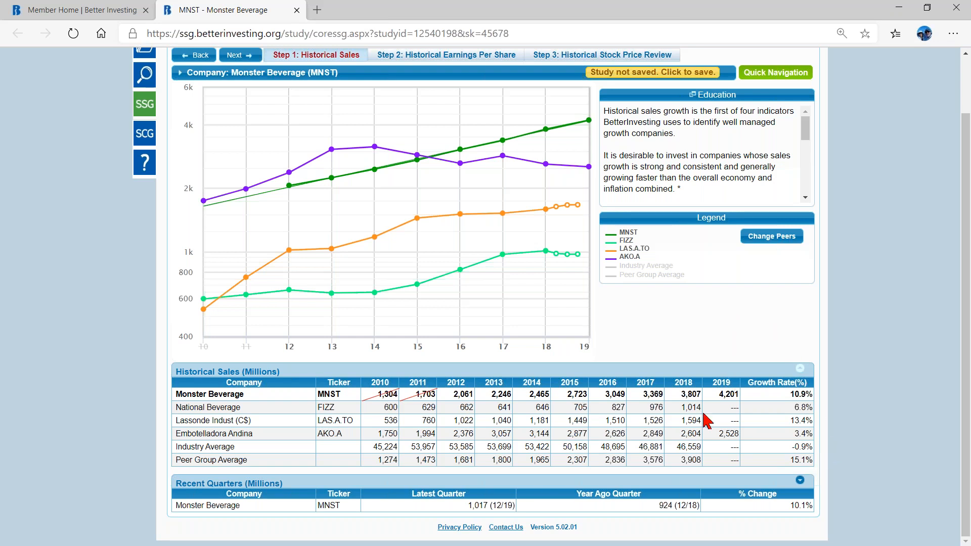
Show the Industry Average and Peer Group Average lines on the sales chart, and hide both again
click(643, 268)
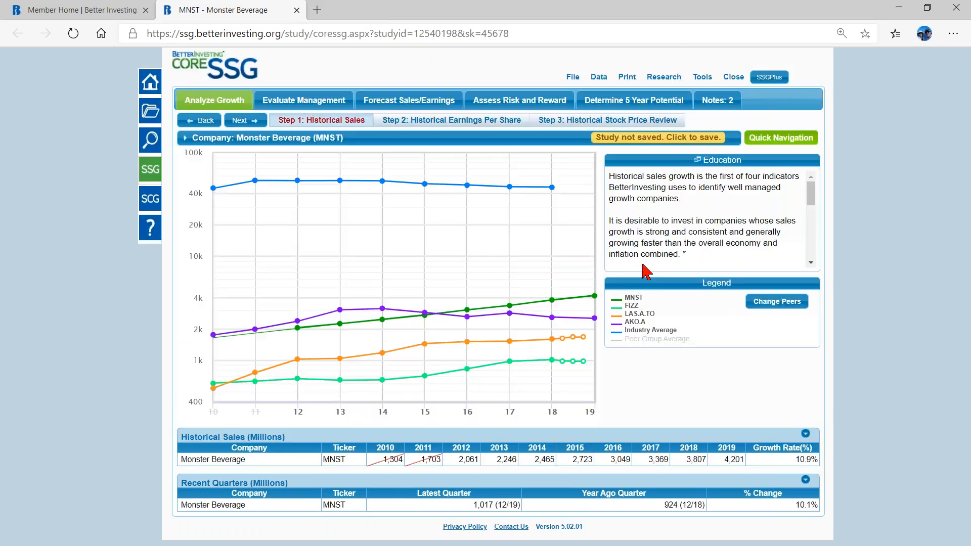
click(649, 339)
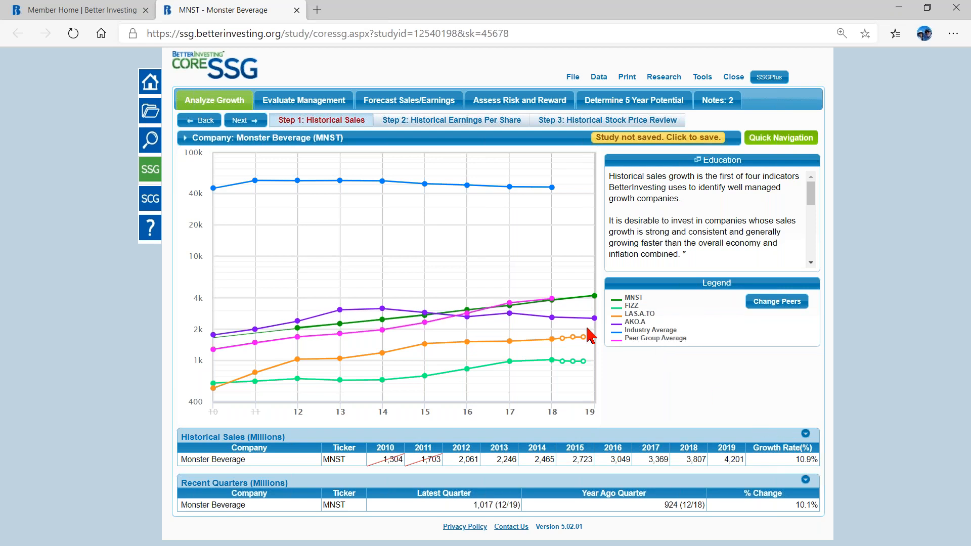
click(641, 339)
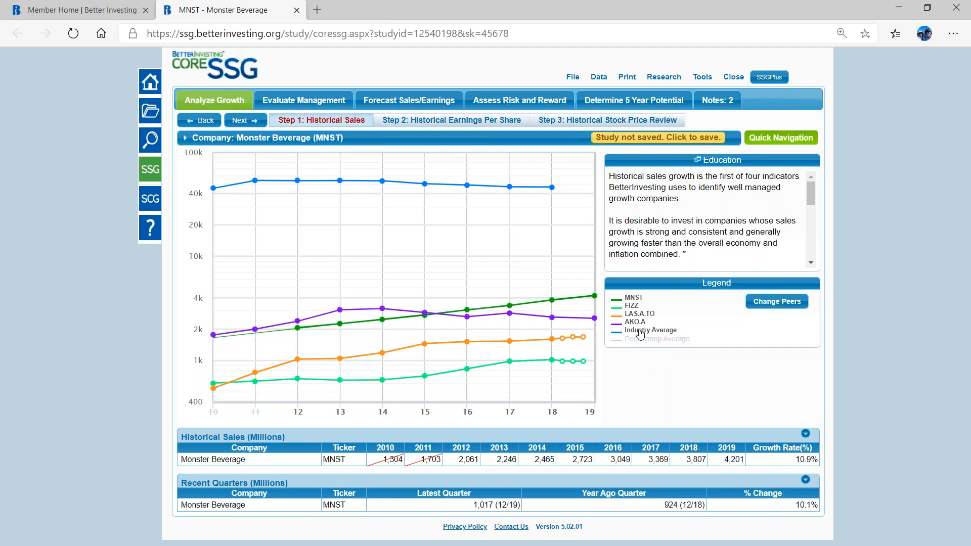
click(640, 331)
Expand the Historical Sales table again to compare the peers' yearly sales and growth rates
click(805, 434)
scroll(432, 427, down, 2)
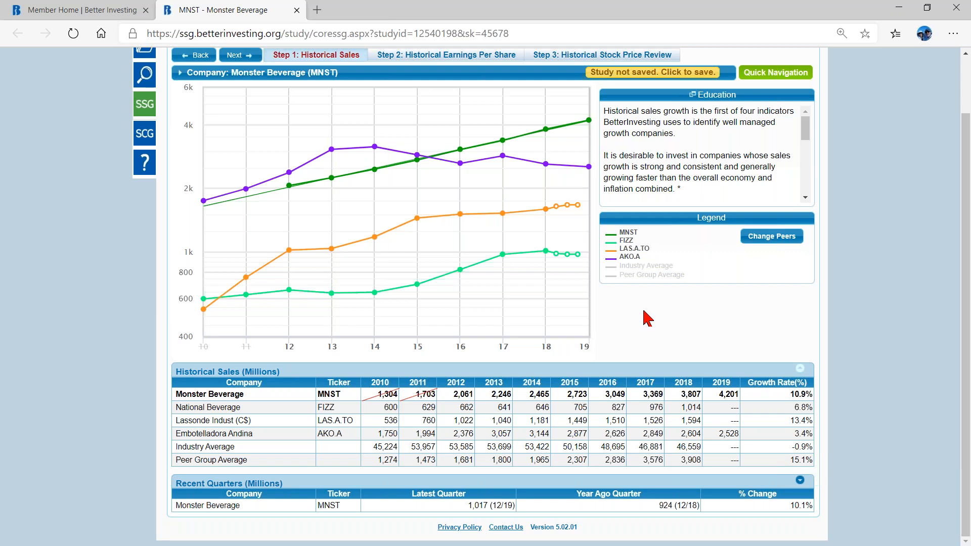
mouse_move(558, 136)
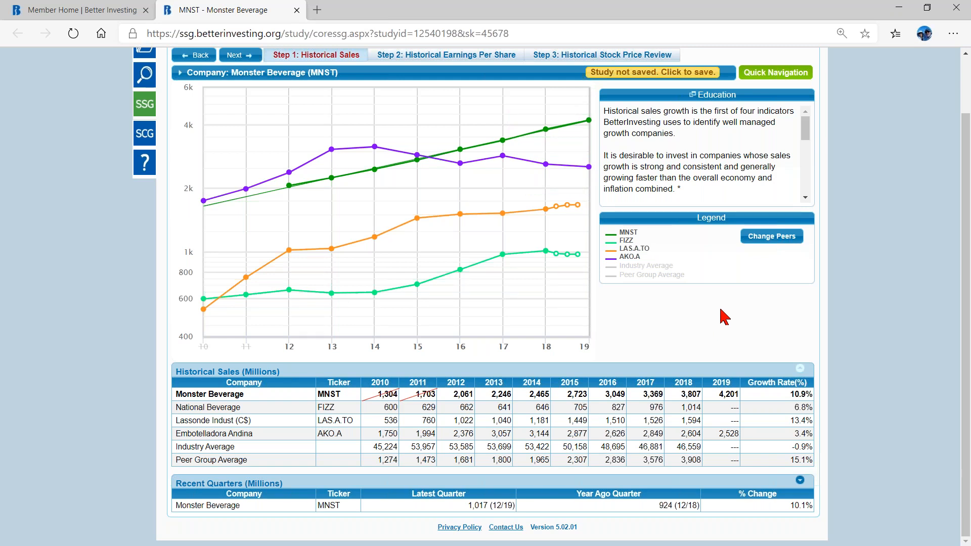
Replace the peers LAS.A.TO and AKO.A with KO - Coca-Cola Co and PEP - PepsiCo Inc, and update the study
click(767, 237)
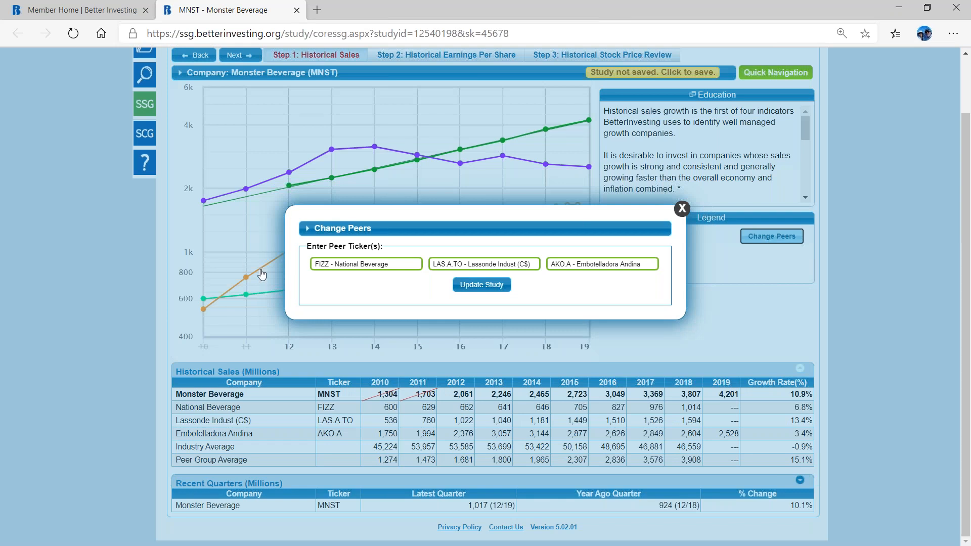
drag(431, 264, 557, 277)
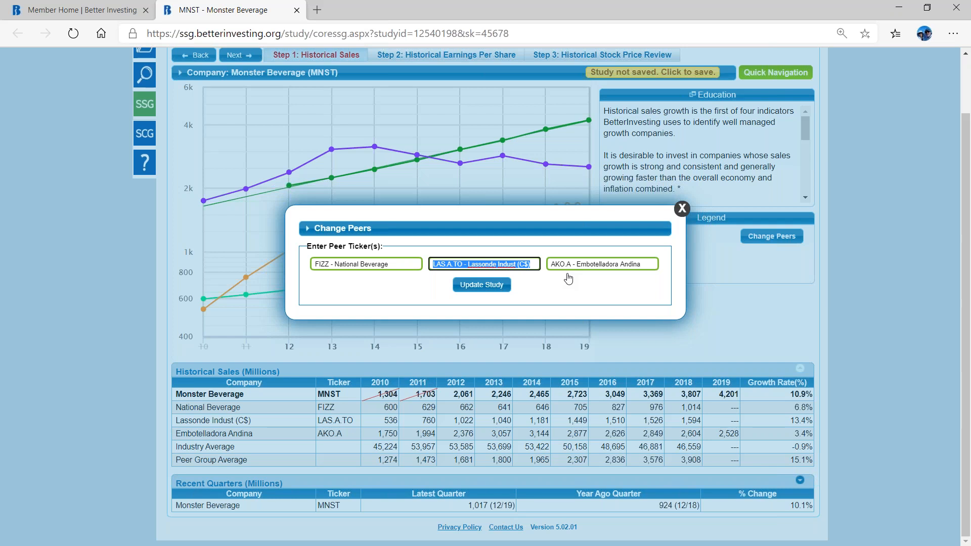
text(KO)
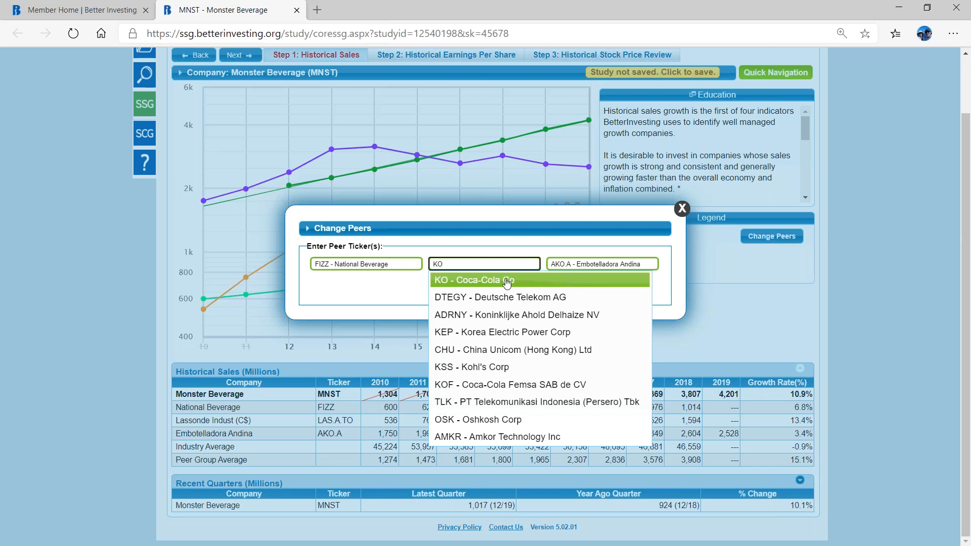
click(490, 282)
drag(549, 264, 662, 274)
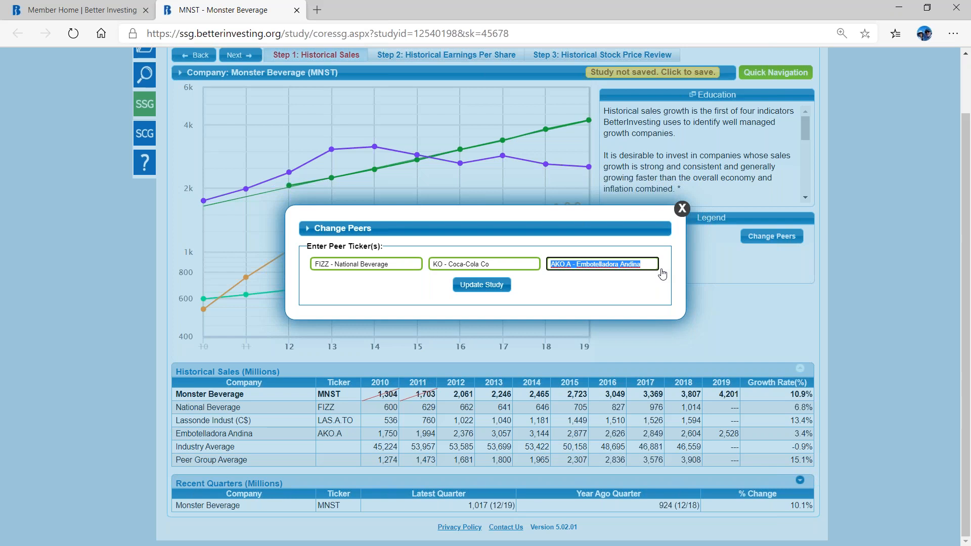
text(PEP)
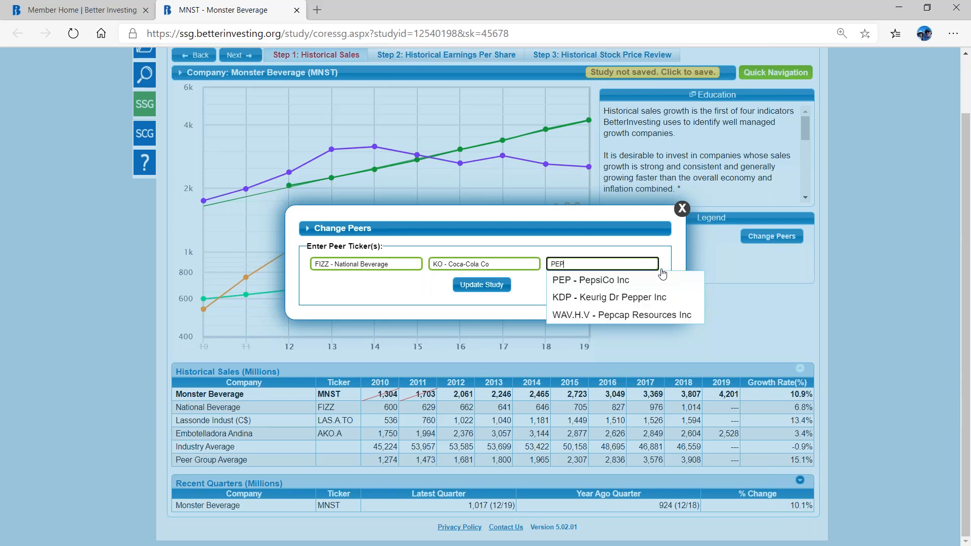
click(612, 280)
click(475, 286)
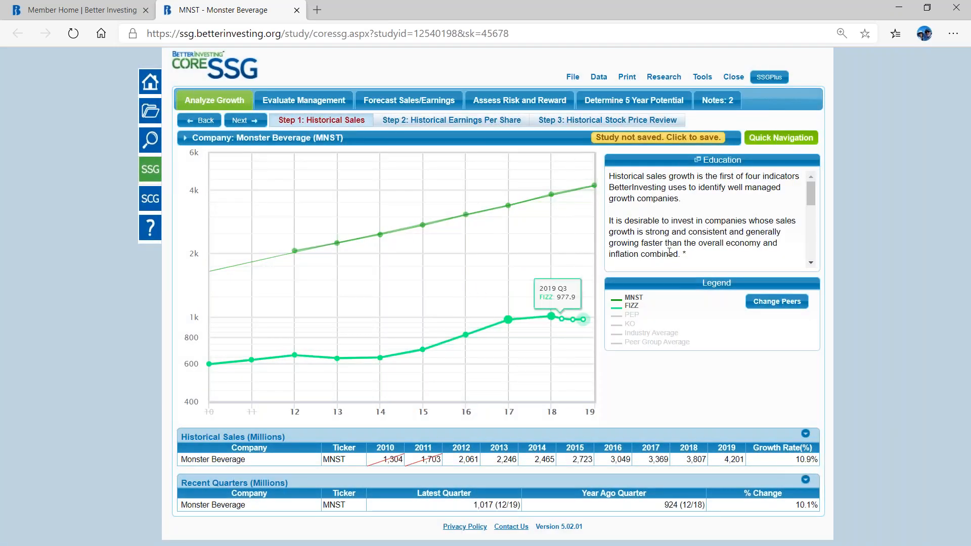
Plot PEP and KO on the sales chart and inspect PepsiCo's most recent yearly sales points
click(631, 313)
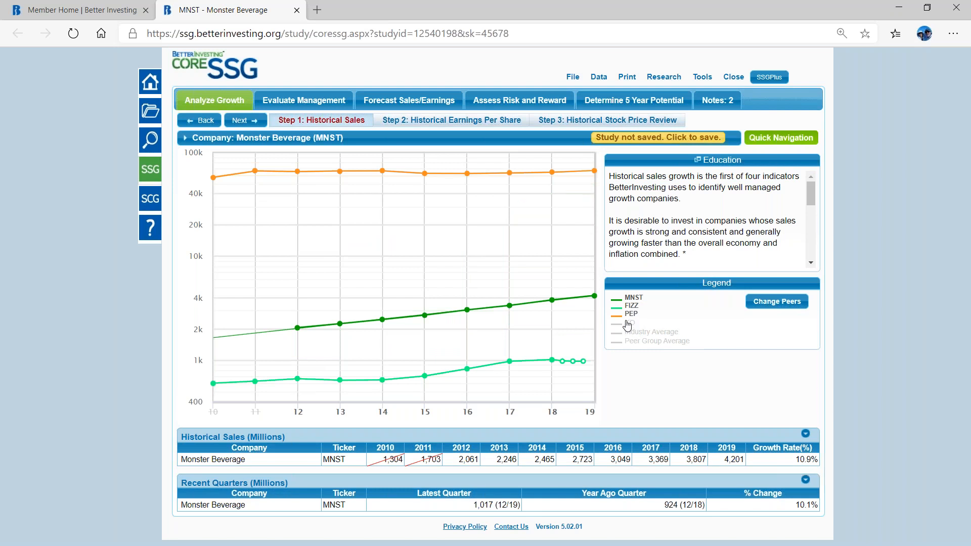
click(628, 322)
mouse_move(552, 172)
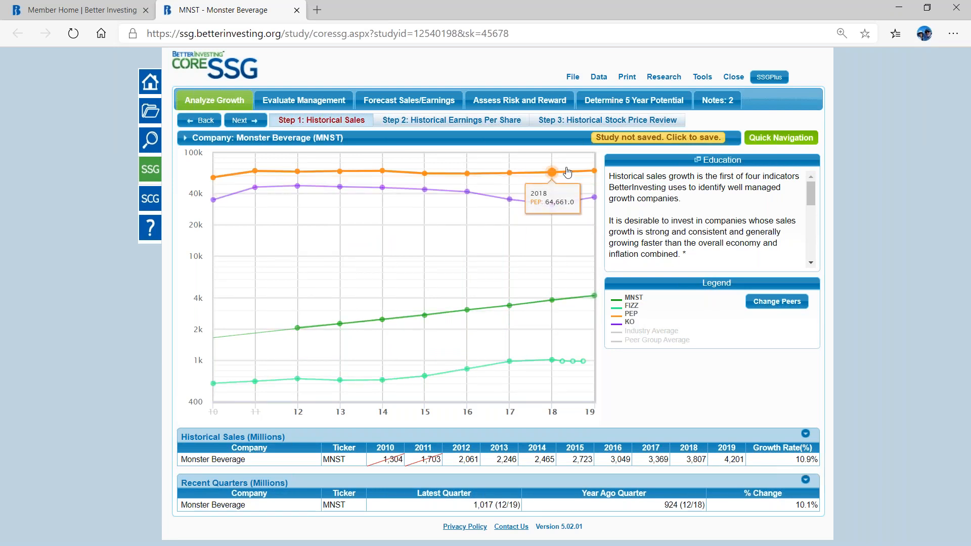
mouse_move(521, 174)
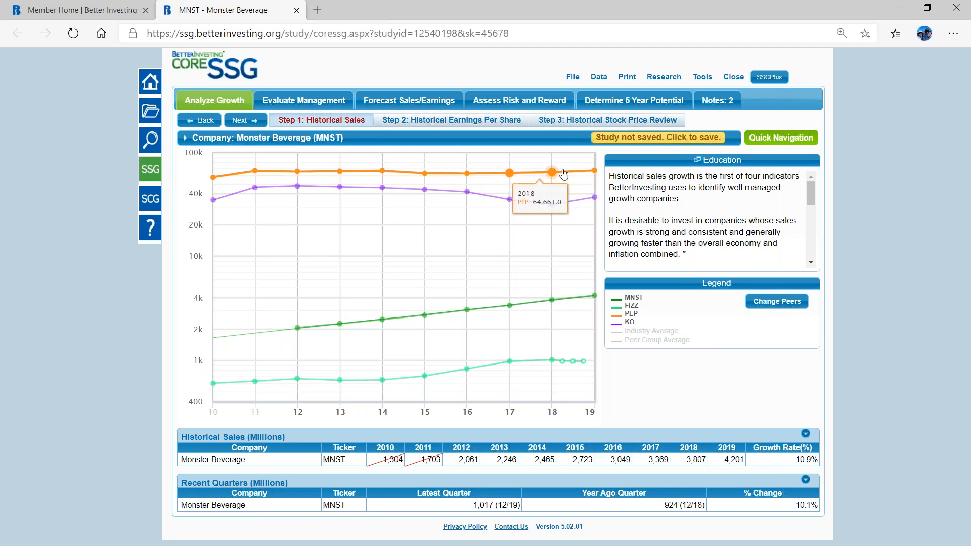
mouse_move(596, 173)
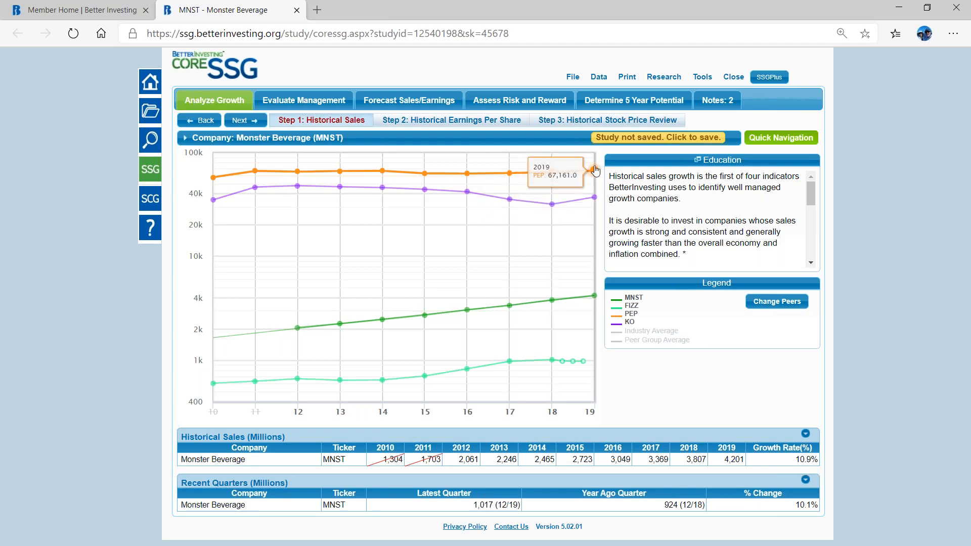
Expand the Historical Sales table to compare the peers' yearly sales and growth rates with the chart
click(805, 433)
scroll(805, 435, down, 1)
scroll(806, 437, down, 2)
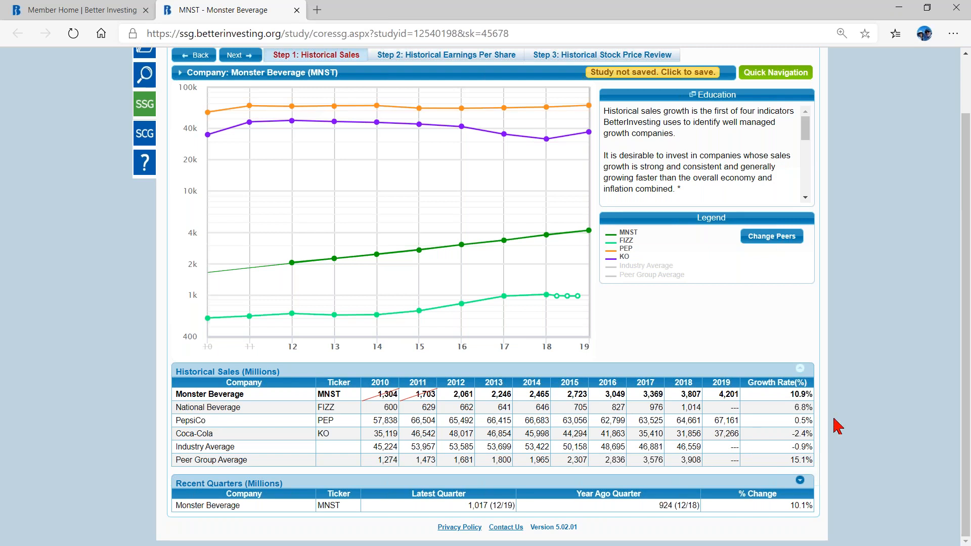
scroll(839, 427, up, 2)
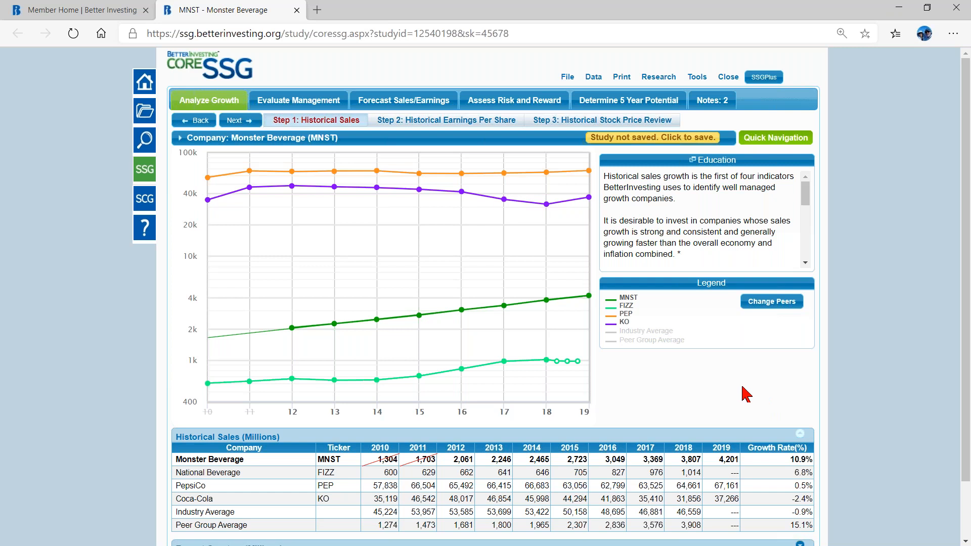
scroll(841, 390, down, 2)
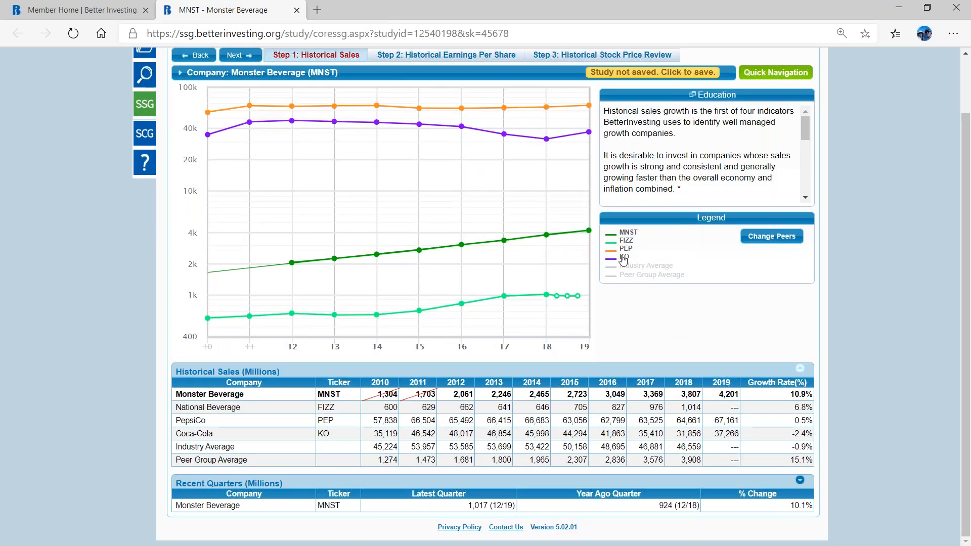
Hide KO, PEP and FIZZ from the sales chart and proceed to the Historical Earnings Per Share step
click(623, 259)
click(631, 315)
click(631, 308)
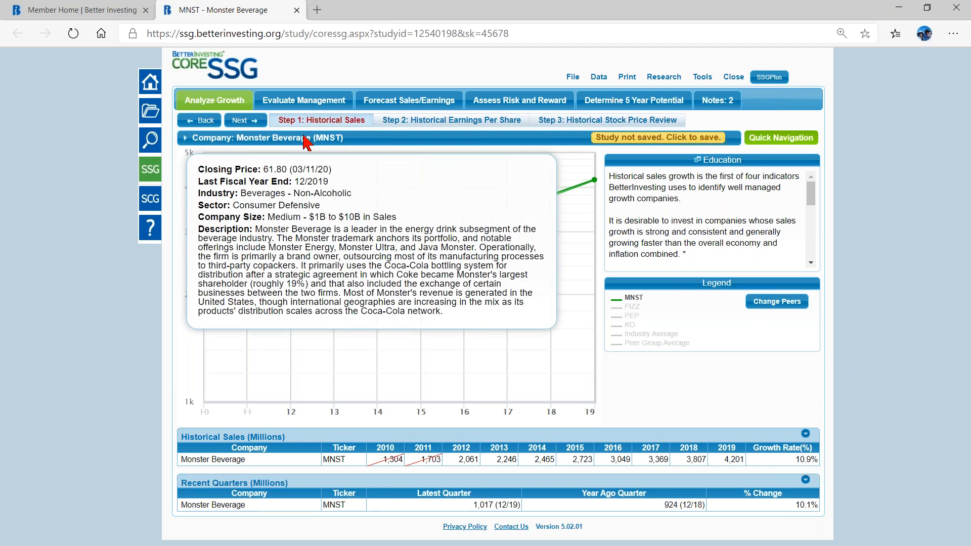
click(248, 124)
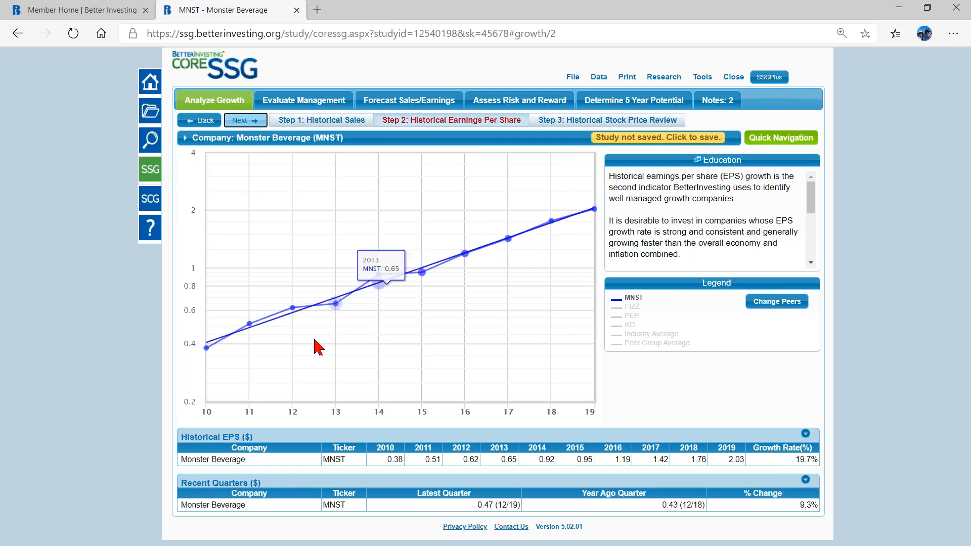
Try excluding 2010 and 2011 from Monster Beverage's historical EPS growth rate, and include both years again
click(208, 413)
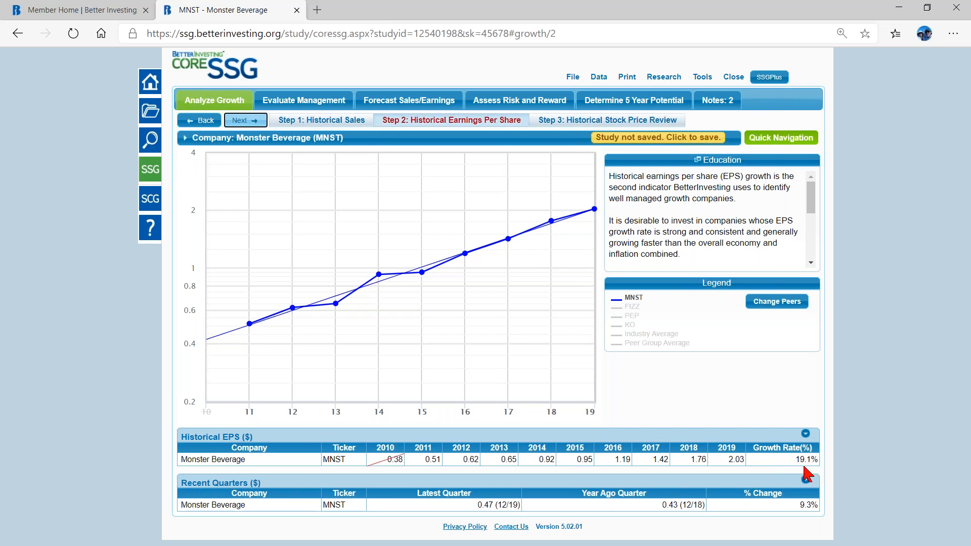
click(433, 461)
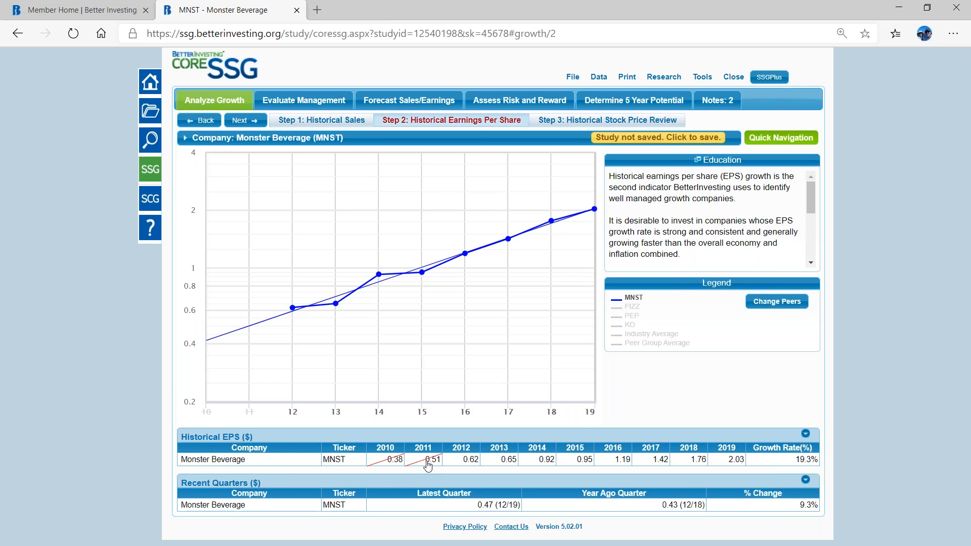
click(427, 465)
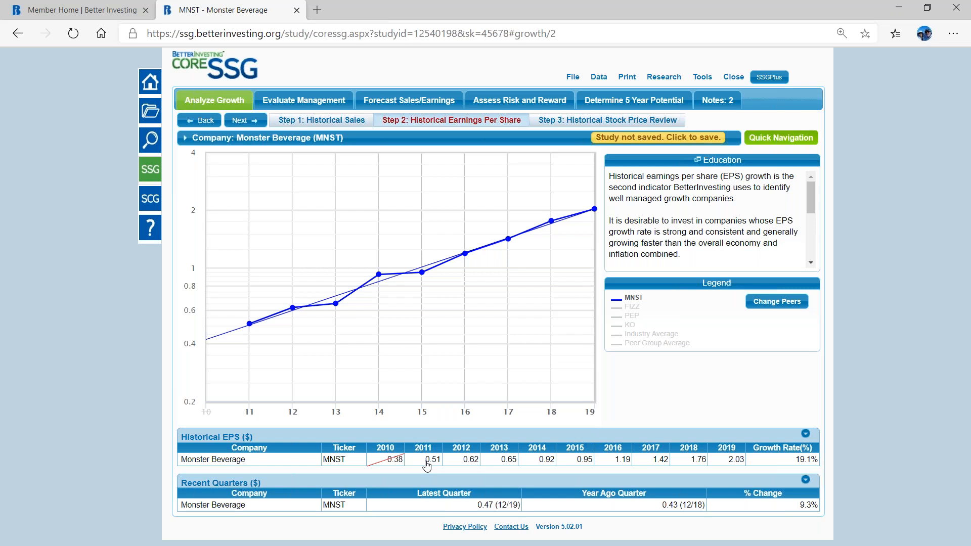
click(378, 464)
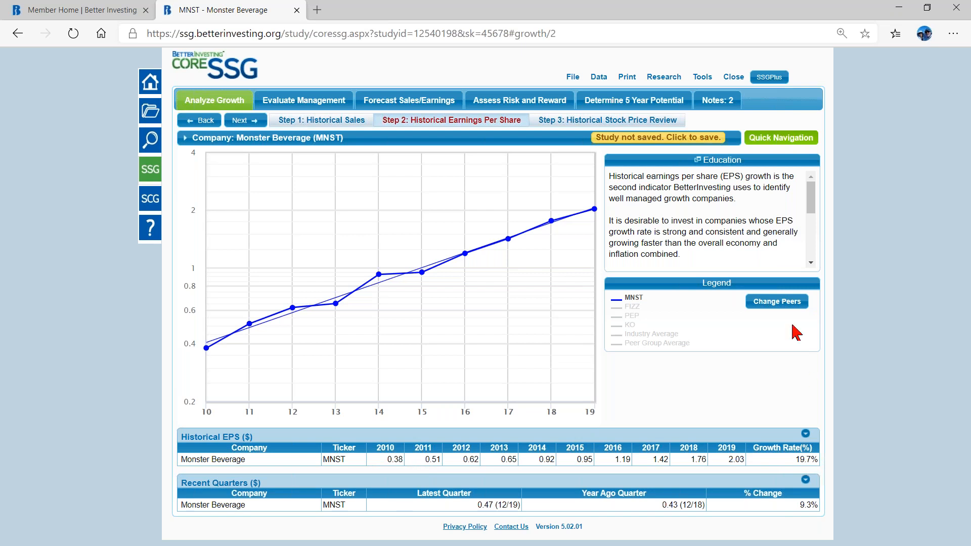
Show FIZZ, PEP and KO on the EPS chart to compare them with MNST, and hide all three again
click(629, 307)
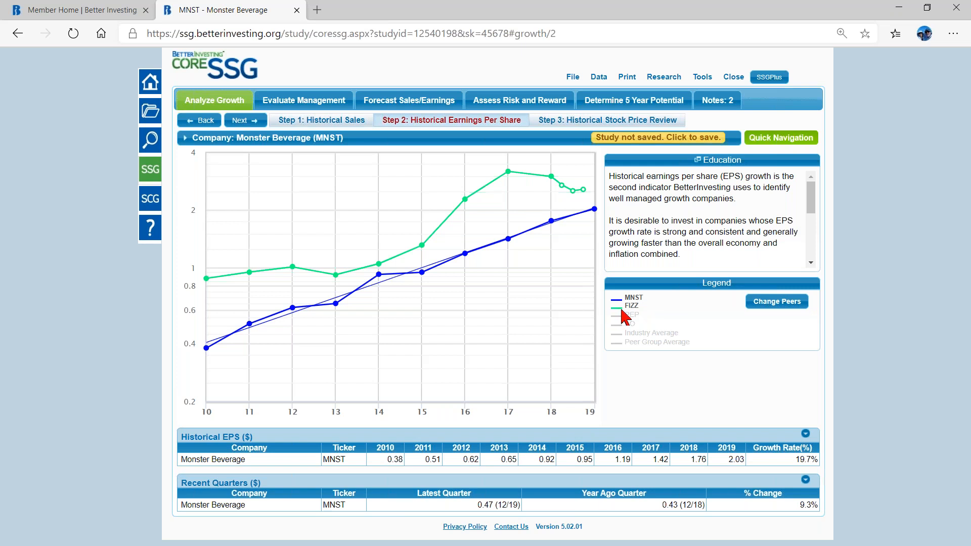
click(630, 316)
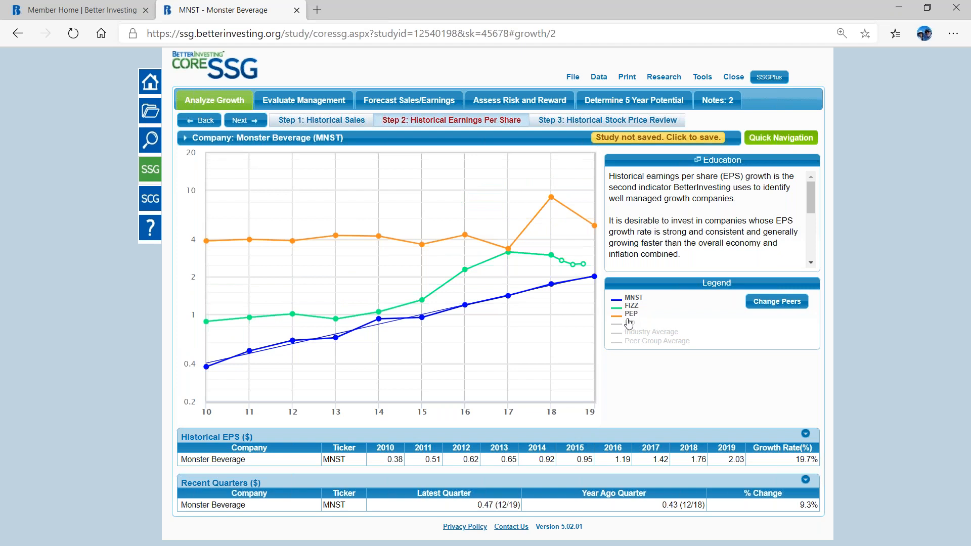
click(629, 325)
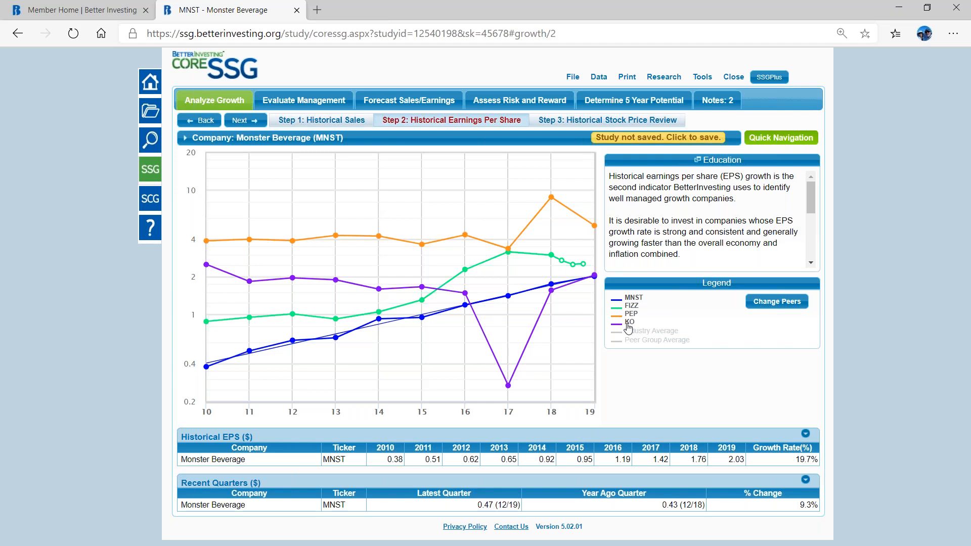
click(628, 323)
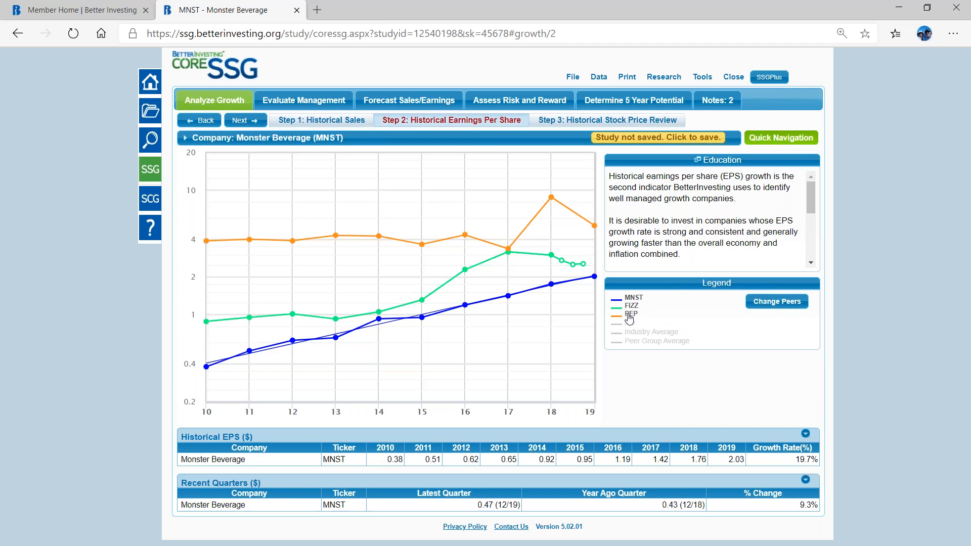
click(629, 315)
click(630, 307)
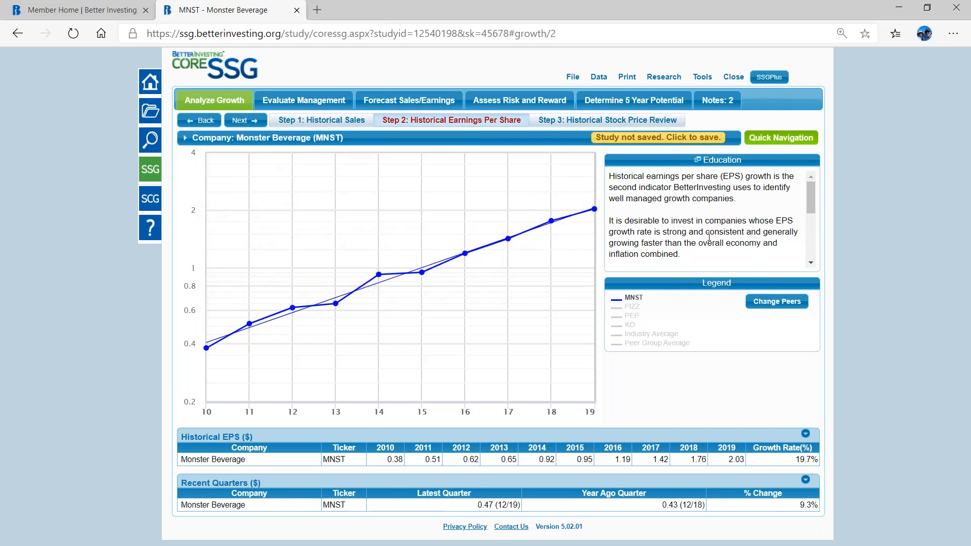
Open the Historical Stock Price Review and inspect the sales and EPS trend lines against the yearly price bars
click(602, 122)
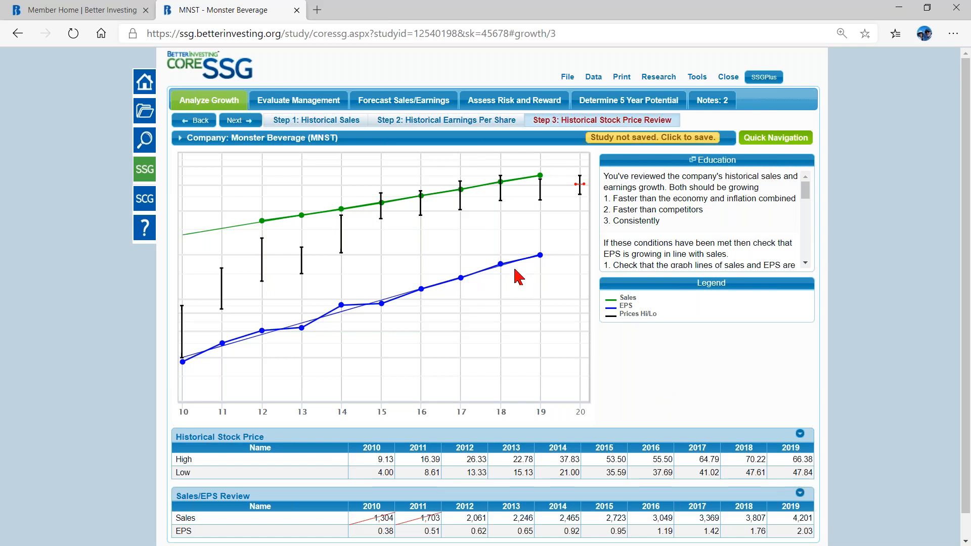
mouse_move(354, 210)
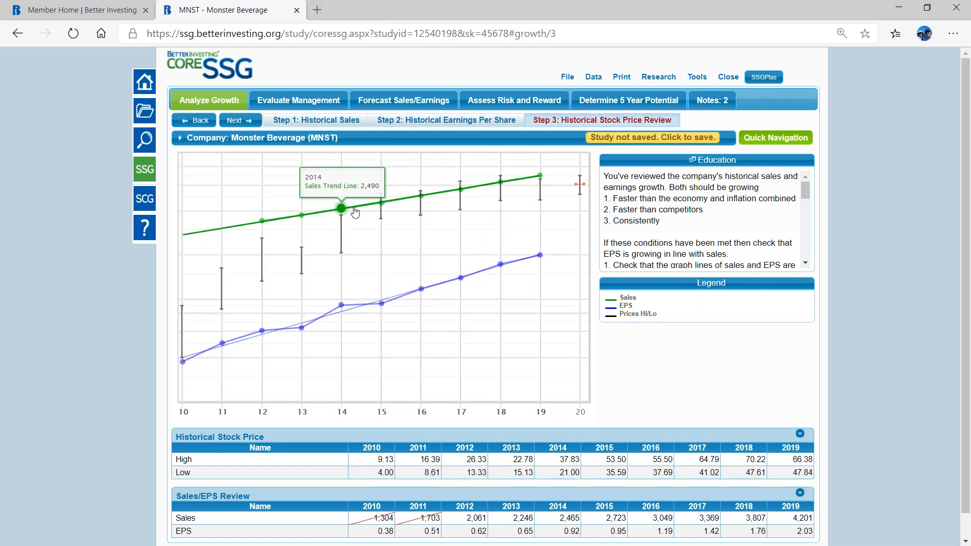
mouse_move(262, 332)
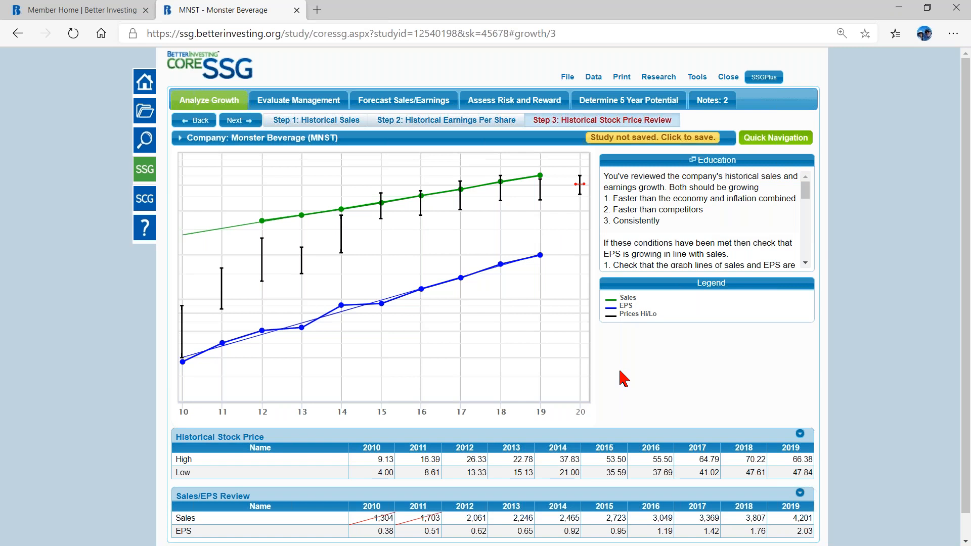
mouse_move(575, 185)
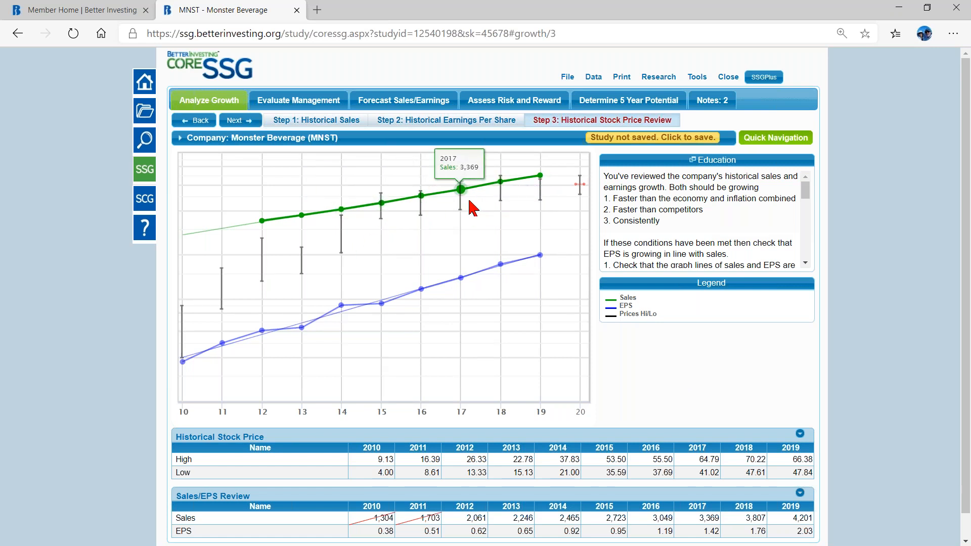
mouse_move(486, 279)
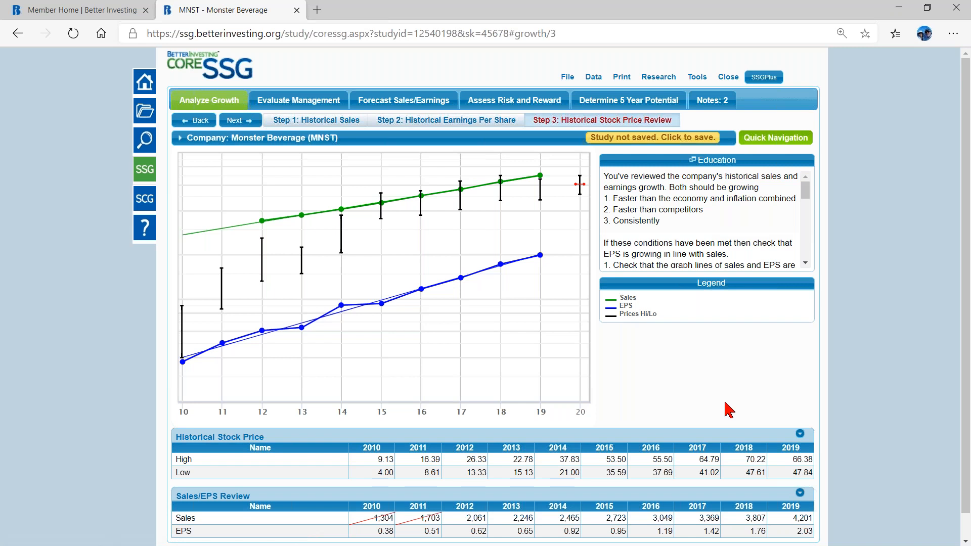
Go to Evaluate Management and plot FIZZ, PEP and KO on the % Pre-Tax Profit on Sales chart
click(285, 104)
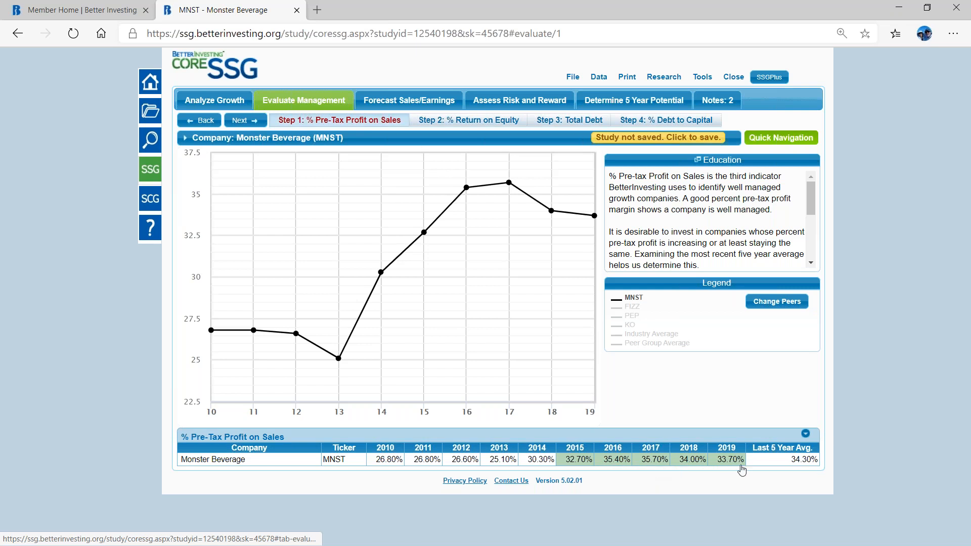
click(632, 307)
click(631, 314)
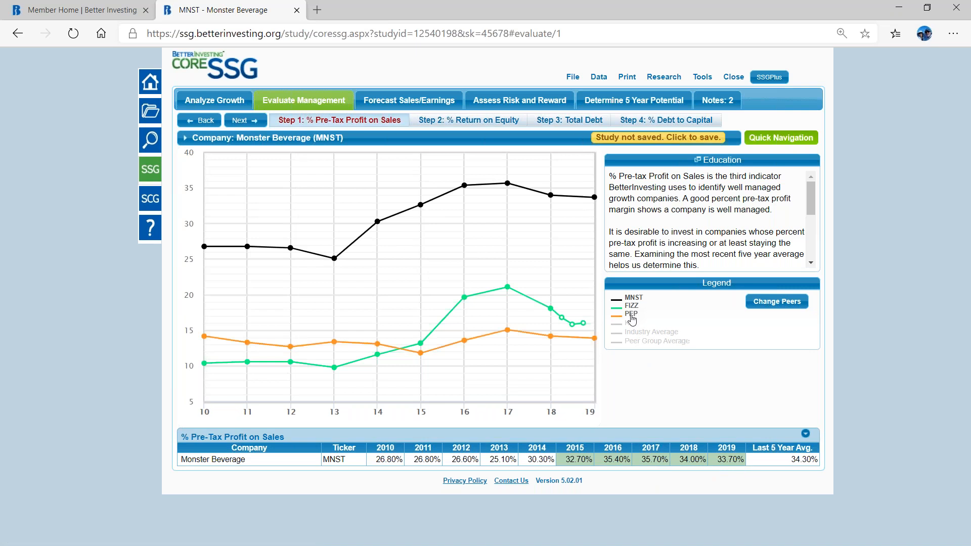
click(631, 322)
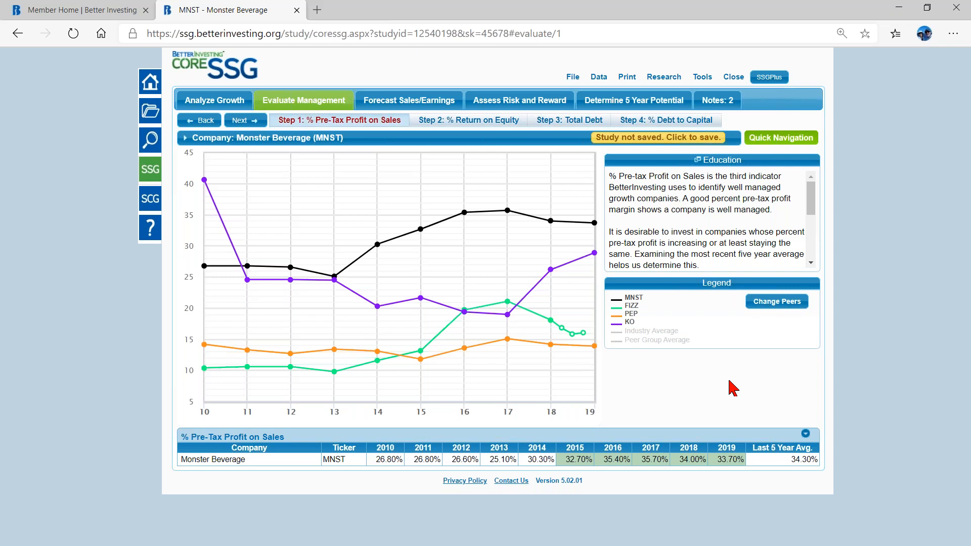
Compare the peers in the expanded % Pre-Tax Profit on Sales table, and show and hide the Industry Average and Peer Group Average lines in turn
click(806, 436)
scroll(829, 447, down, 1)
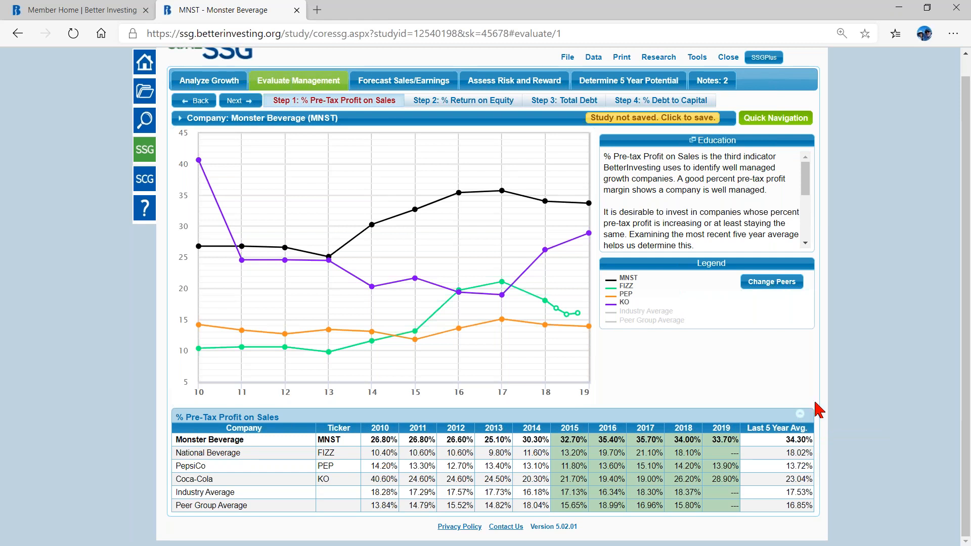
click(635, 315)
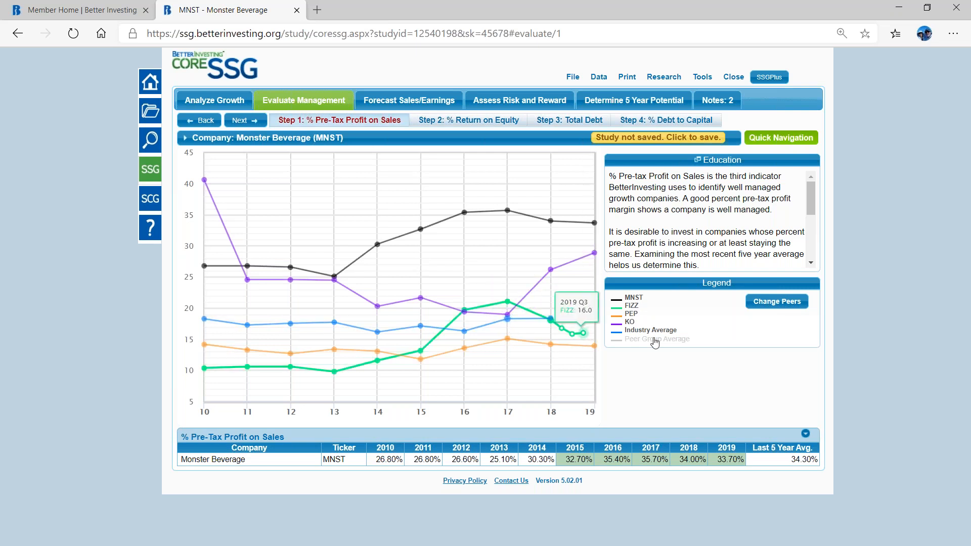
click(639, 331)
click(638, 341)
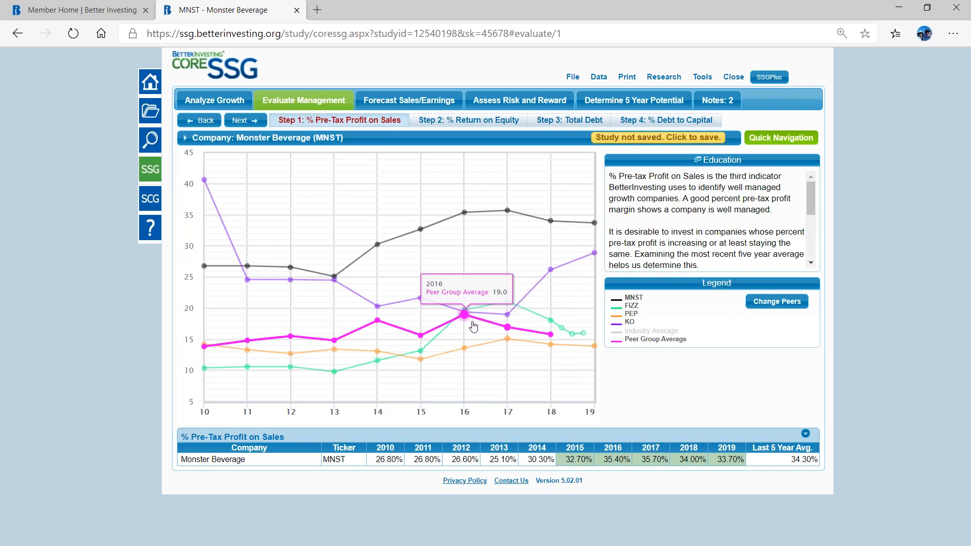
click(643, 340)
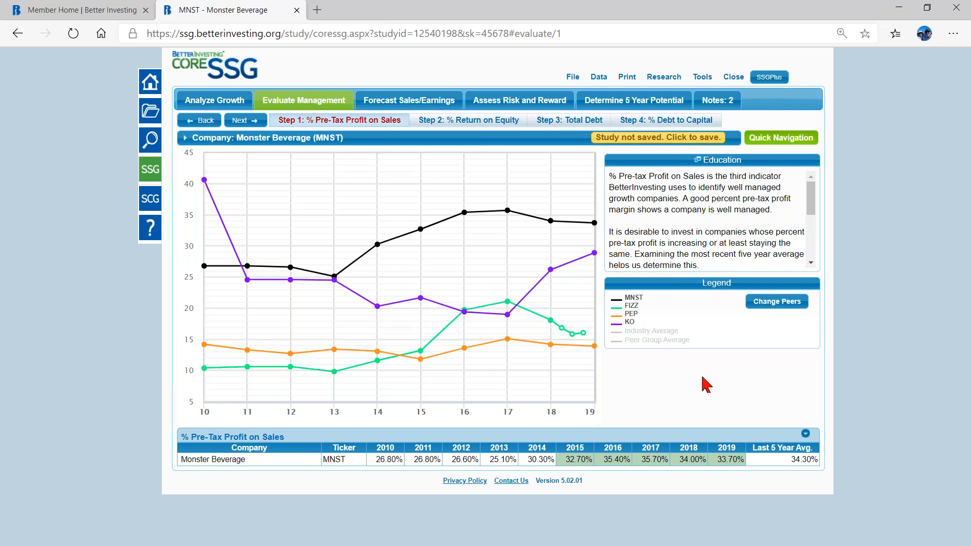
Hide KO, PEP and FIZZ from the % Pre-Tax Profit on Sales chart
click(630, 321)
click(630, 314)
click(629, 306)
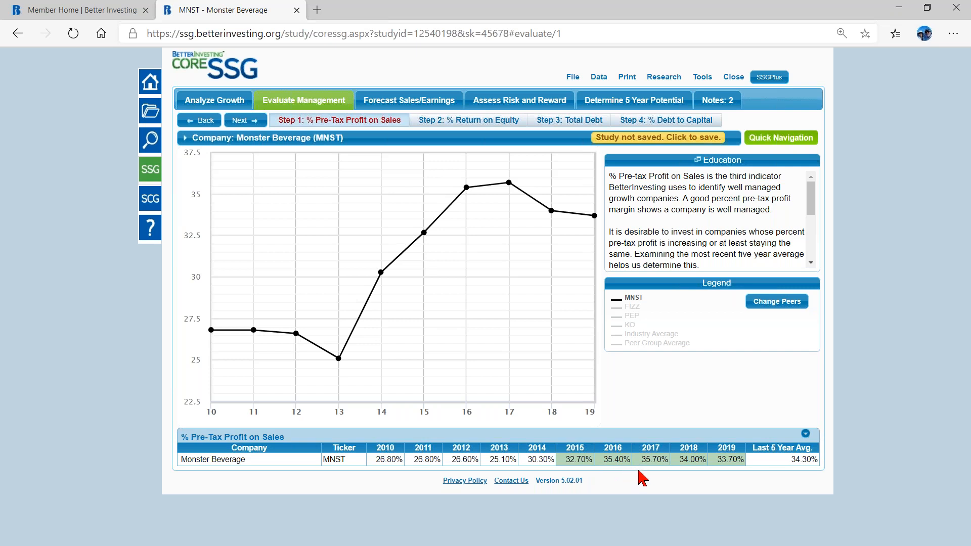
Try excluding 2017 from Monster Beverage's five-year pre-tax profit average, and include the year again
click(651, 462)
click(666, 460)
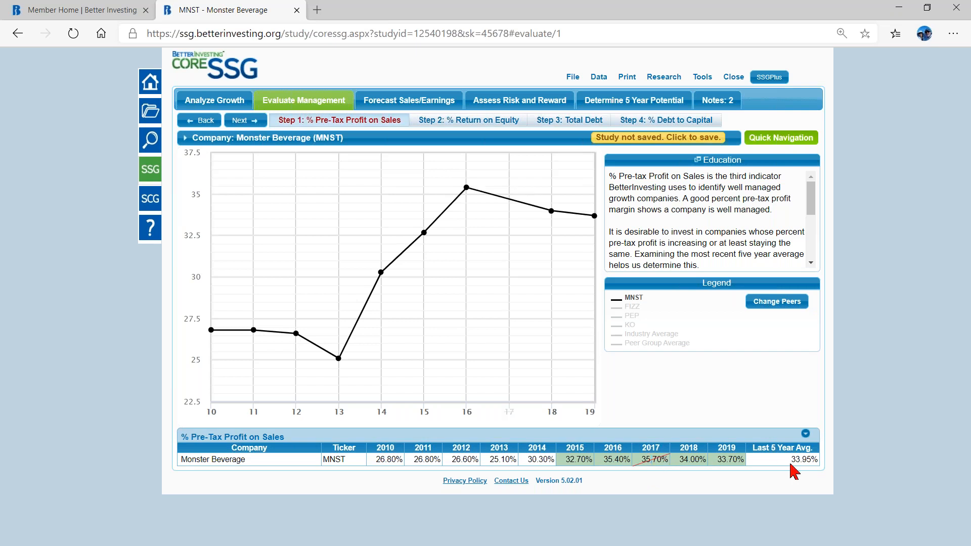
click(644, 468)
Look over Monster Beverage's % Return on Equity history and return to the % Pre-Tax Profit on Sales step
click(470, 123)
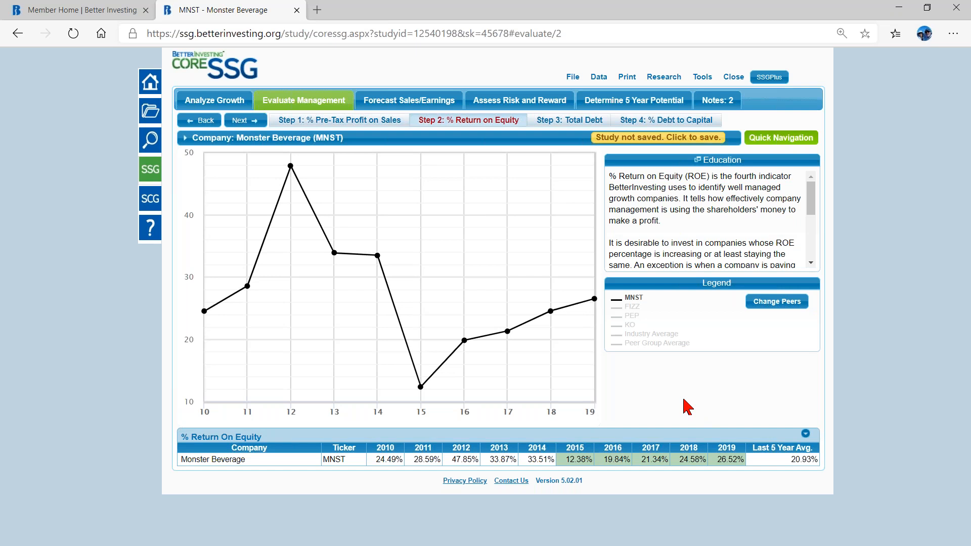
click(333, 120)
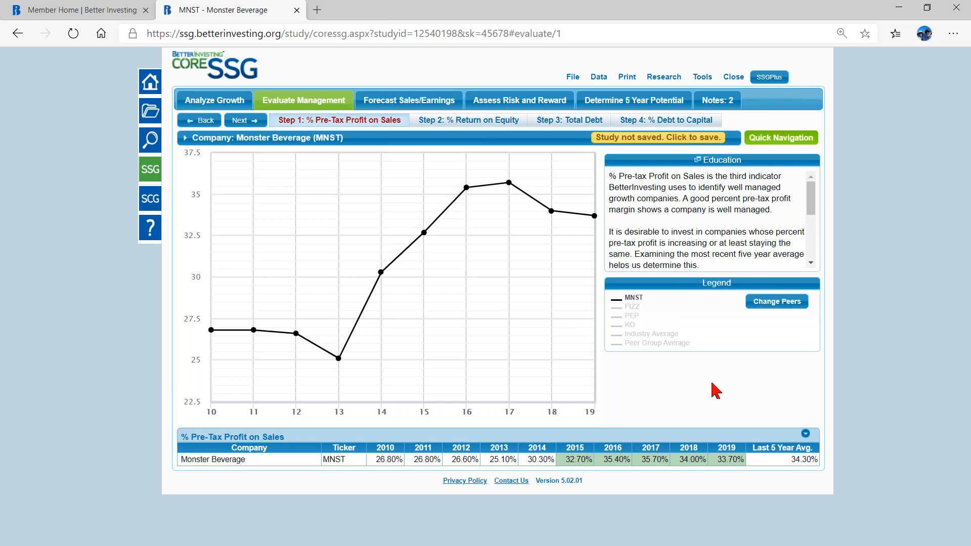
Open the % Return on Equity step and exclude 2015 from Monster Beverage's five-year average
click(457, 122)
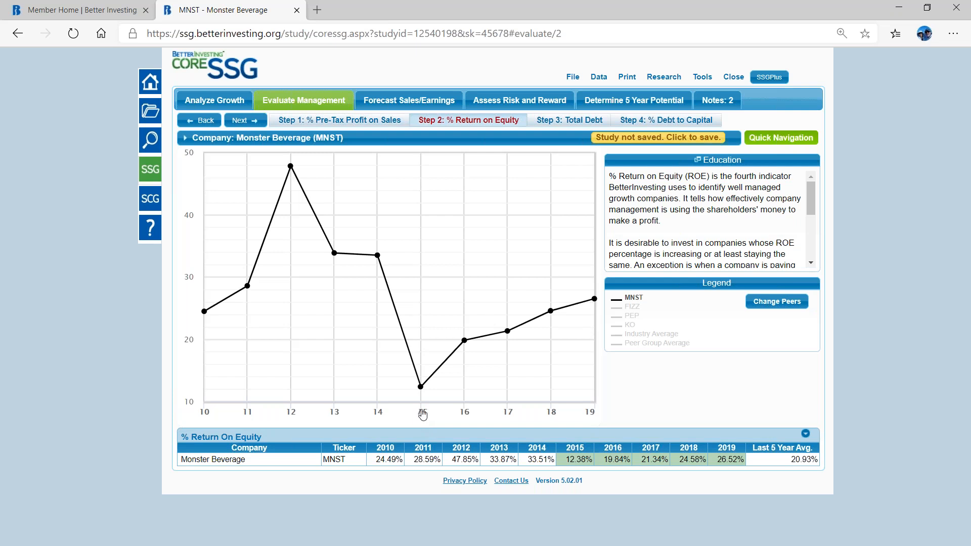
mouse_move(416, 401)
click(578, 465)
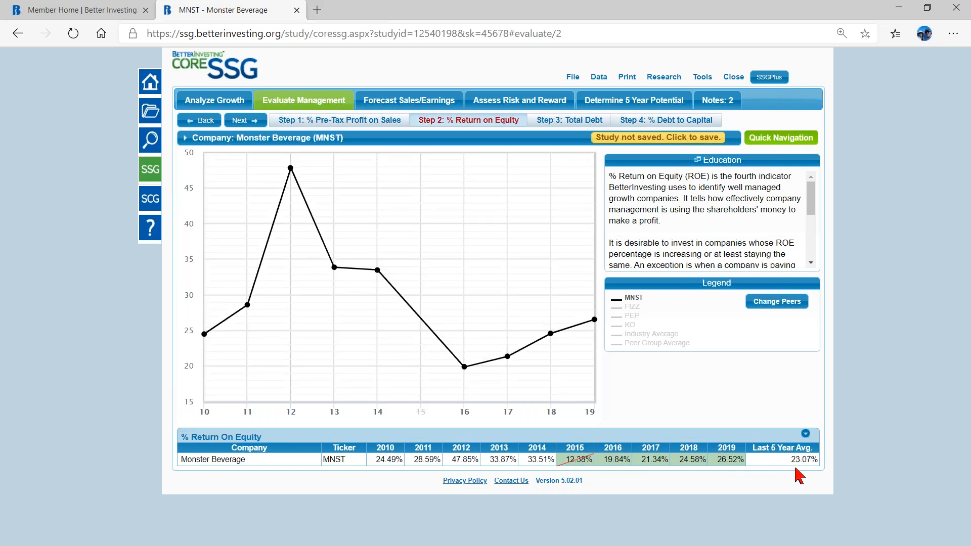
Plot FIZZ, PEP and KO alongside MNST on the % Return on Equity chart
mouse_move(556, 349)
click(632, 307)
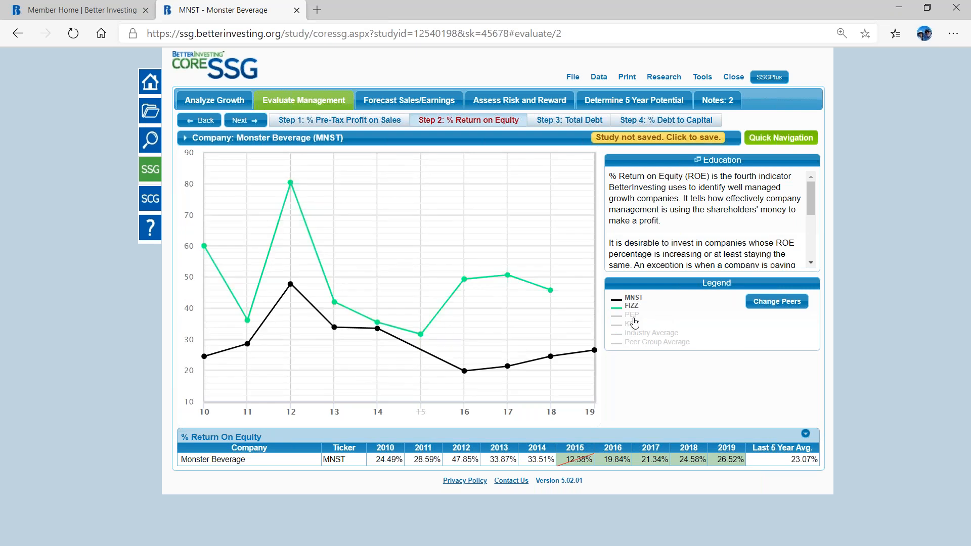
click(631, 316)
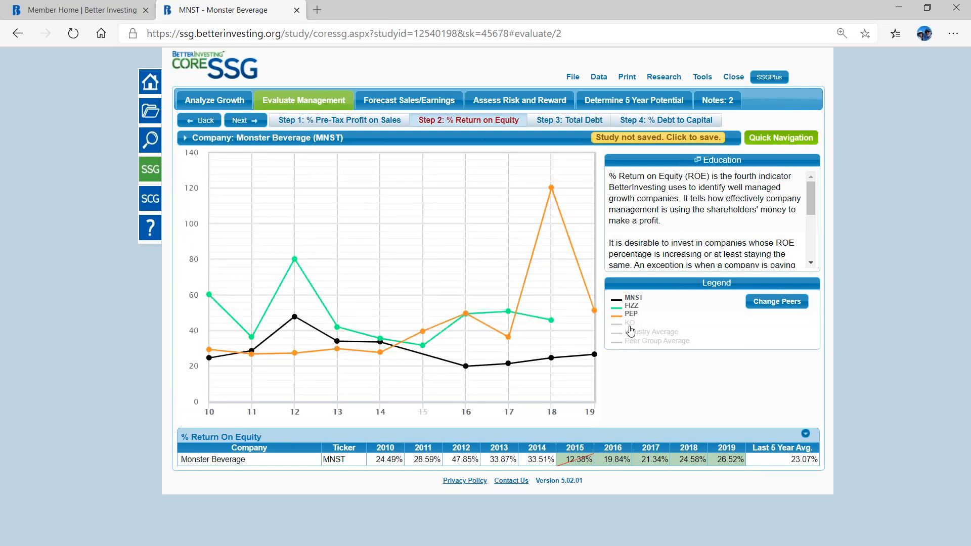
click(631, 328)
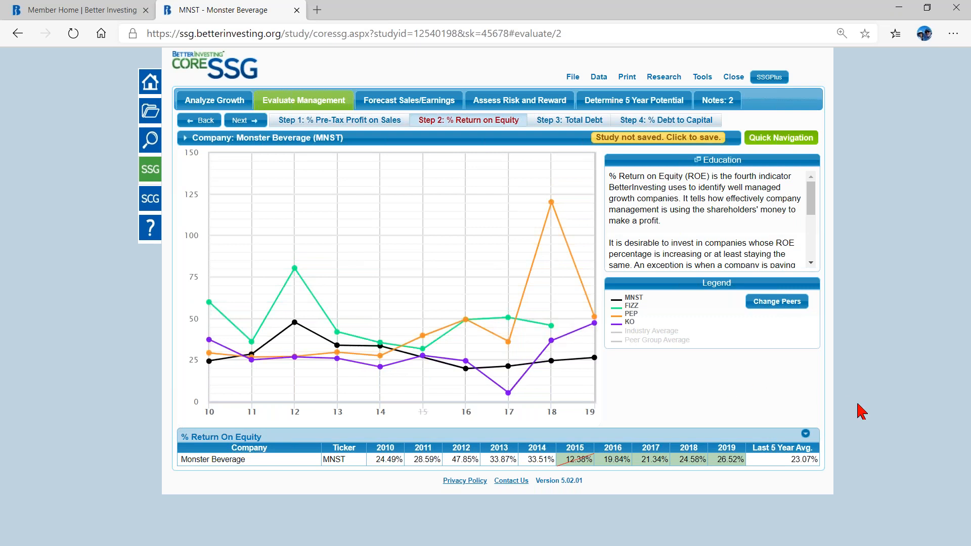
Remove KO, PEP and FIZZ from the % Return on Equity chart, leaving only MNST plotted
mouse_move(544, 197)
mouse_move(597, 368)
click(630, 322)
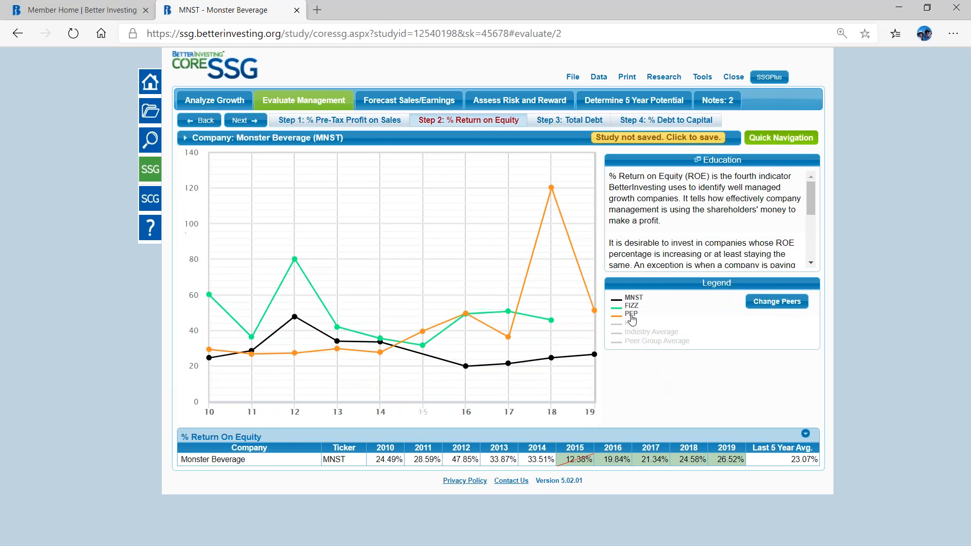
click(630, 314)
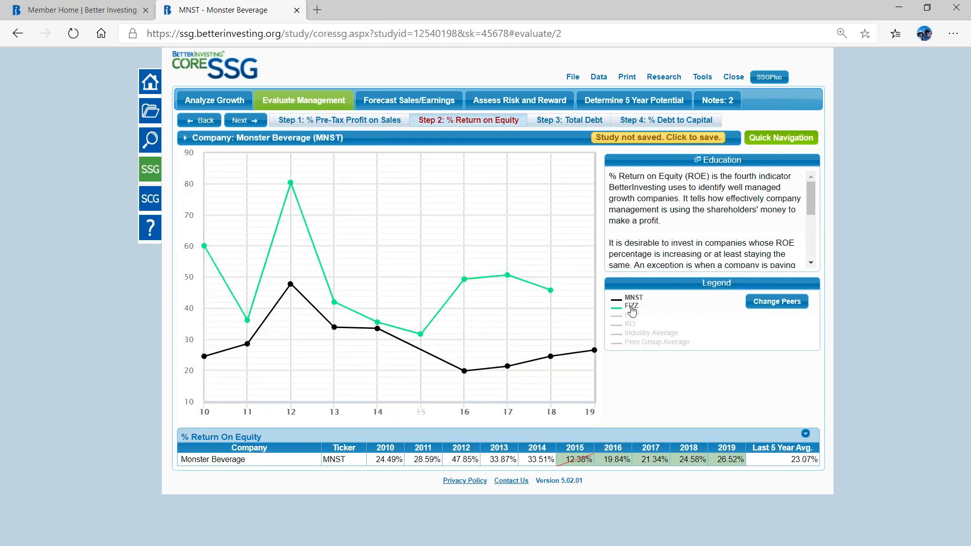
click(632, 306)
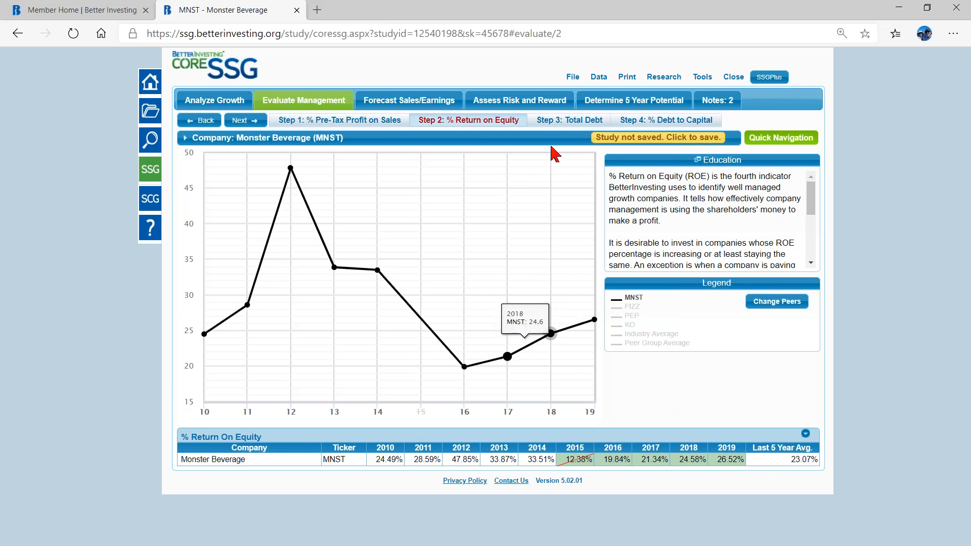
Open the Total Debt step, plot FIZZ, PEP and KO alongside MNST, and expand the total debt table to compare the peers
click(558, 121)
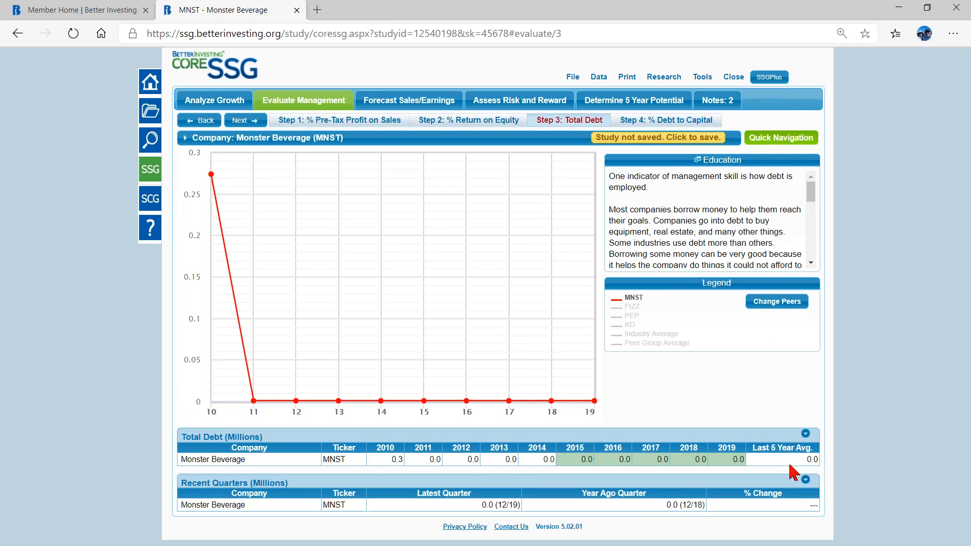
click(632, 313)
click(633, 307)
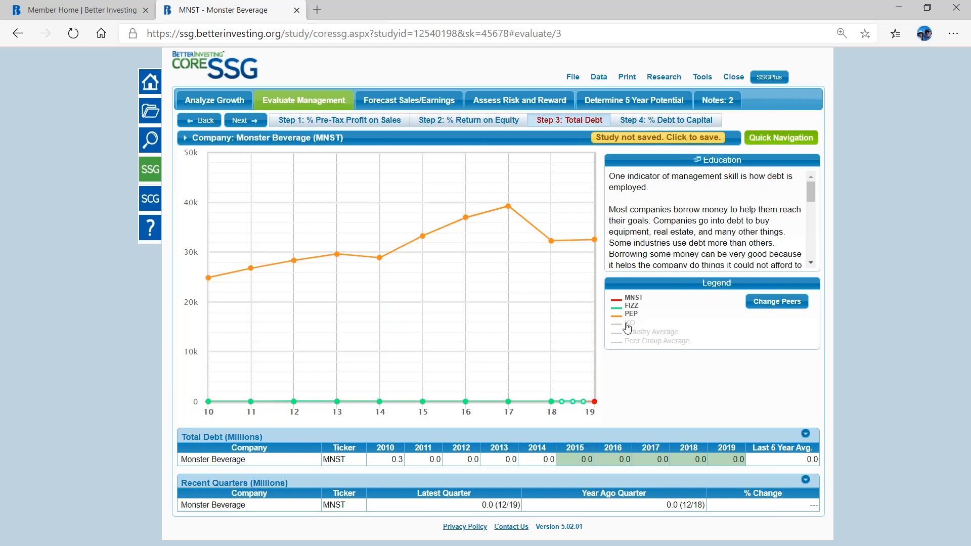
click(627, 323)
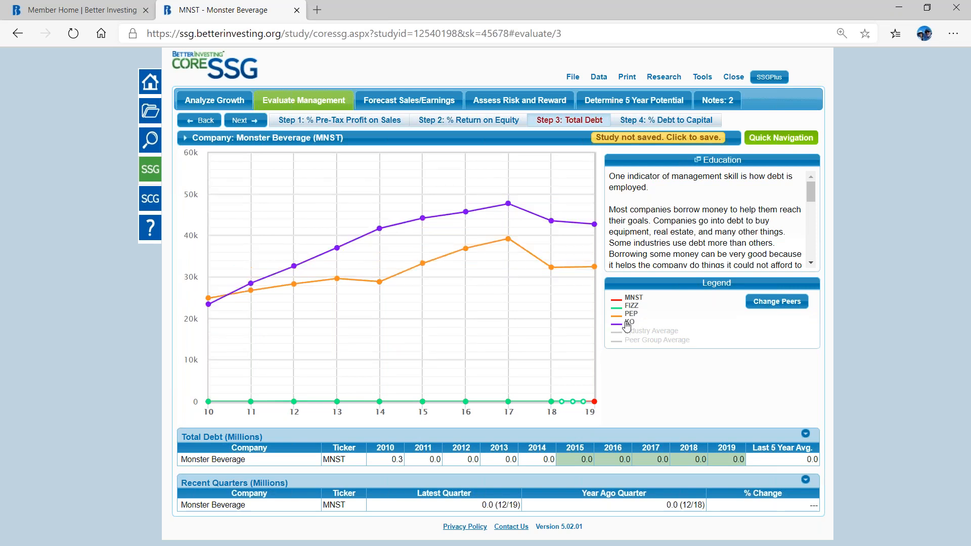
click(805, 436)
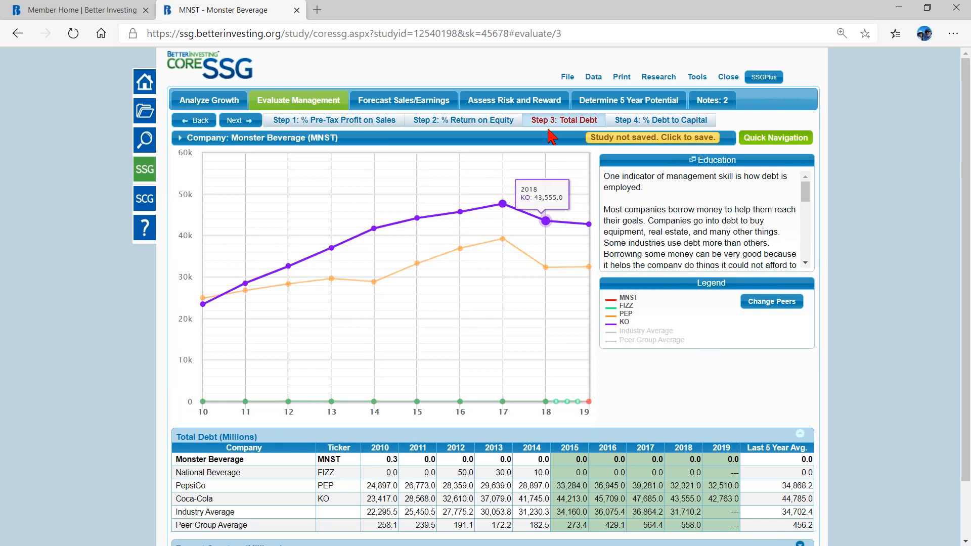
mouse_move(588, 224)
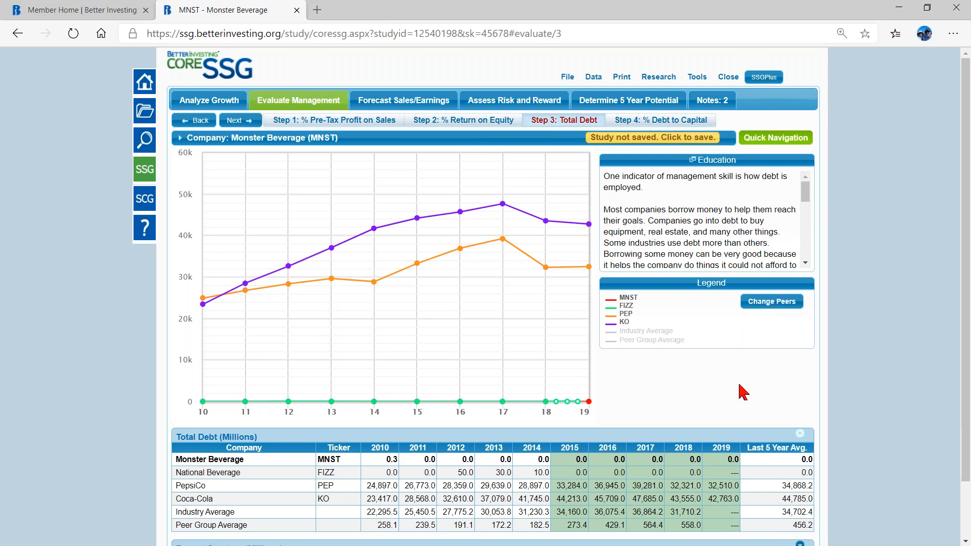
scroll(743, 392, down, 2)
scroll(788, 395, up, 2)
Open the % Debt to Capital step and expand its table to compare Monster Beverage with its peers
click(664, 122)
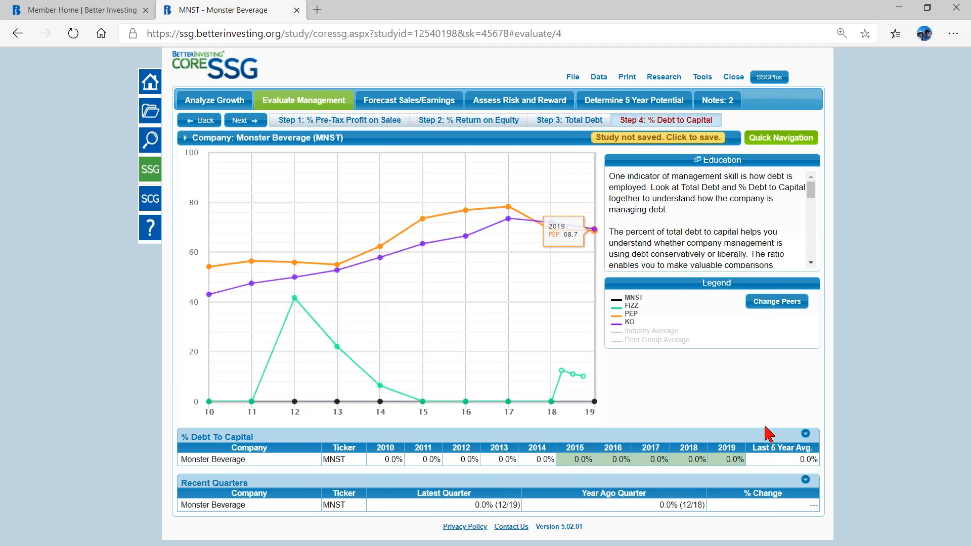
click(805, 433)
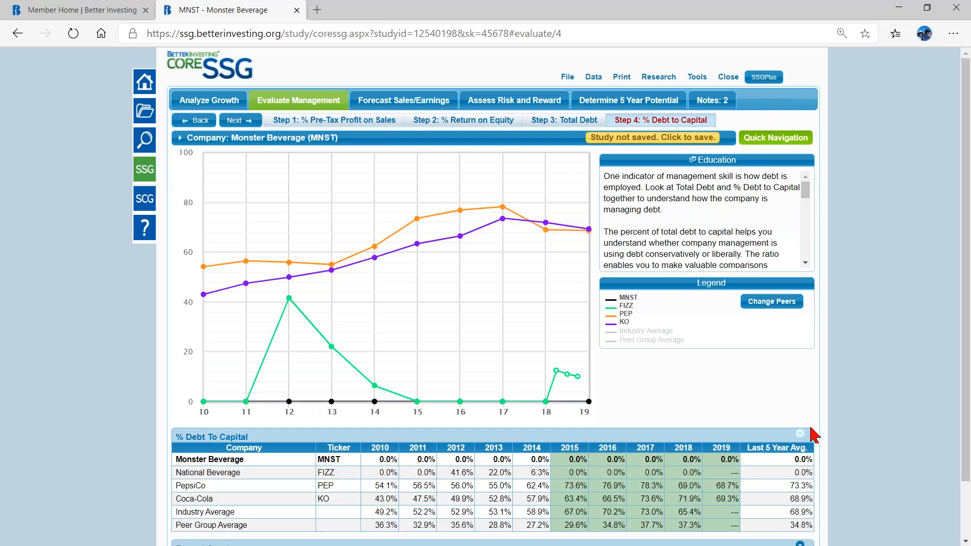
scroll(813, 432, down, 1)
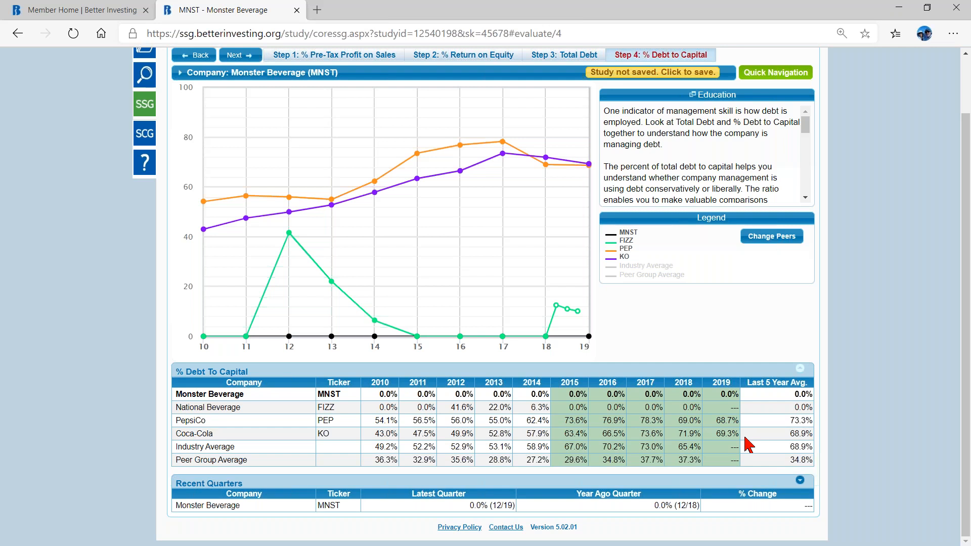
Remove KO, PEP and FIZZ from the % Debt to Capital chart, leaving only MNST plotted
click(623, 259)
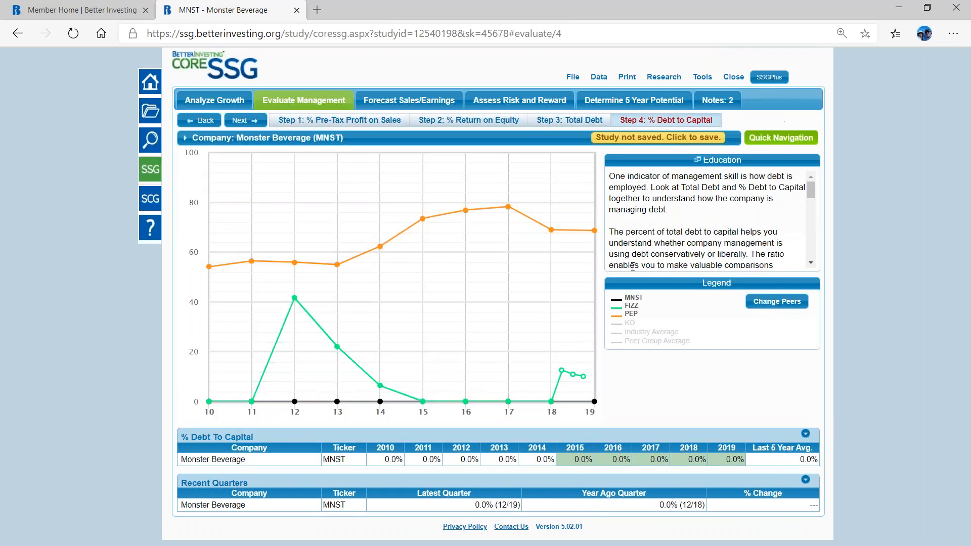
click(630, 315)
click(632, 307)
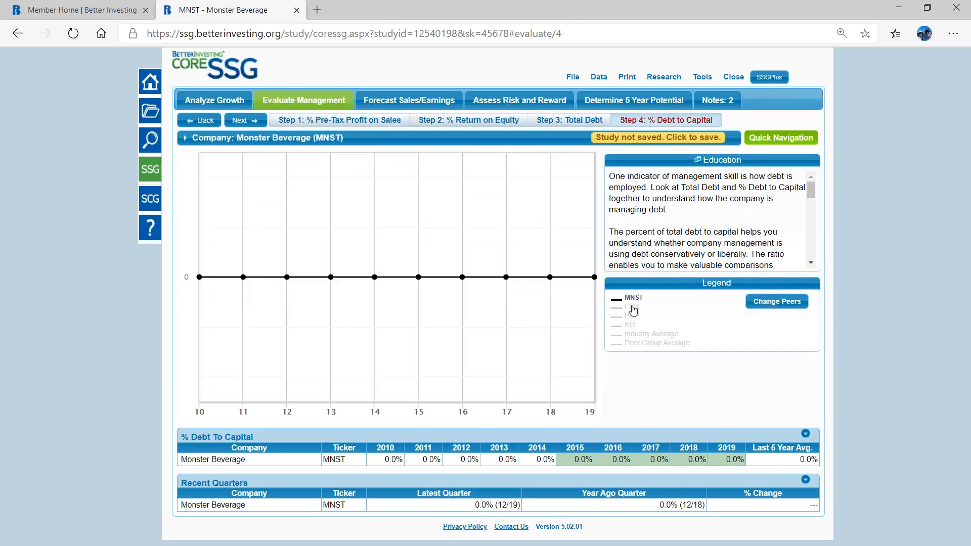
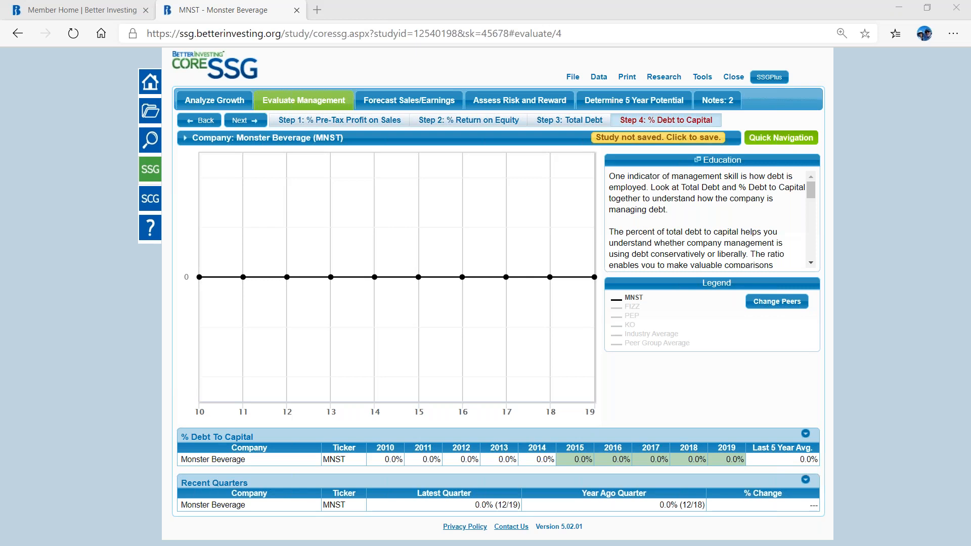
Open the Forecast Sales step and examine Monster Beverage's historical sales trend and the analysts' two-year sales estimate
click(396, 102)
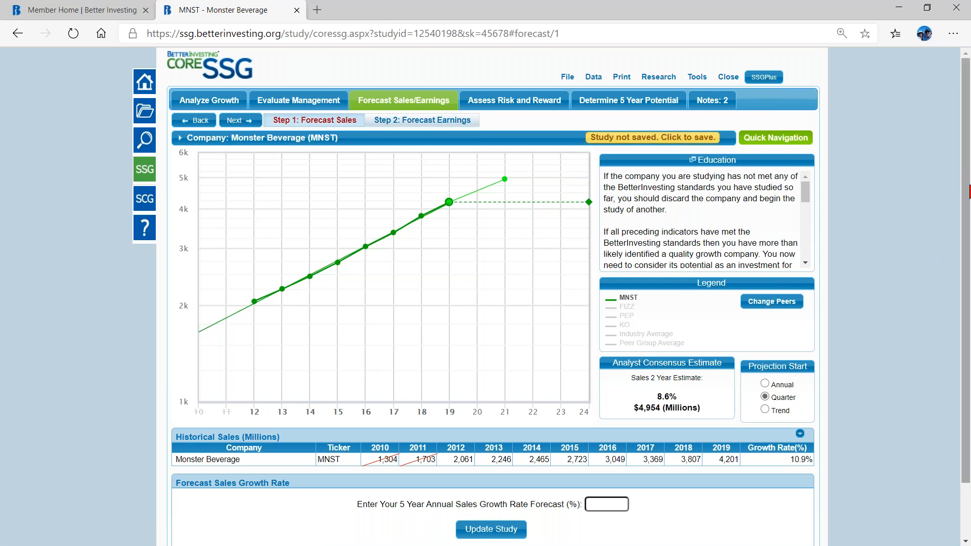
drag(969, 198, 969, 217)
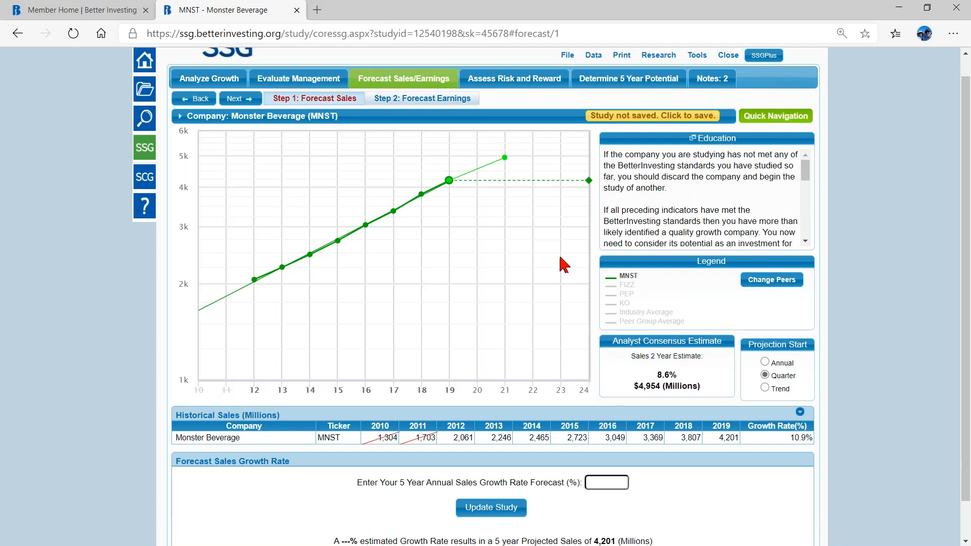
mouse_move(464, 176)
mouse_move(505, 157)
scroll(849, 411, up, 1)
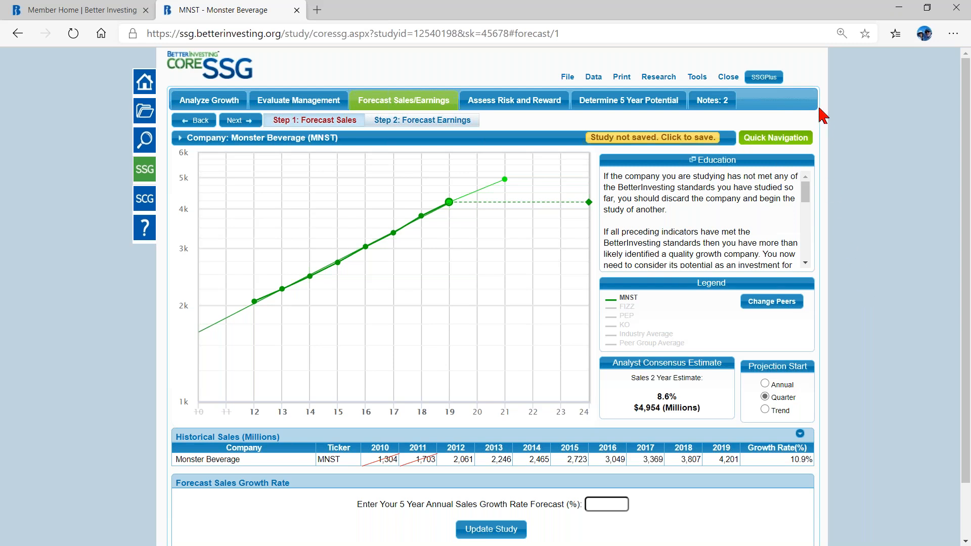
Open the Zacks Detailed Estimates page for Monster Beverage from the study's research links
mouse_move(658, 83)
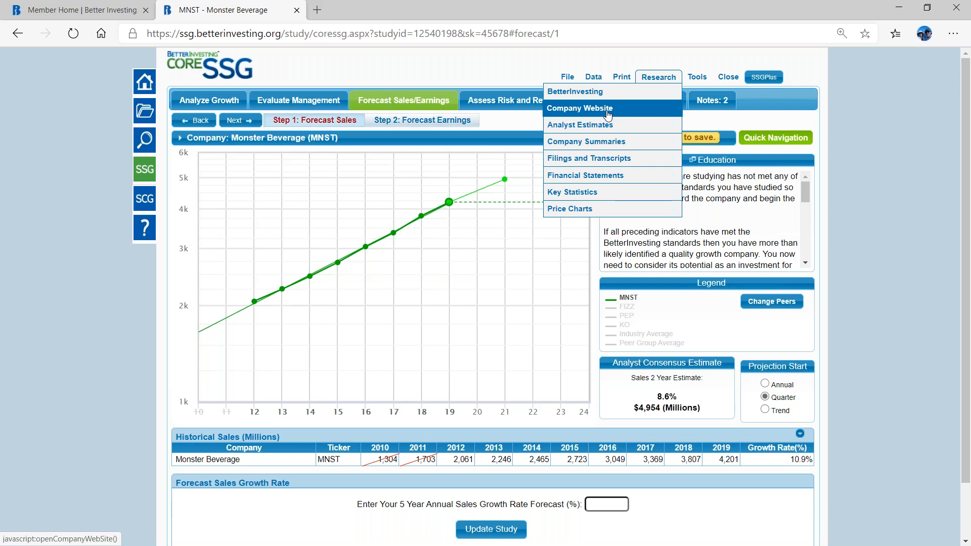
mouse_move(608, 127)
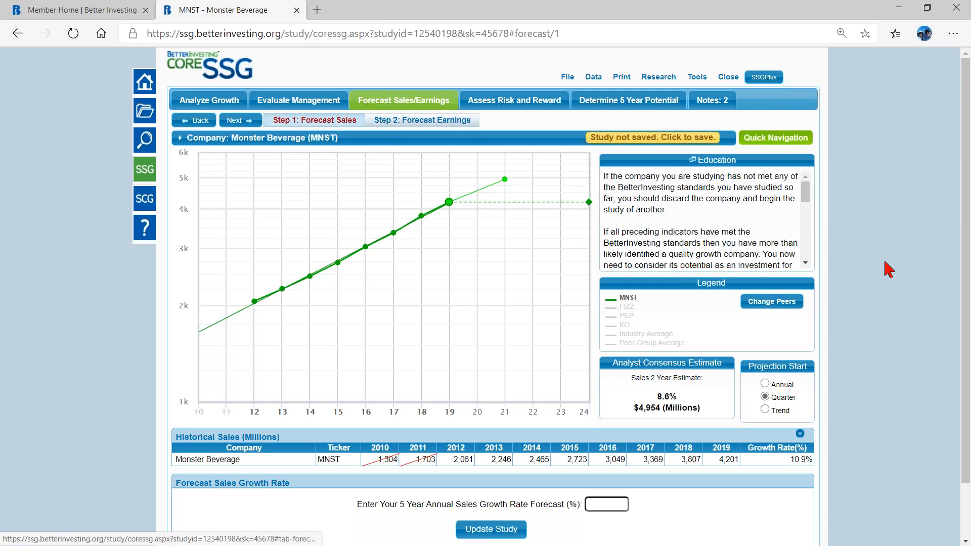
mouse_move(659, 82)
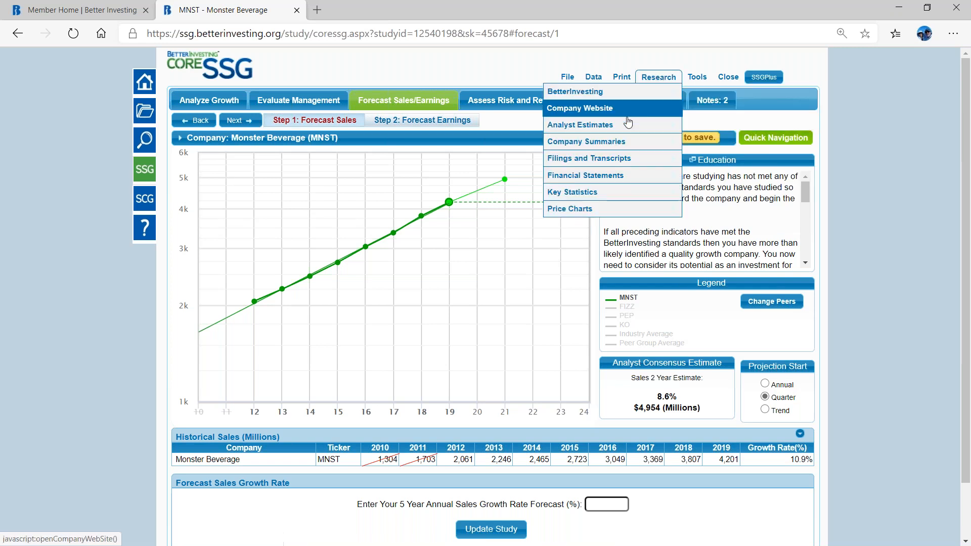
mouse_move(622, 129)
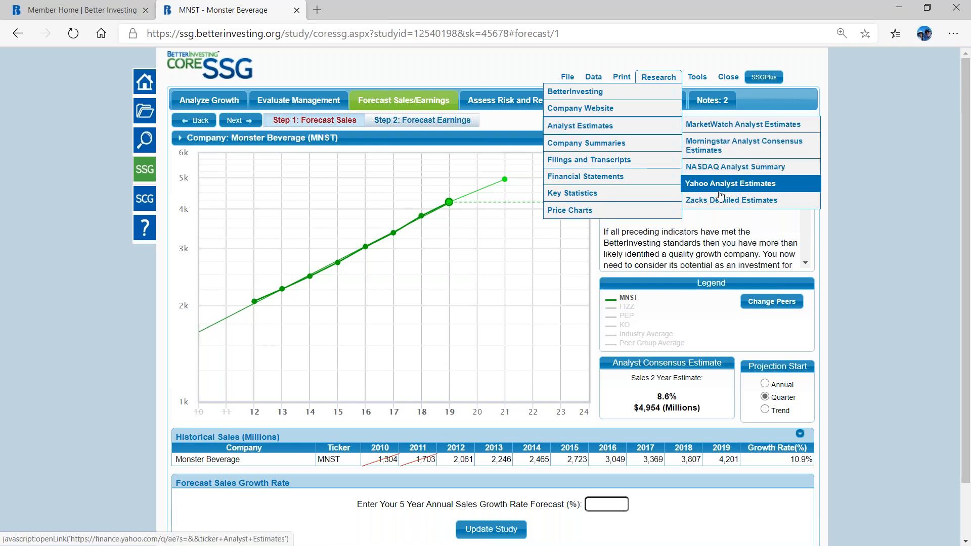
click(720, 200)
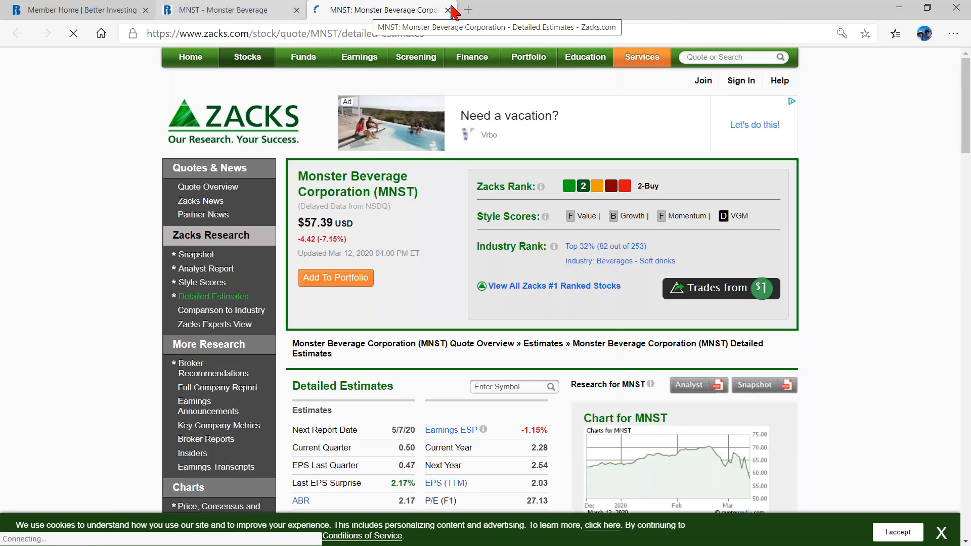
Examine the growth, sales and earnings estimates for MNST on Zacks, and return to the CoreSSG study
scroll(789, 288, down, 5)
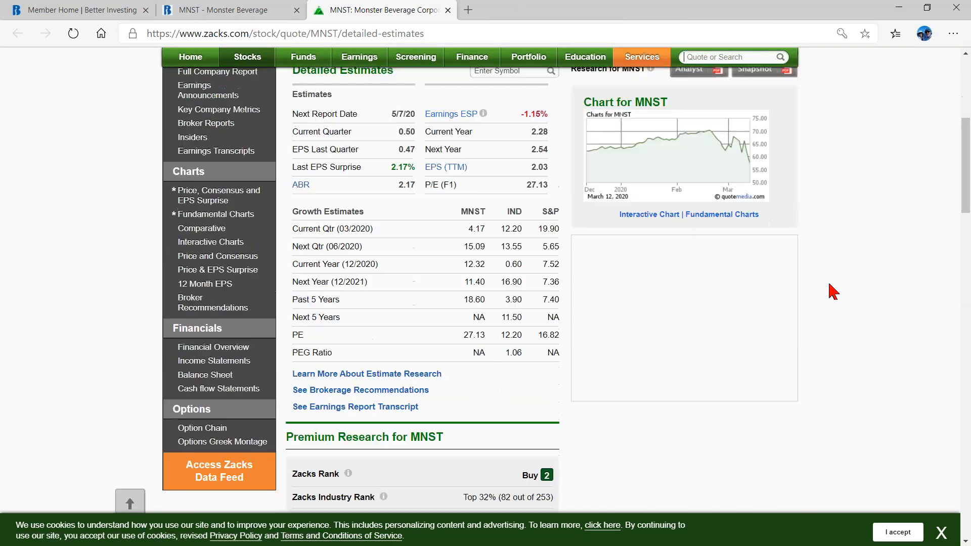
scroll(707, 373, down, 7)
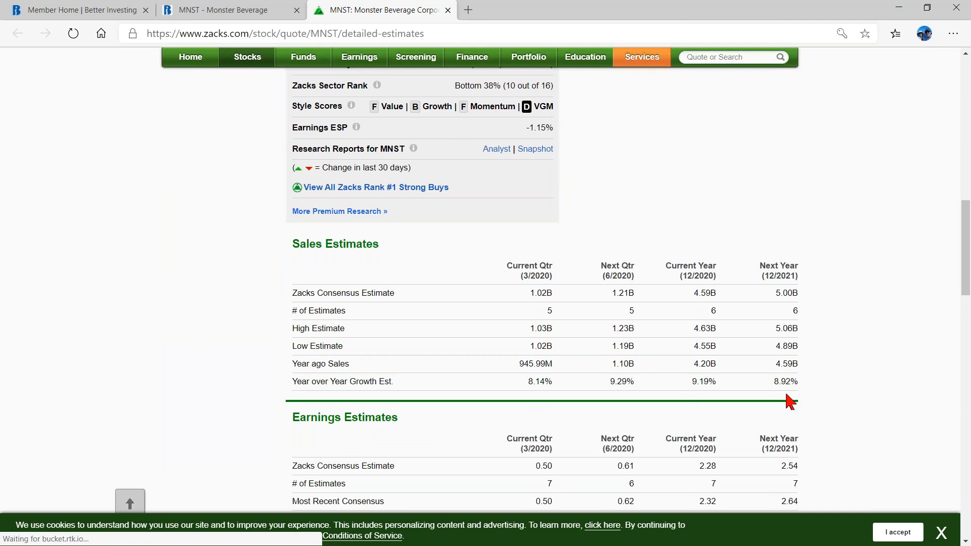
scroll(849, 377, down, 4)
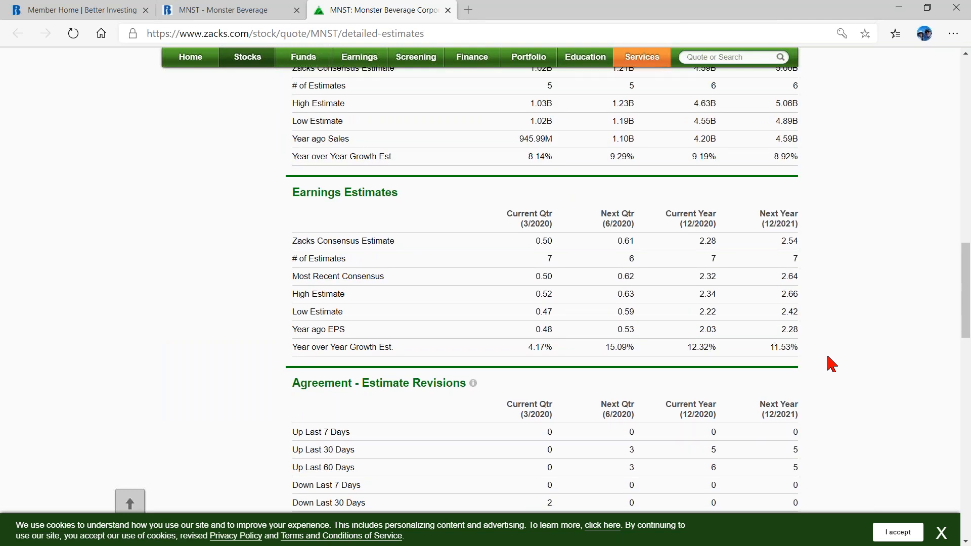
scroll(830, 363, up, 11)
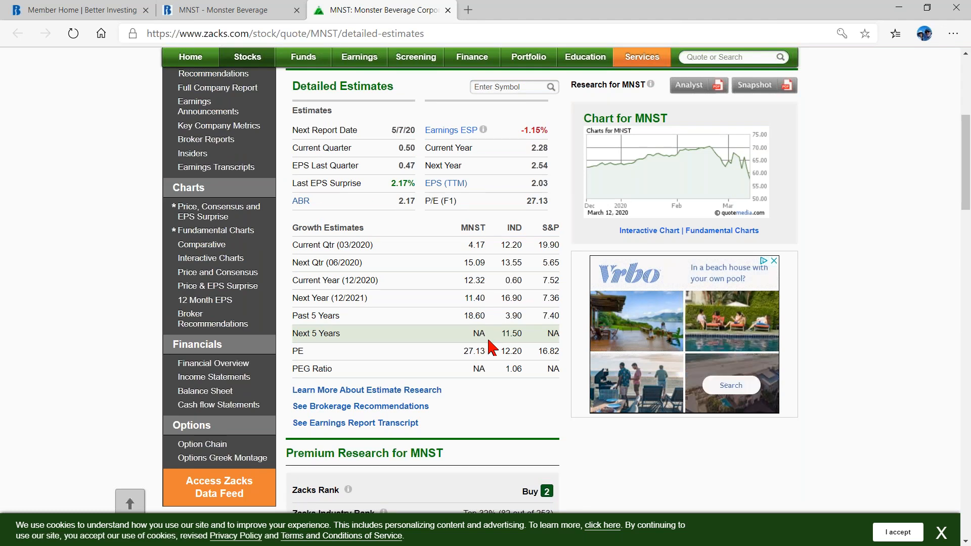
scroll(487, 345, up, 4)
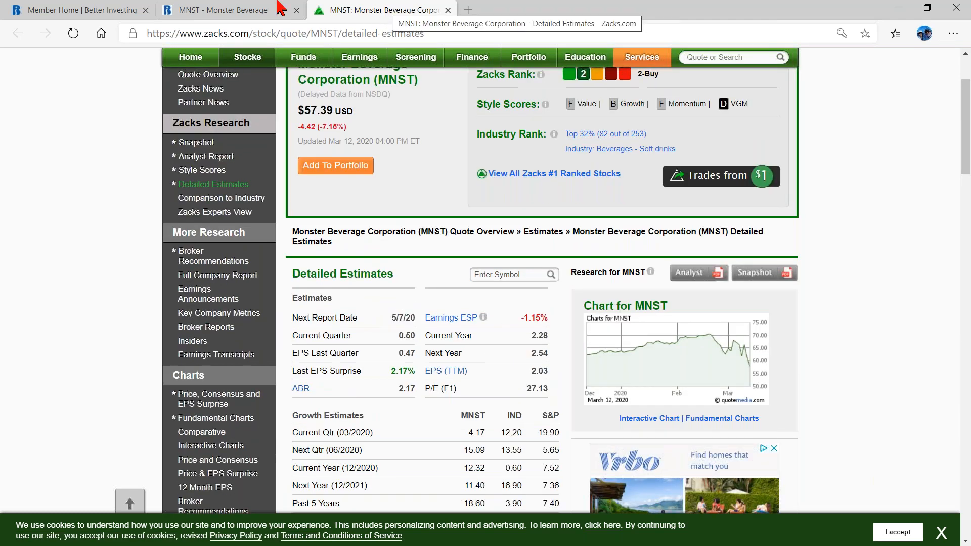
click(222, 15)
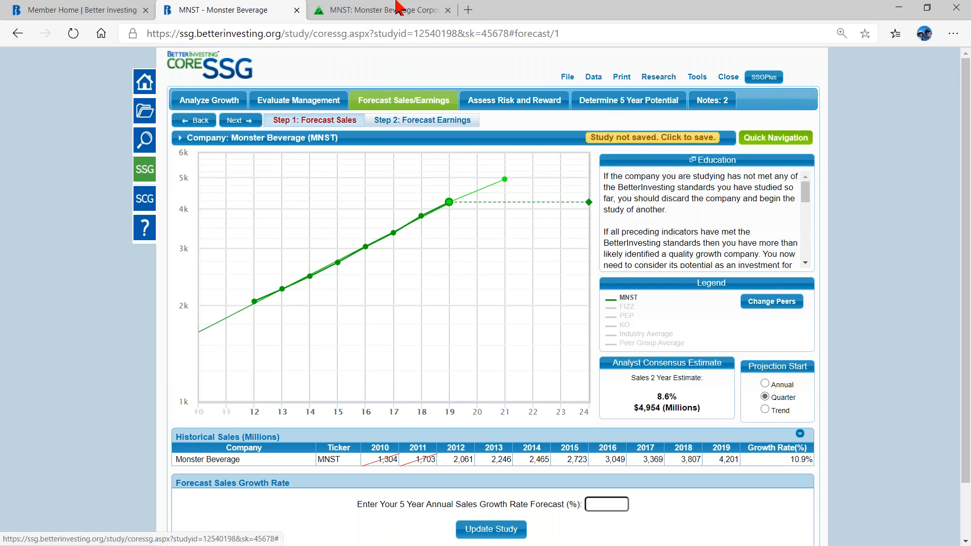
Revisit the Zacks estimates page briefly, return to the CoreSSG study and look over its research sources
click(380, 11)
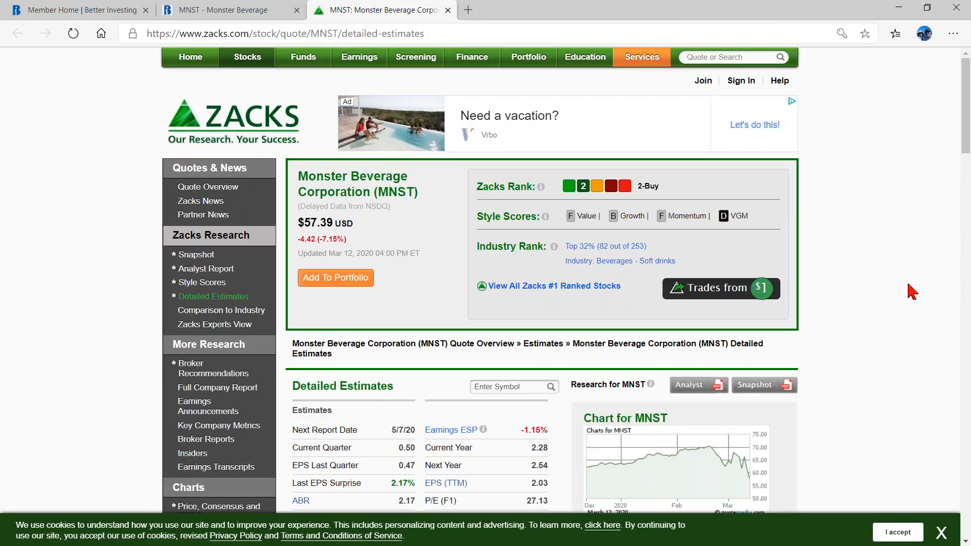
scroll(907, 293, down, 3)
scroll(908, 294, up, 2)
scroll(908, 293, up, 2)
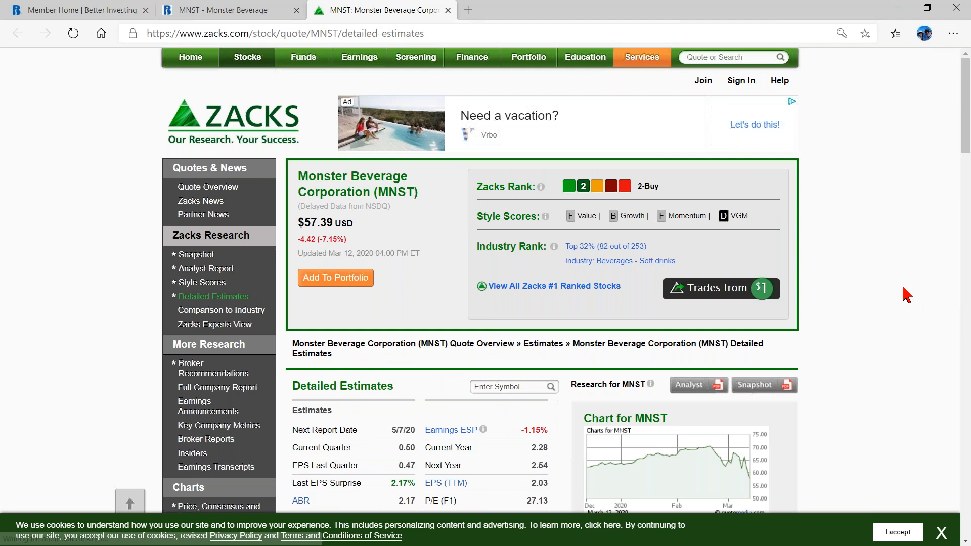
click(219, 7)
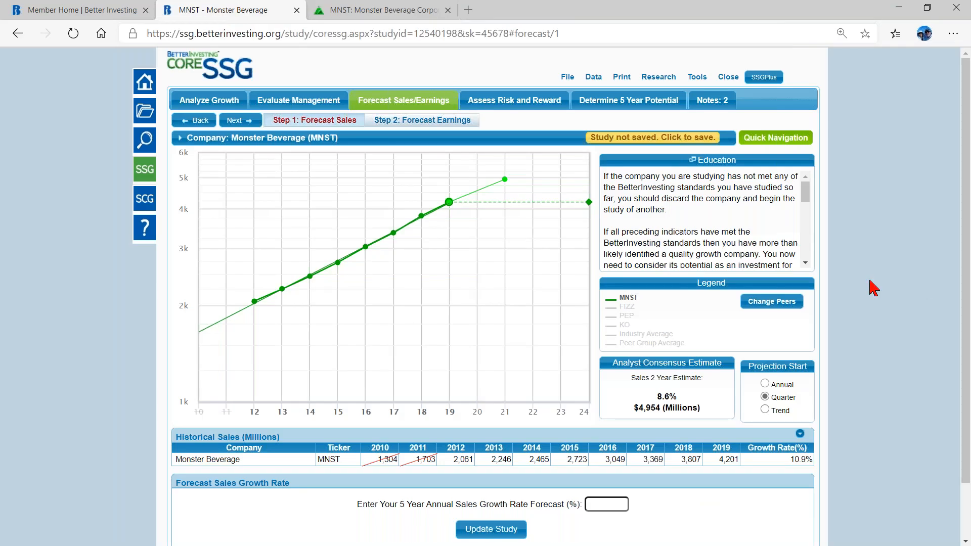
click(658, 77)
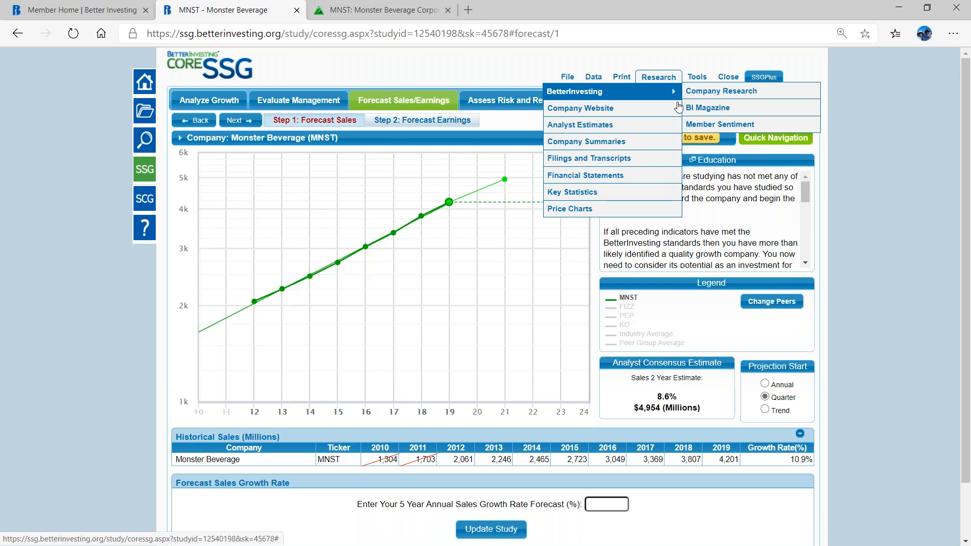
Set the 5-year annual sales growth rate forecast to 9% and update the study
scroll(889, 343, down, 1)
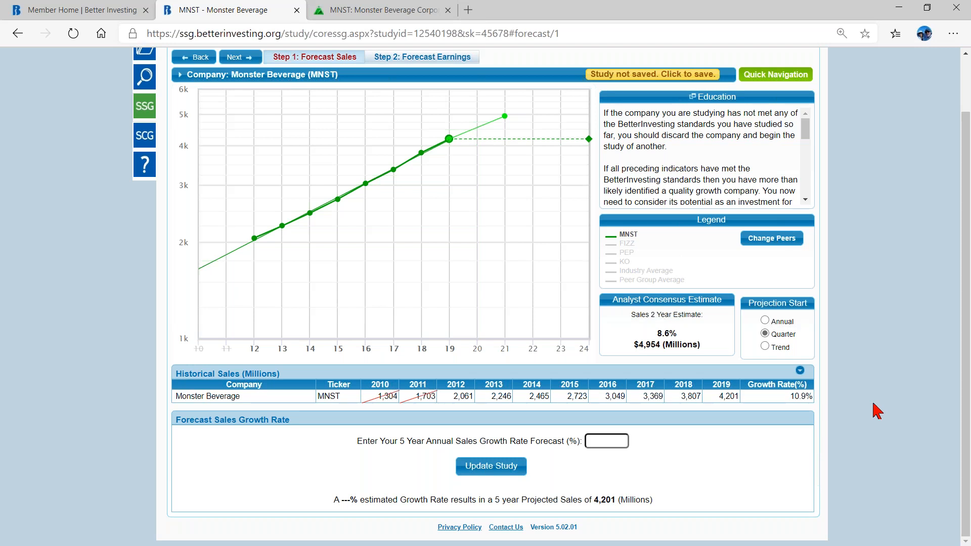
click(606, 440)
text(9)
mouse_move(511, 180)
click(502, 473)
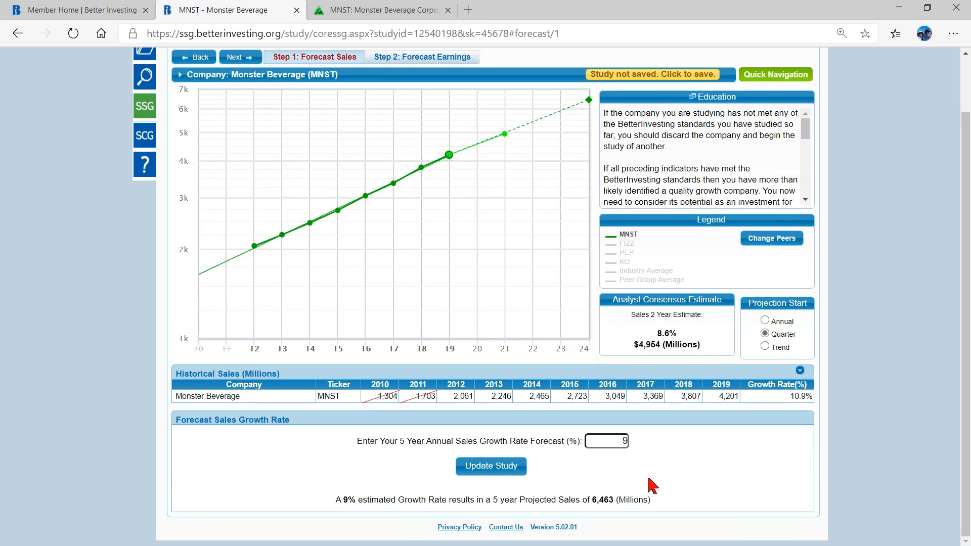
mouse_move(590, 98)
scroll(632, 486, up, 2)
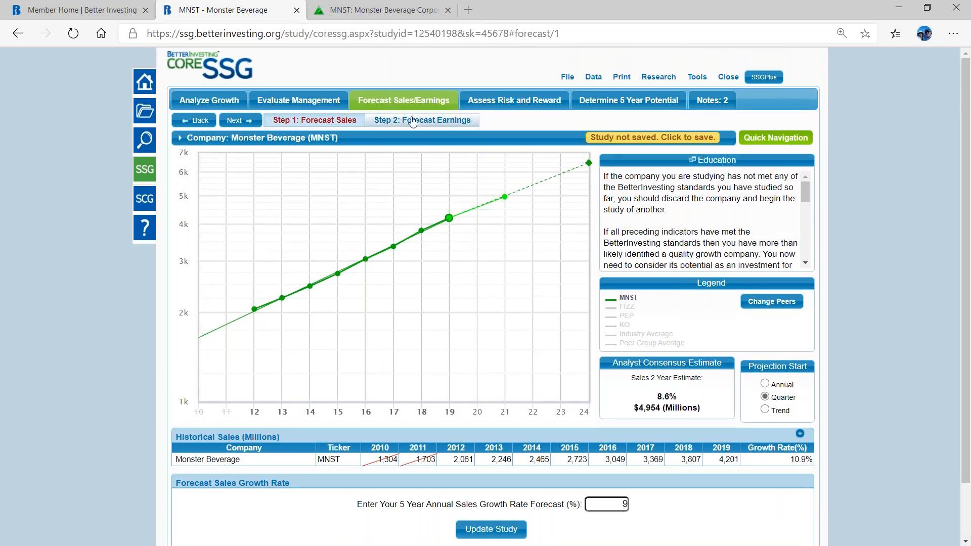
Set the EPS growth rate forecast to 11% in the earnings forecast and update the study
click(419, 120)
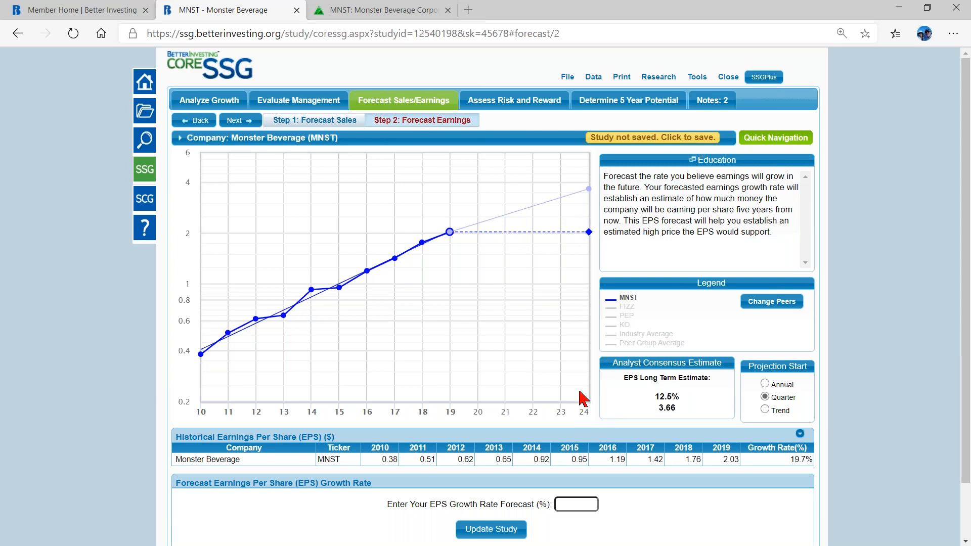
mouse_move(580, 201)
click(657, 78)
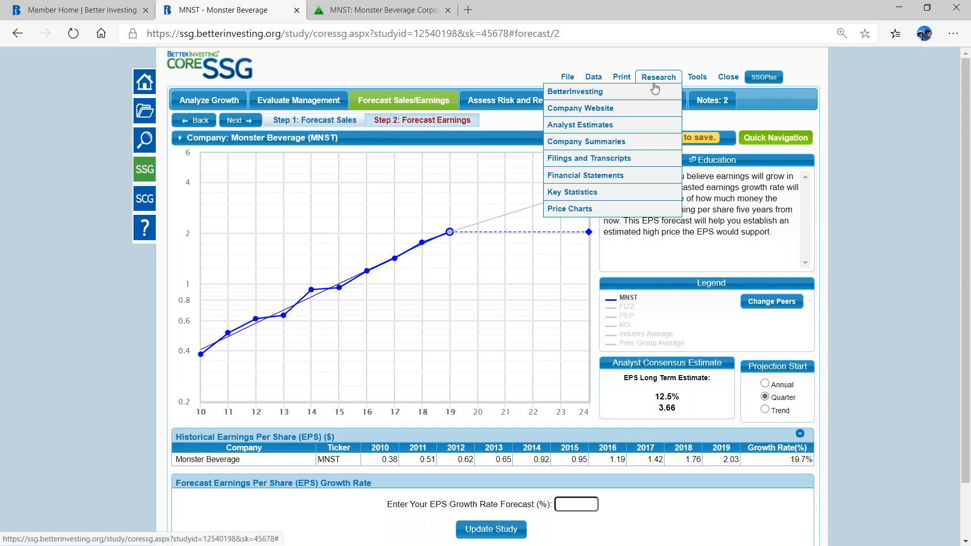
mouse_move(611, 127)
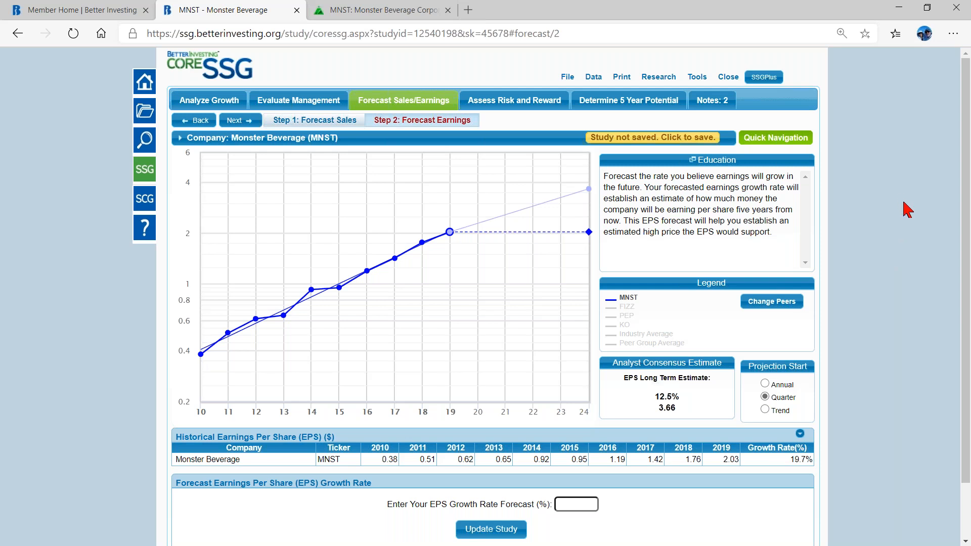
scroll(891, 316, down, 1)
scroll(892, 316, down, 1)
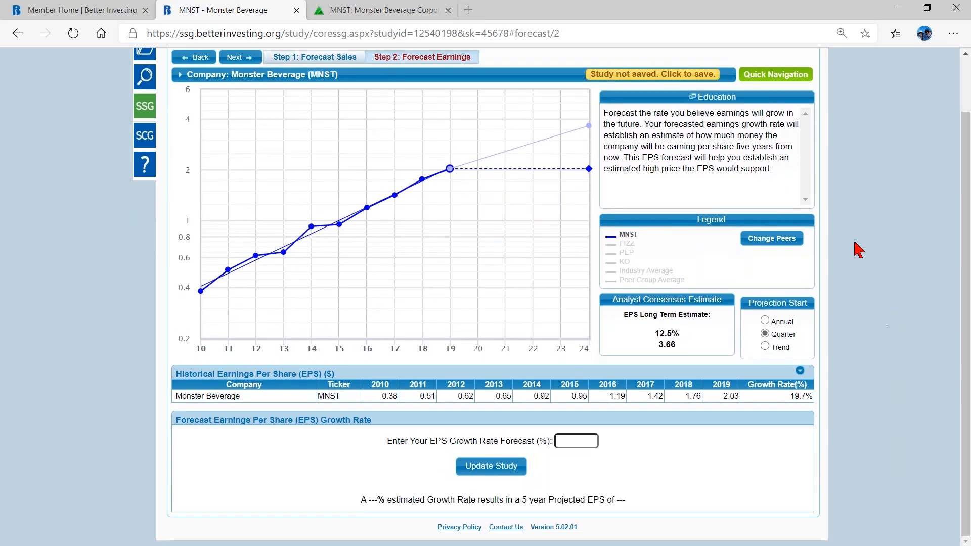
click(573, 435)
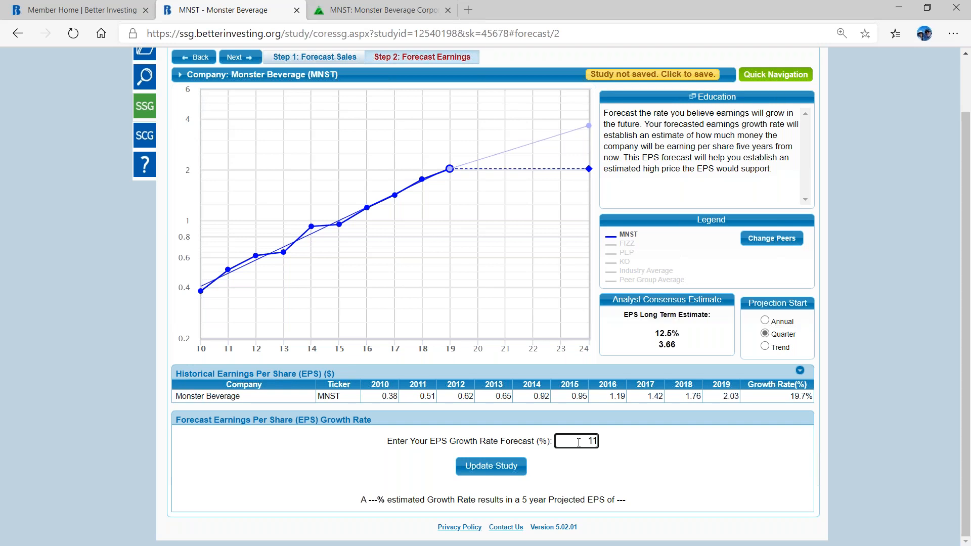
click(498, 469)
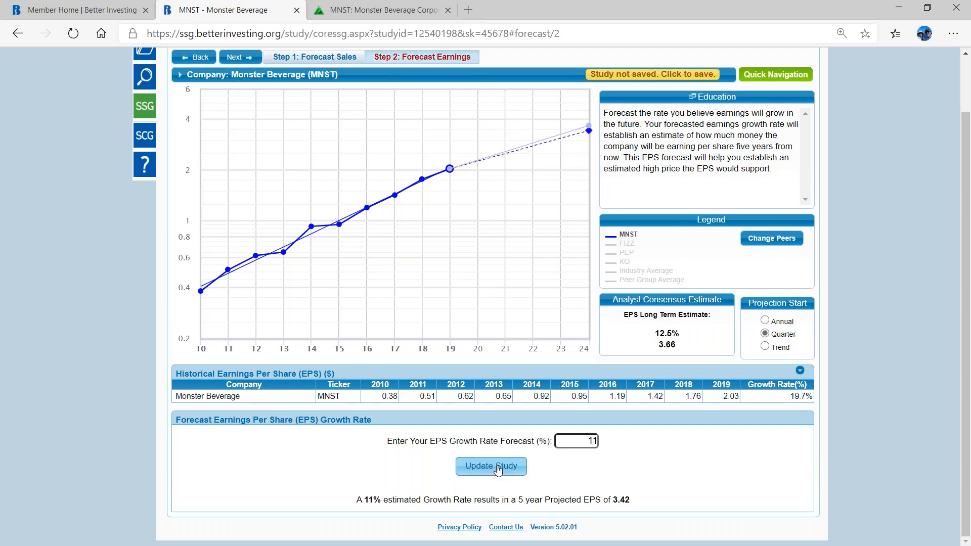
mouse_move(584, 138)
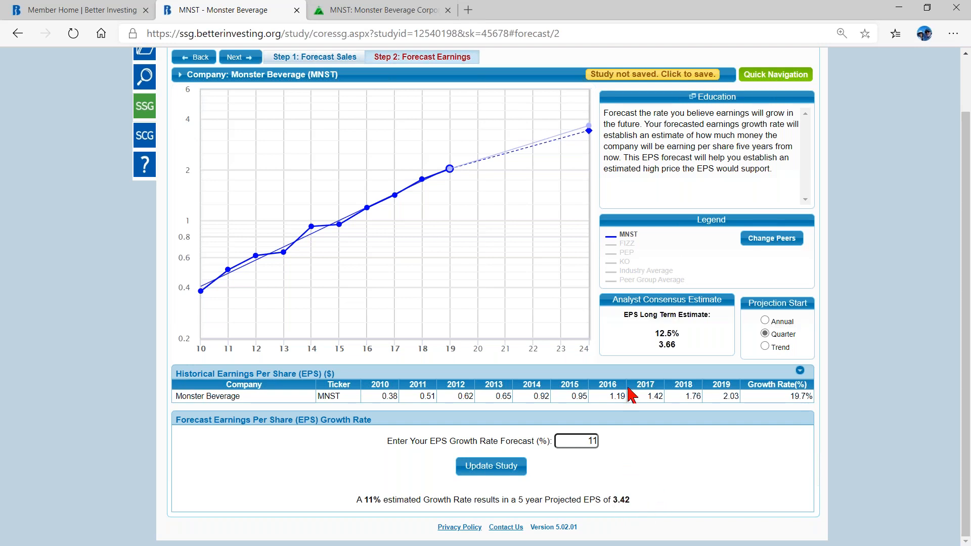
Close the Zacks estimates page and duplicate the CoreSSG study in a second browser tab
click(445, 11)
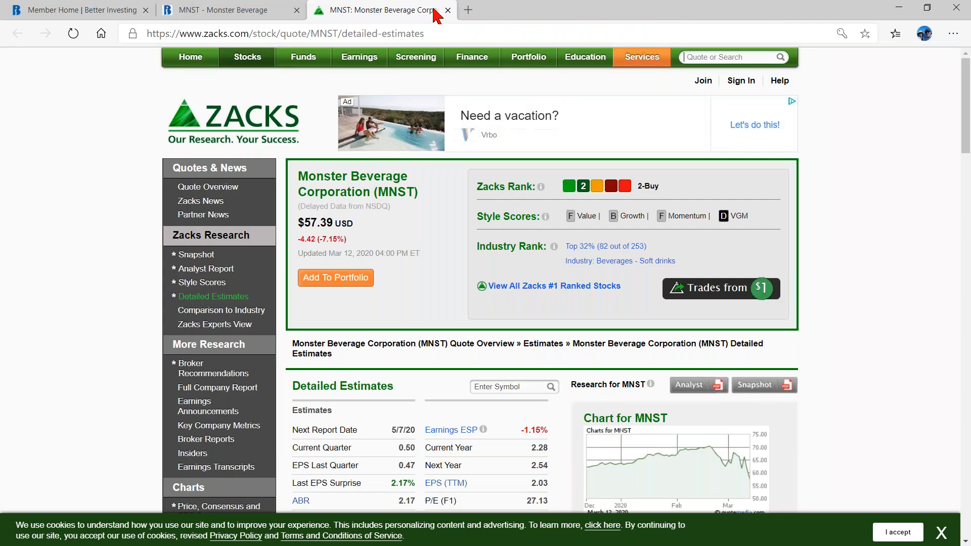
click(447, 10)
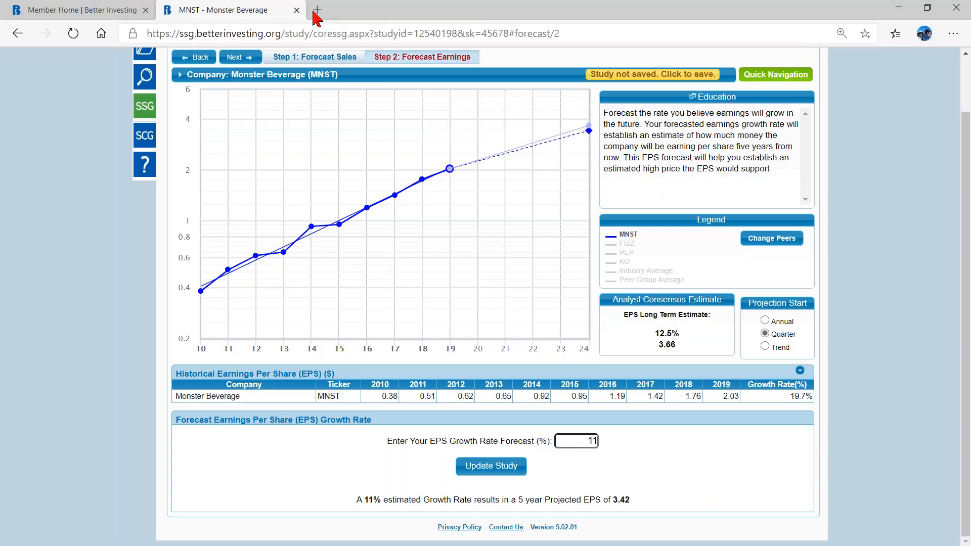
right_click(240, 15)
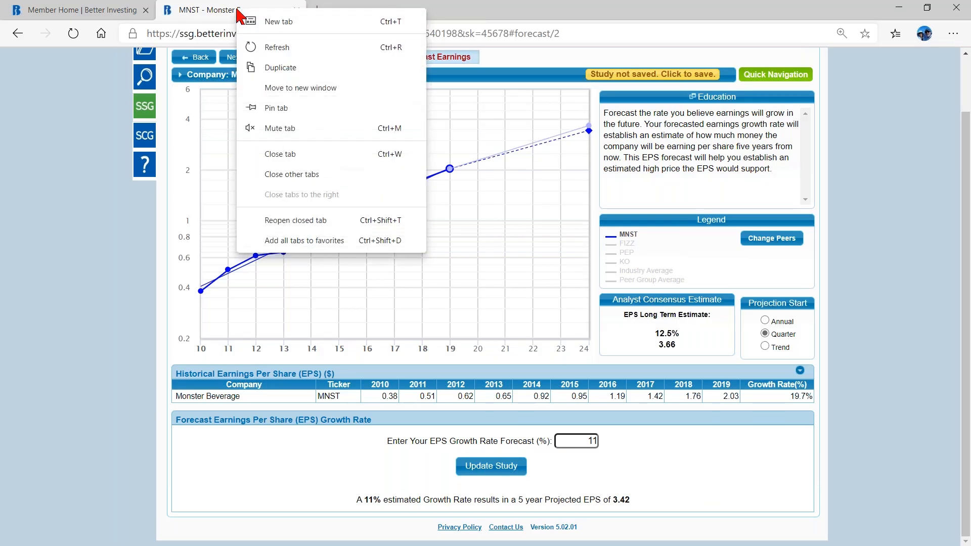
click(279, 69)
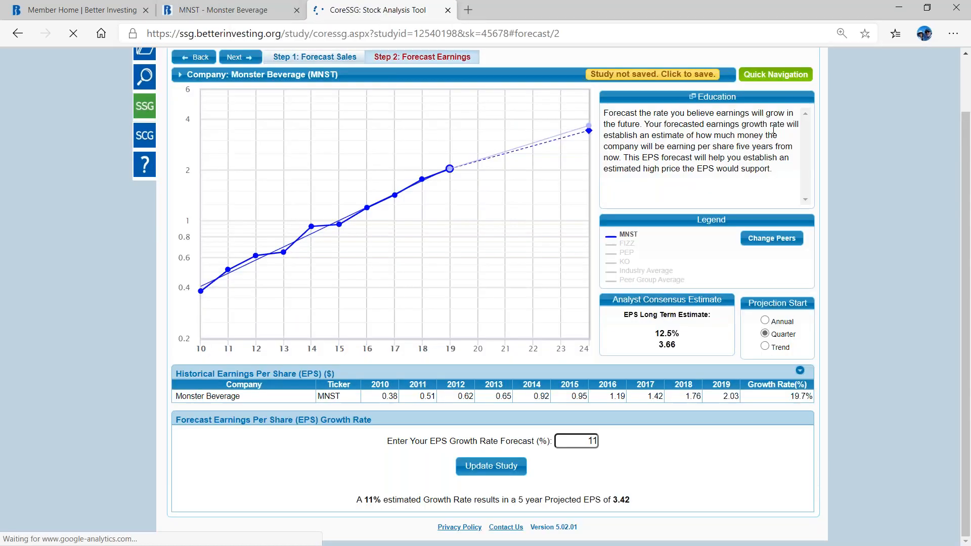
Open the saved study MNST 2/25/20 FC in the duplicated tab
scroll(873, 240, up, 2)
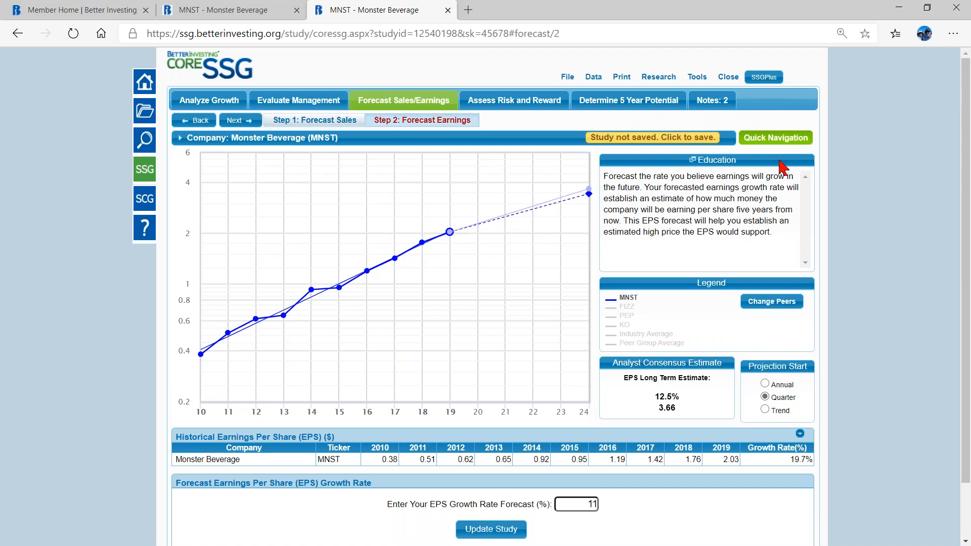
click(768, 140)
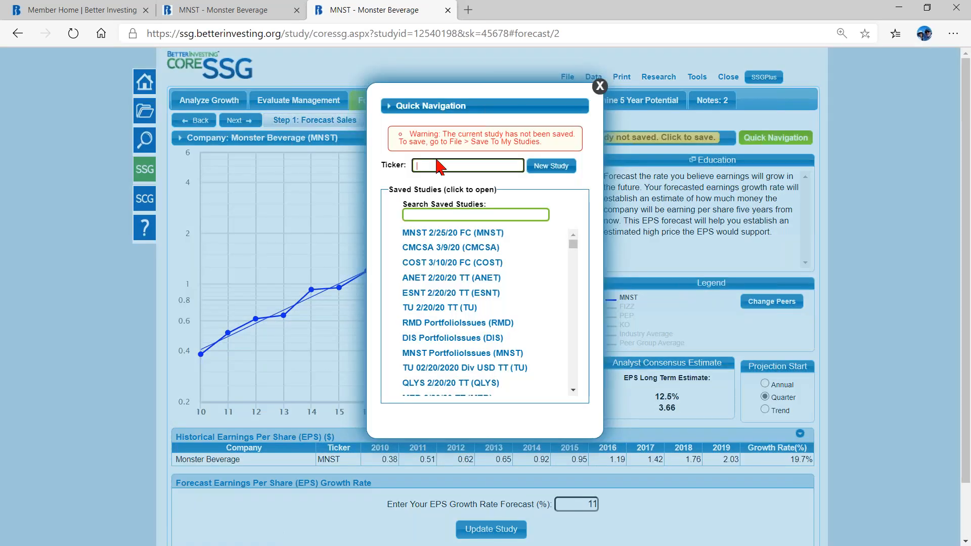
click(437, 237)
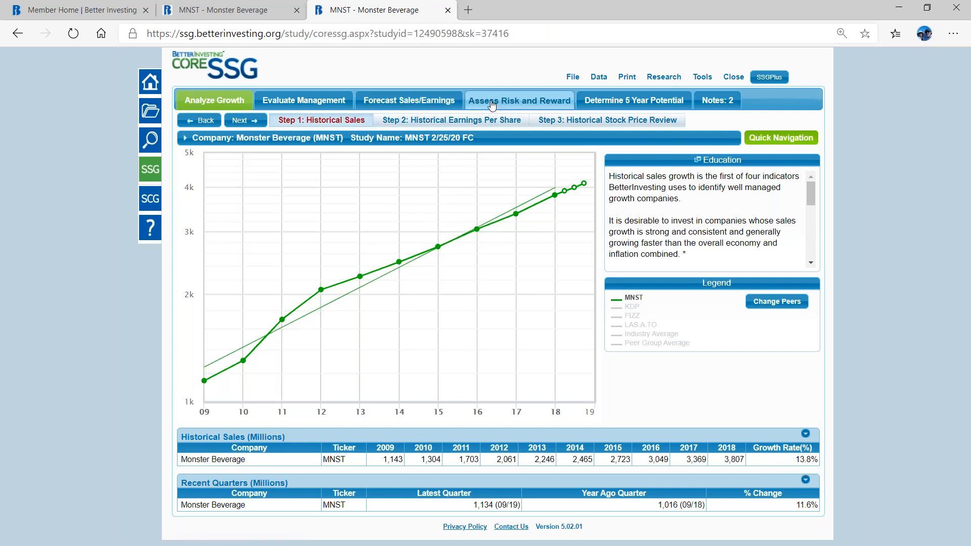
Examine the sales and earnings forecasts of the saved study, checking the start and end points of the projections
click(410, 104)
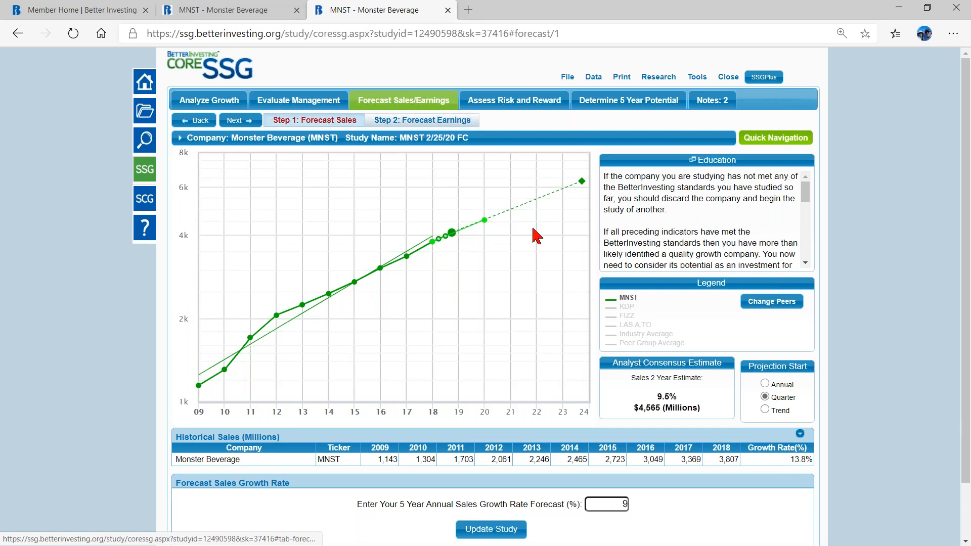
mouse_move(446, 246)
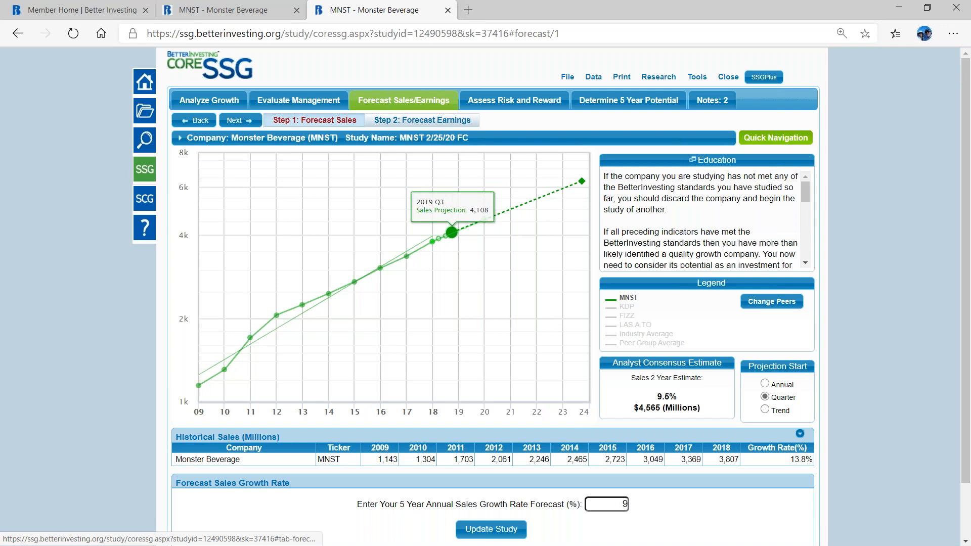
click(434, 120)
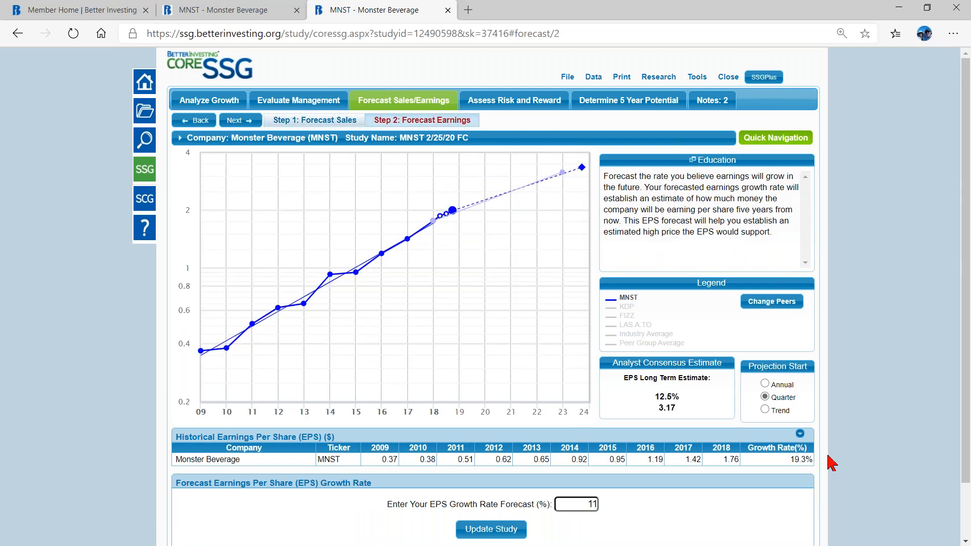
mouse_move(474, 219)
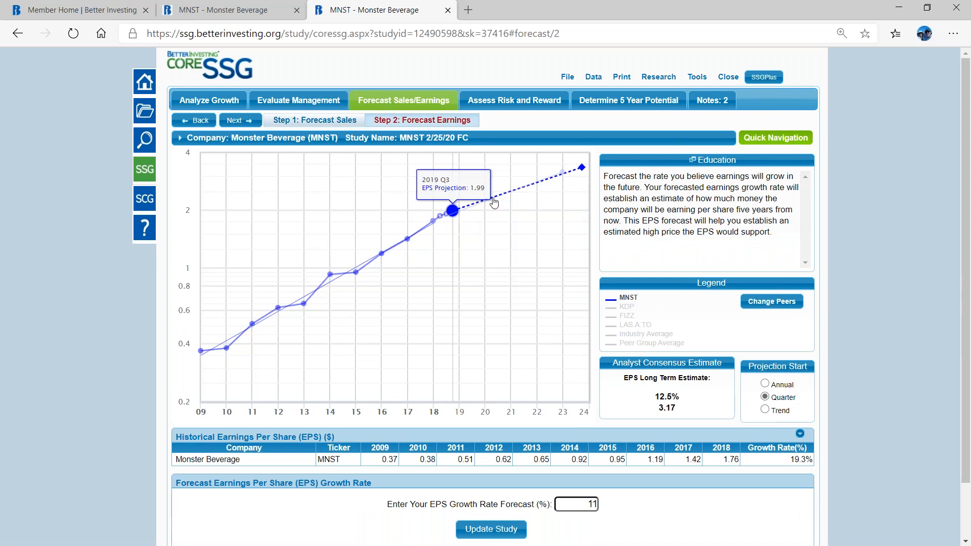
mouse_move(582, 167)
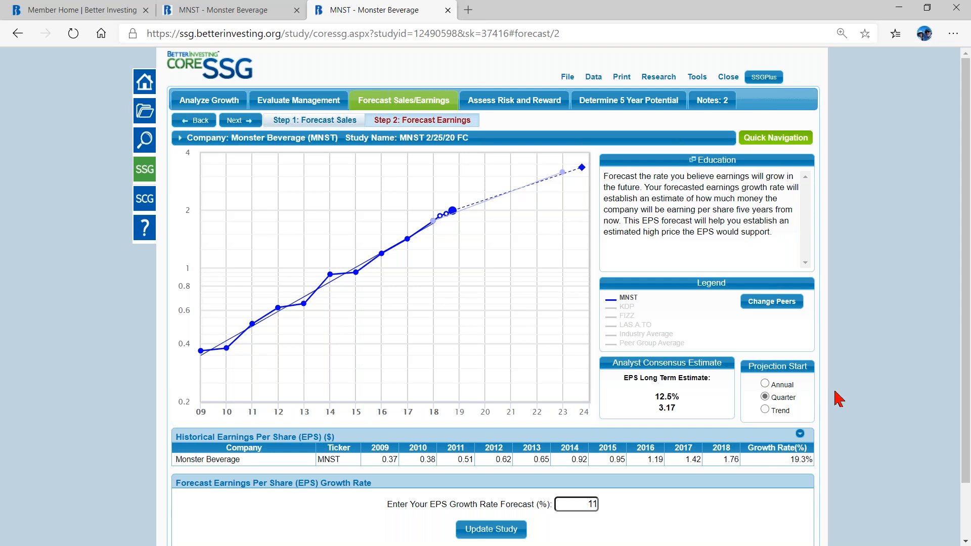
scroll(837, 397, down, 2)
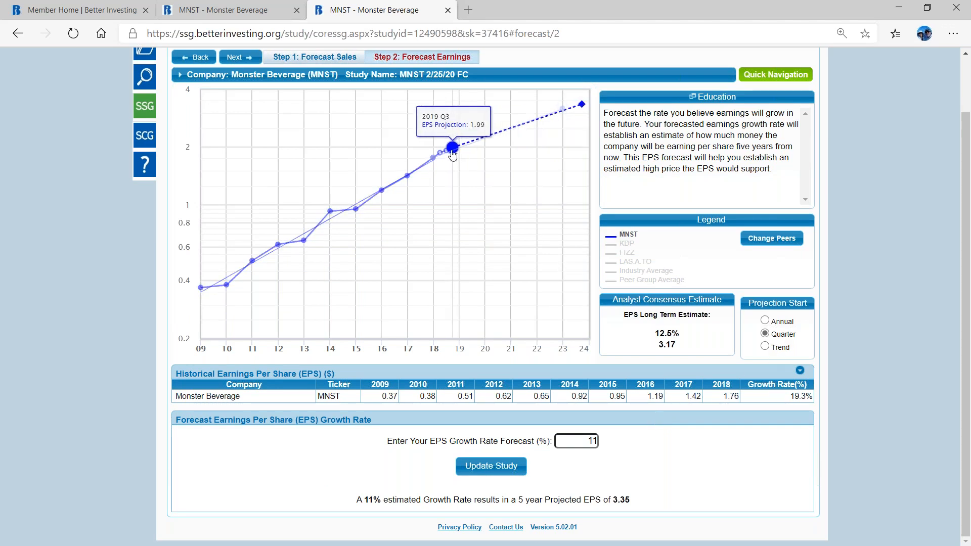
mouse_move(520, 125)
mouse_move(582, 102)
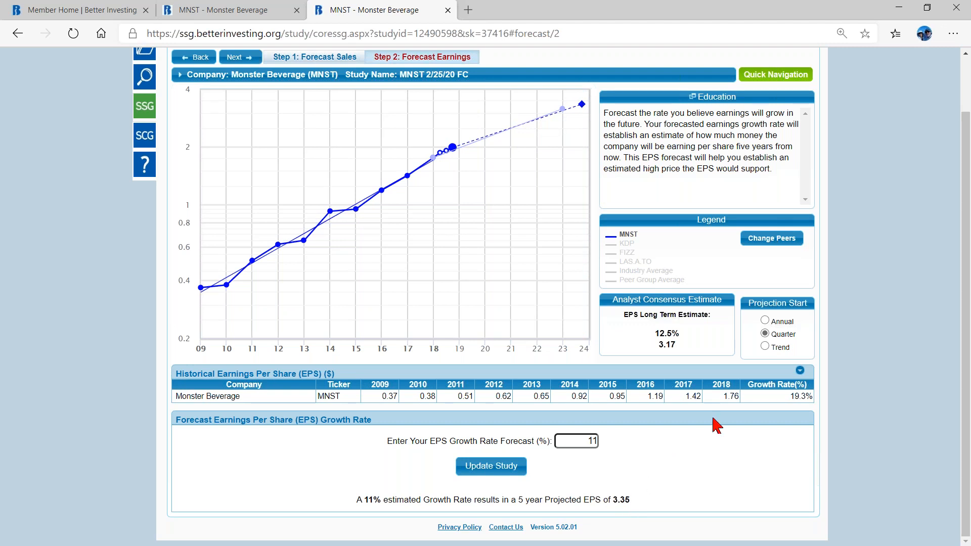
Compare the saved study's EPS projection with the projection start at Annual, and set it back to Quarter
click(765, 321)
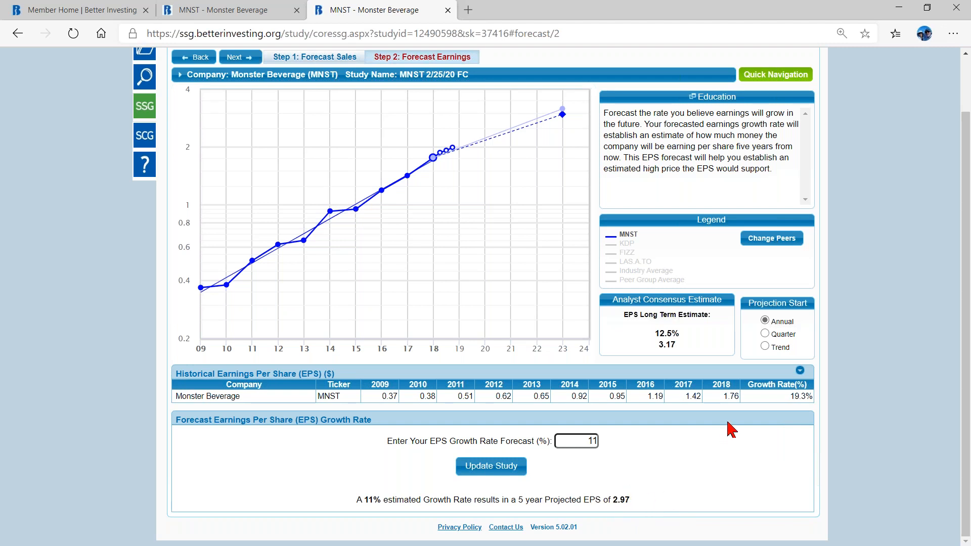
mouse_move(438, 158)
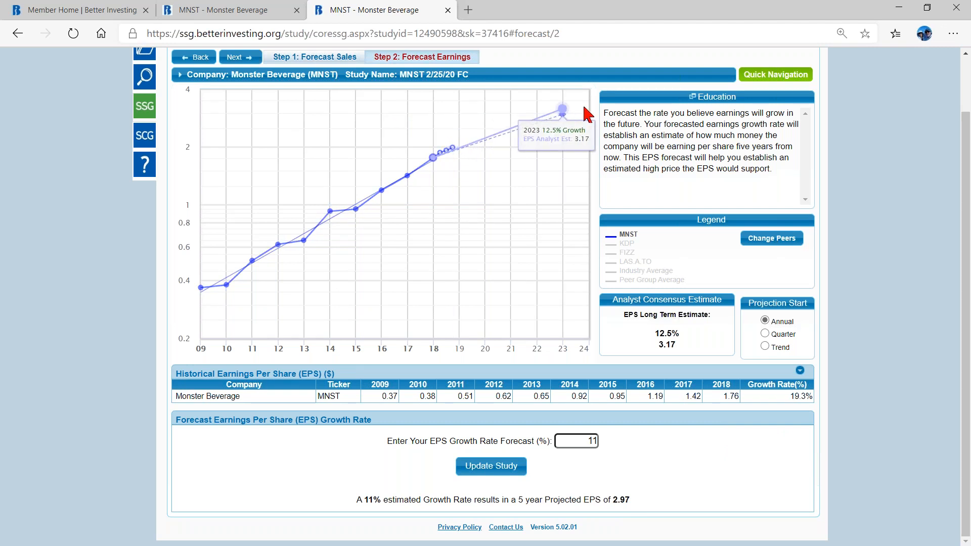
click(766, 334)
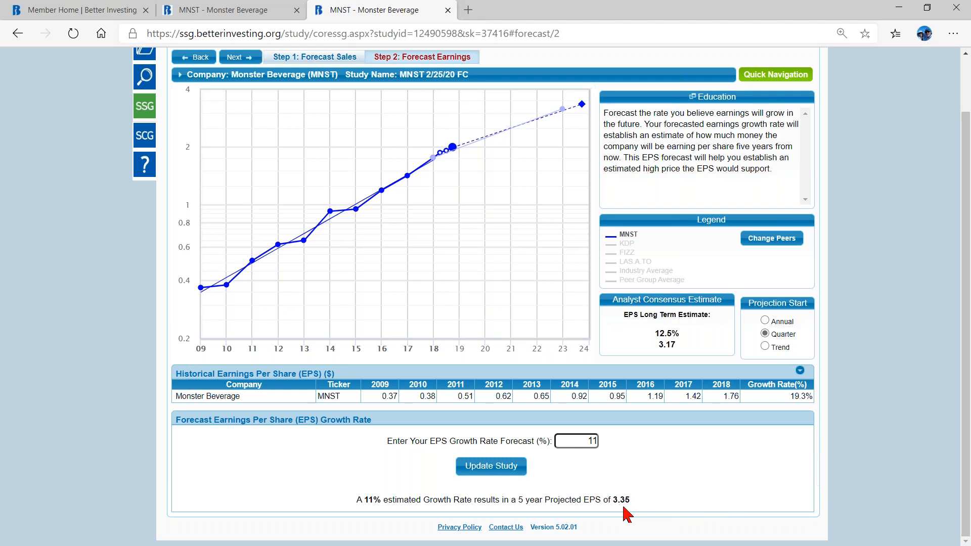
Return to the unsaved Monster Beverage study and open the Forecast High Price step of the risk and reward assessment
click(234, 11)
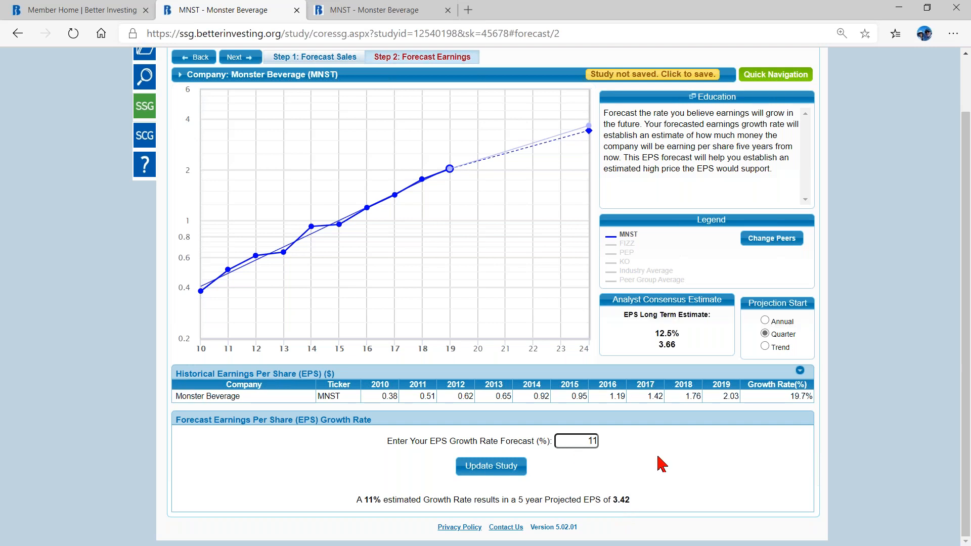
scroll(662, 463, up, 1)
scroll(665, 470, down, 1)
scroll(643, 505, up, 1)
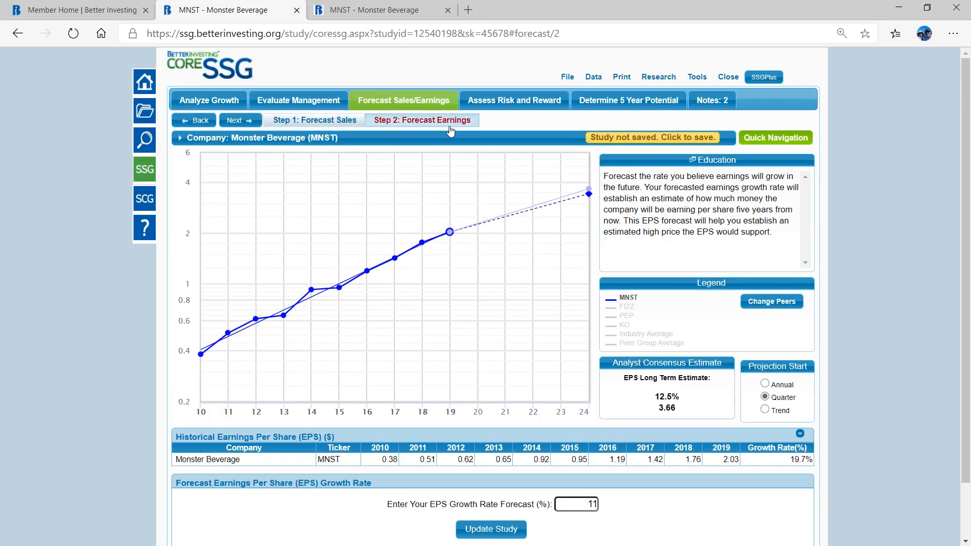
click(513, 104)
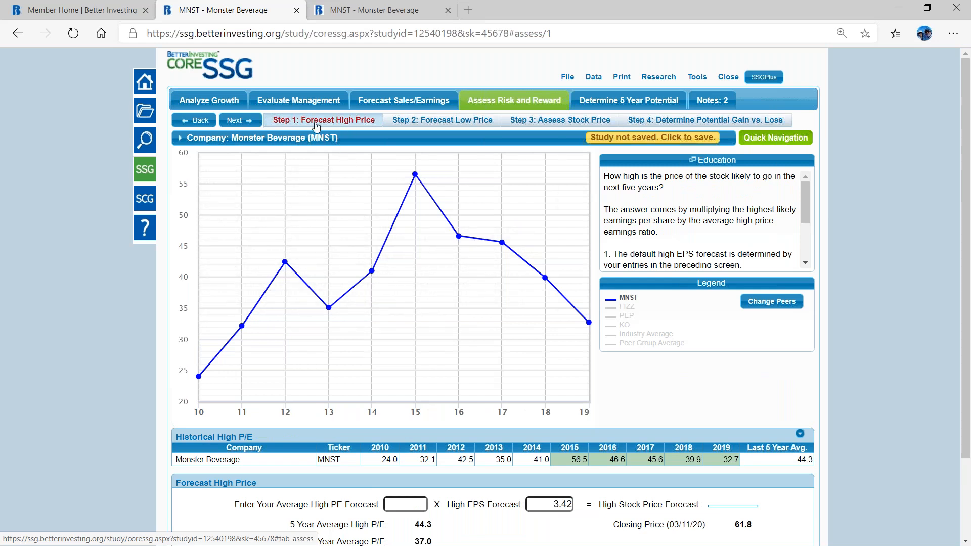
click(414, 105)
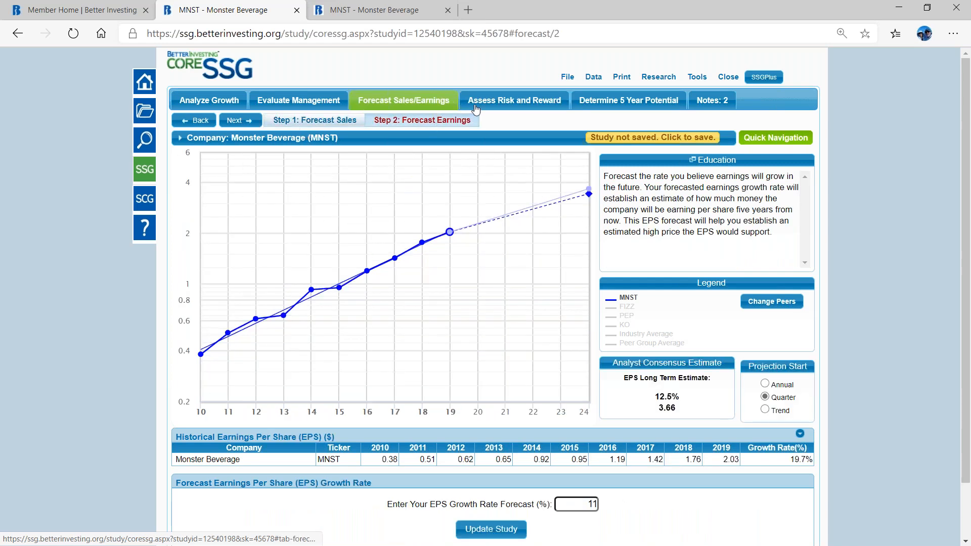
click(500, 102)
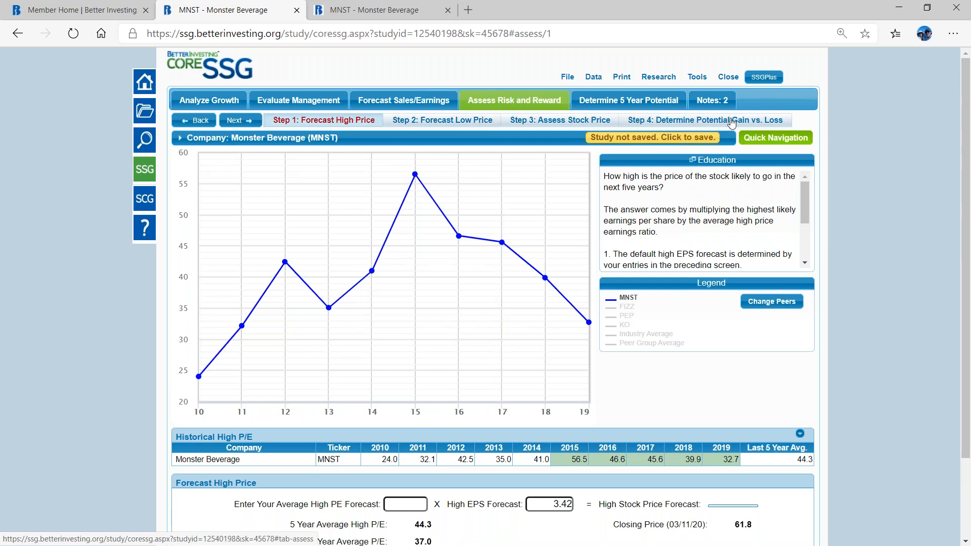
mouse_move(333, 135)
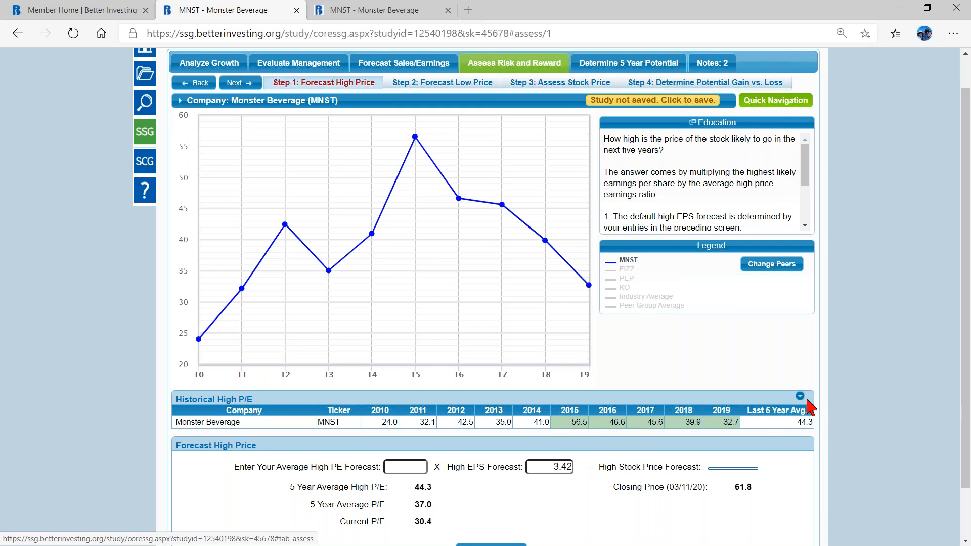
Compare MNST's historical high P/E on the chart with FIZZ, PEP and KO, and hide the peers again
click(627, 276)
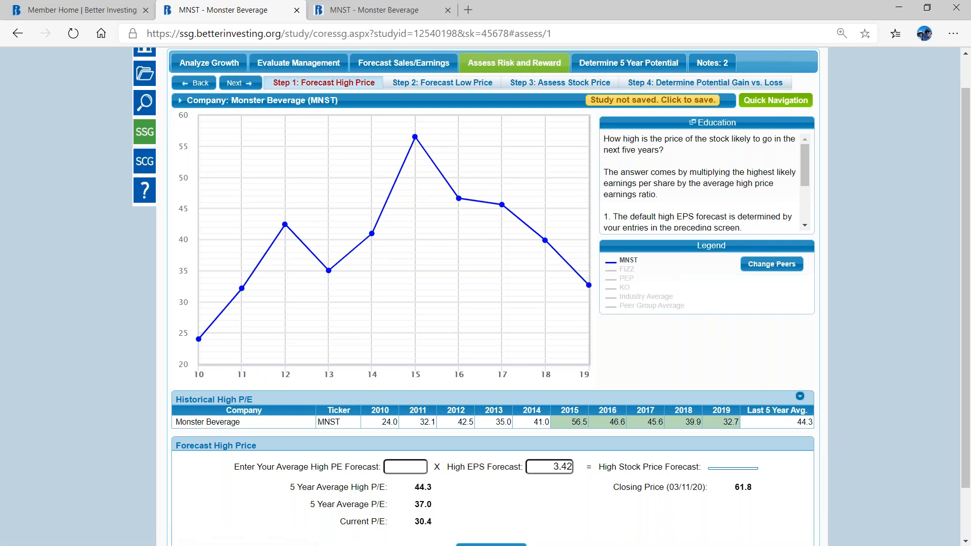
click(627, 314)
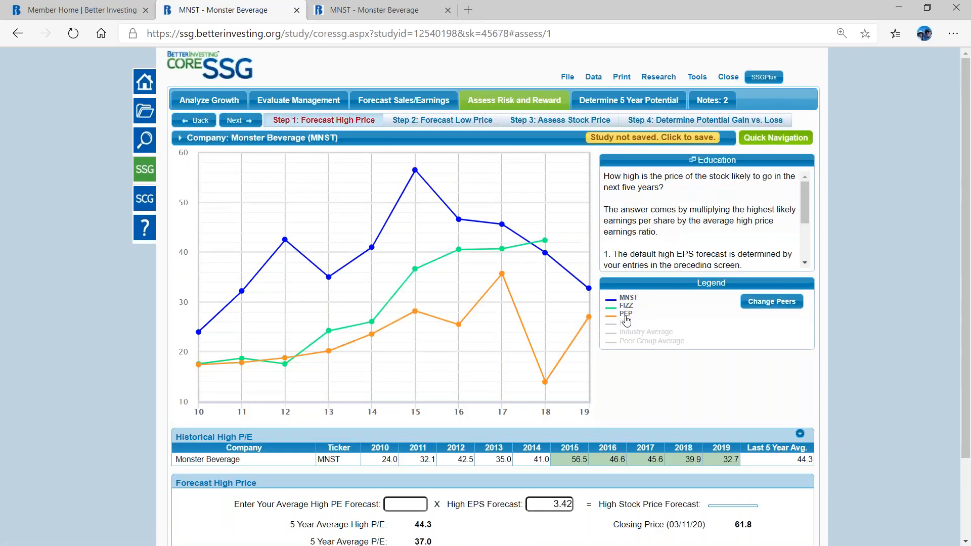
click(626, 324)
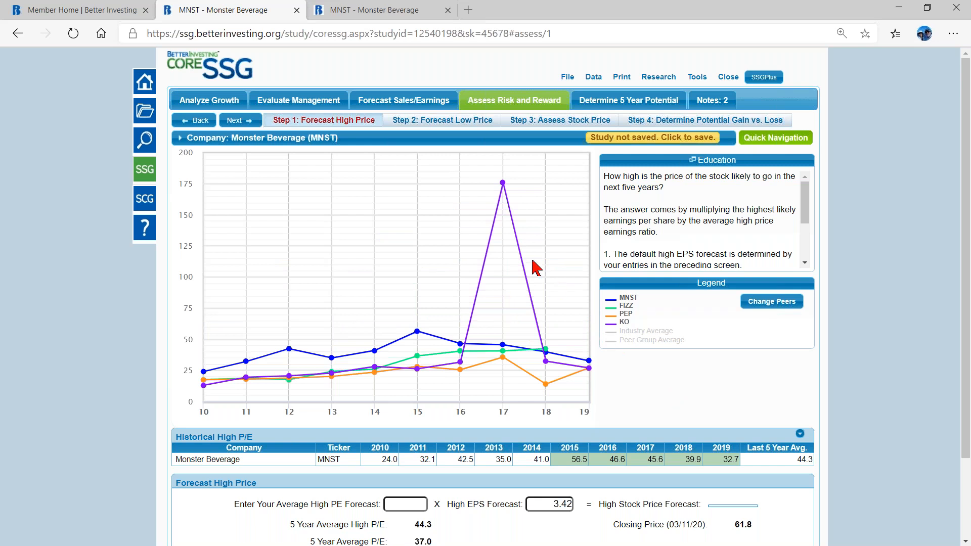
click(625, 324)
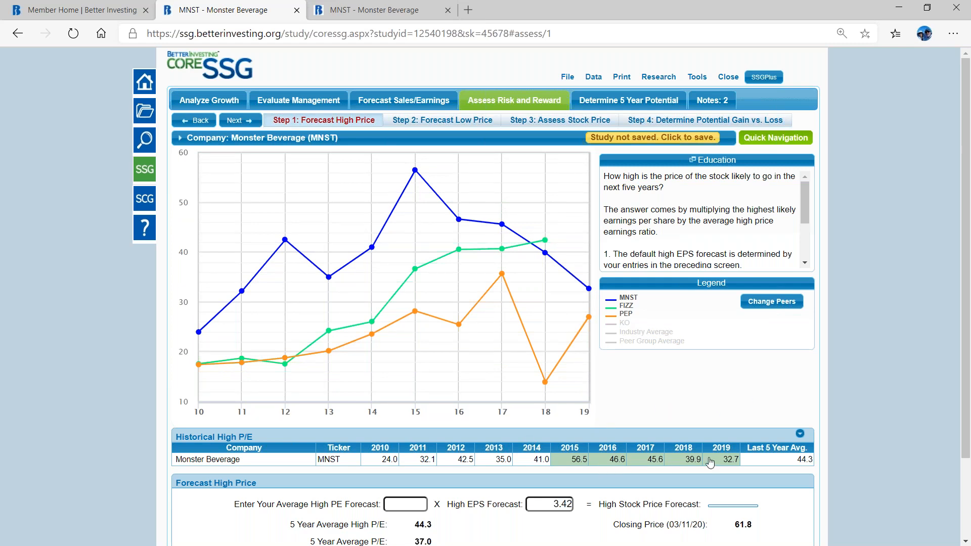
click(627, 314)
click(630, 309)
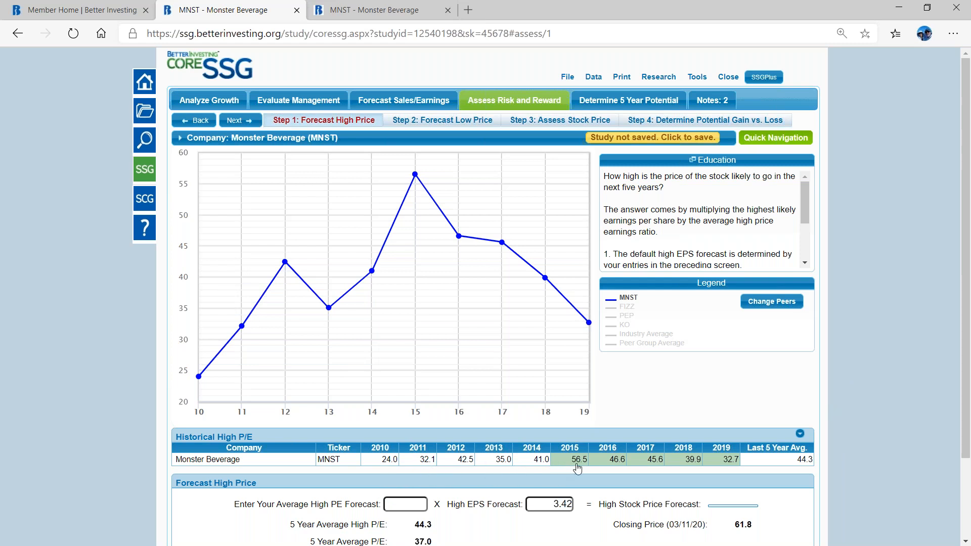
Exclude the 2015 outlier from Monster Beverage's historical high P/E average
mouse_move(408, 407)
mouse_move(442, 215)
click(572, 463)
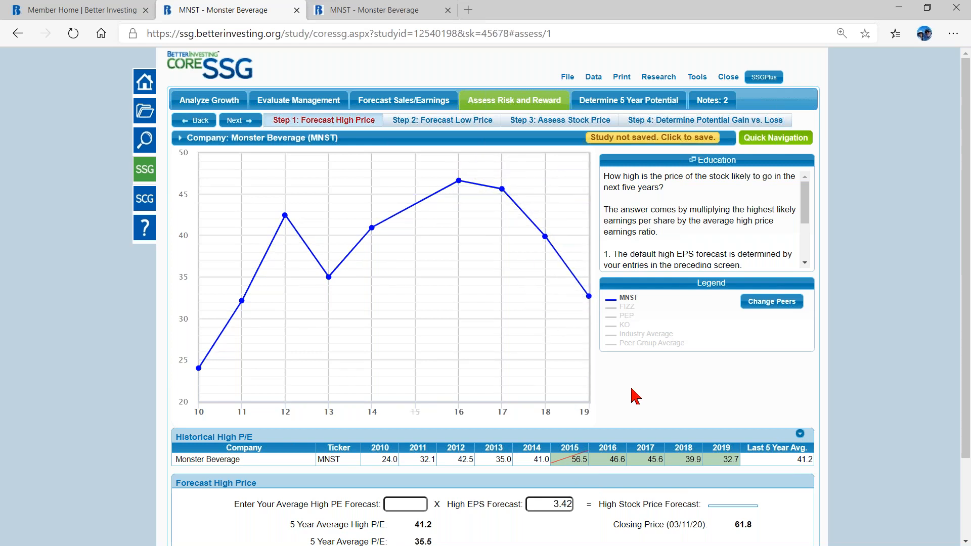
Set the average high P/E forecast to 30 with the default high EPS forecast of 3.42, and update the study
scroll(635, 396, down, 2)
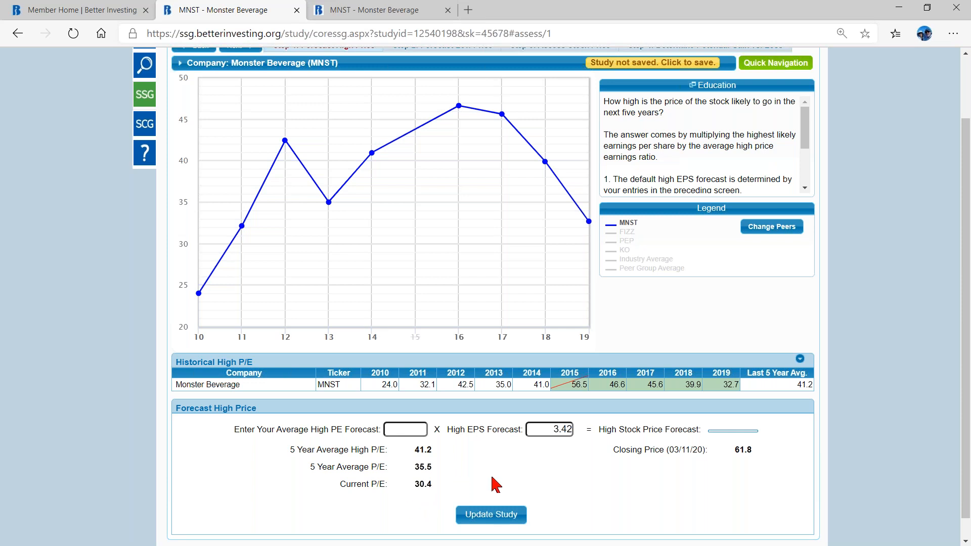
click(405, 434)
key(Tab)
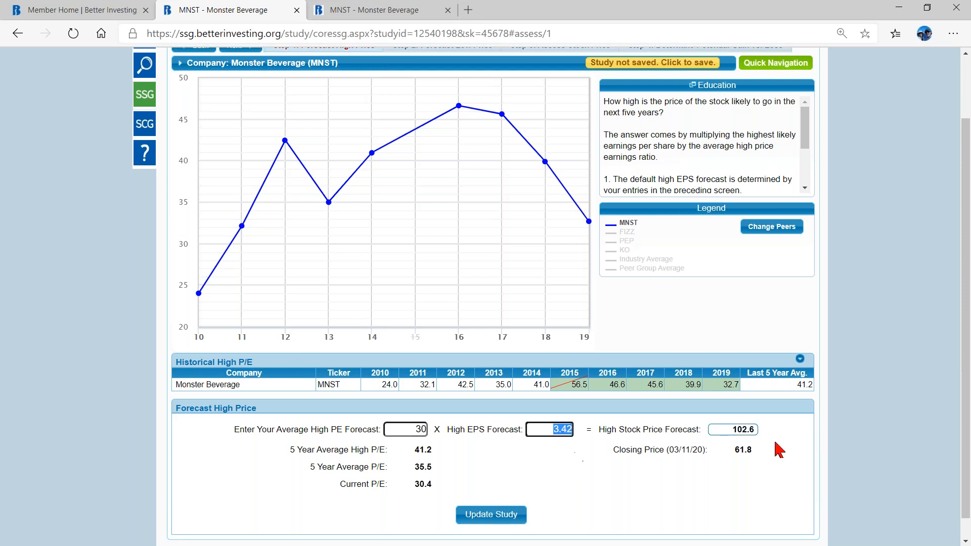
key(Tab)
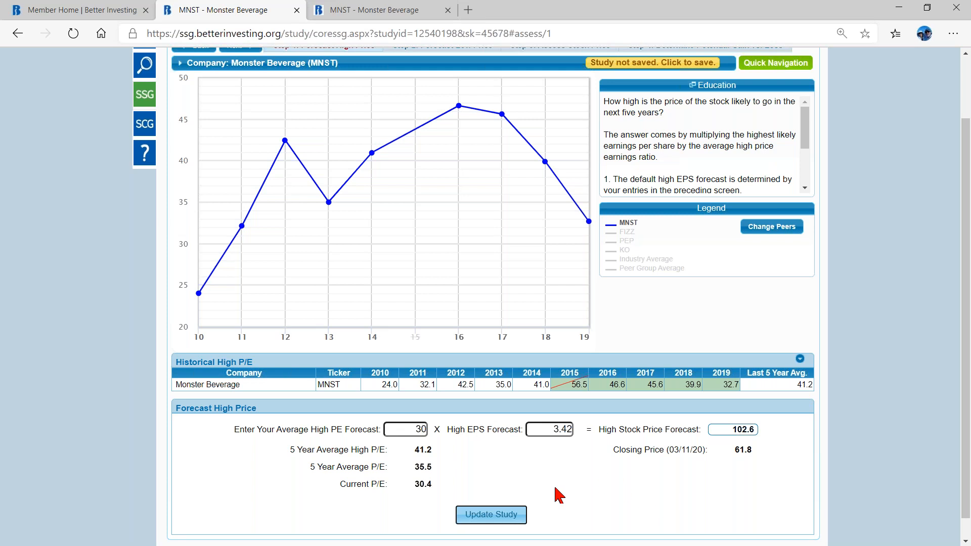
click(488, 520)
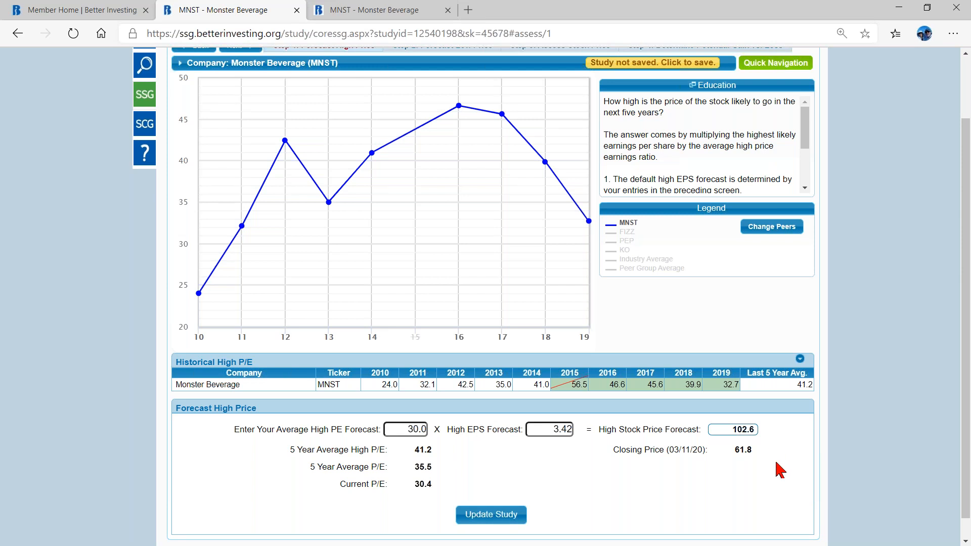
scroll(769, 445, up, 2)
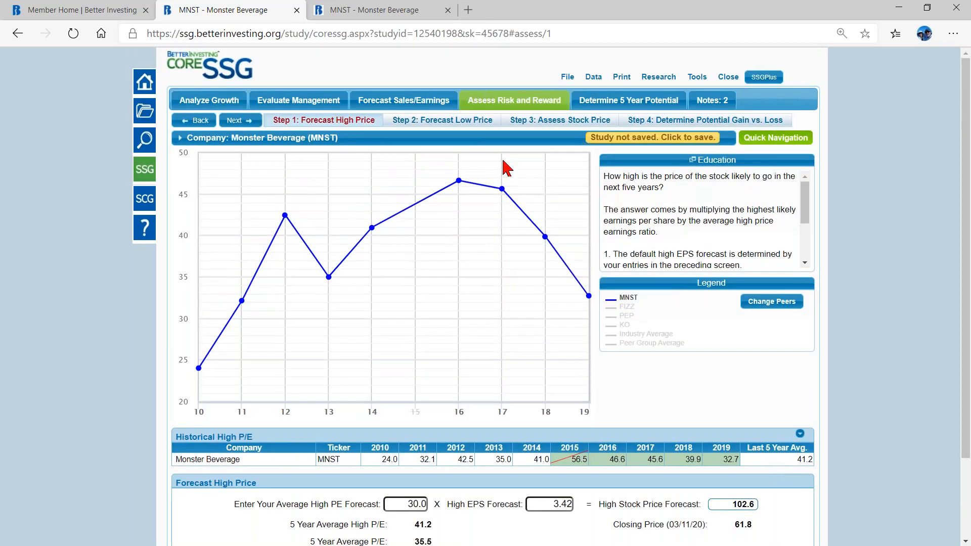
Open the Forecast Low Price step and exclude the 2015 outlier from the historical low P/E average
click(427, 121)
scroll(349, 238, down, 1)
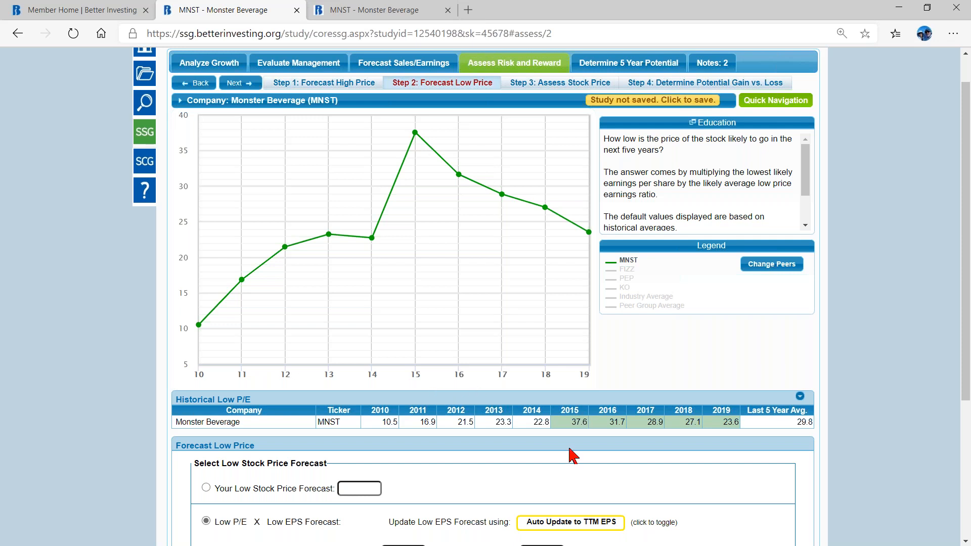
click(573, 426)
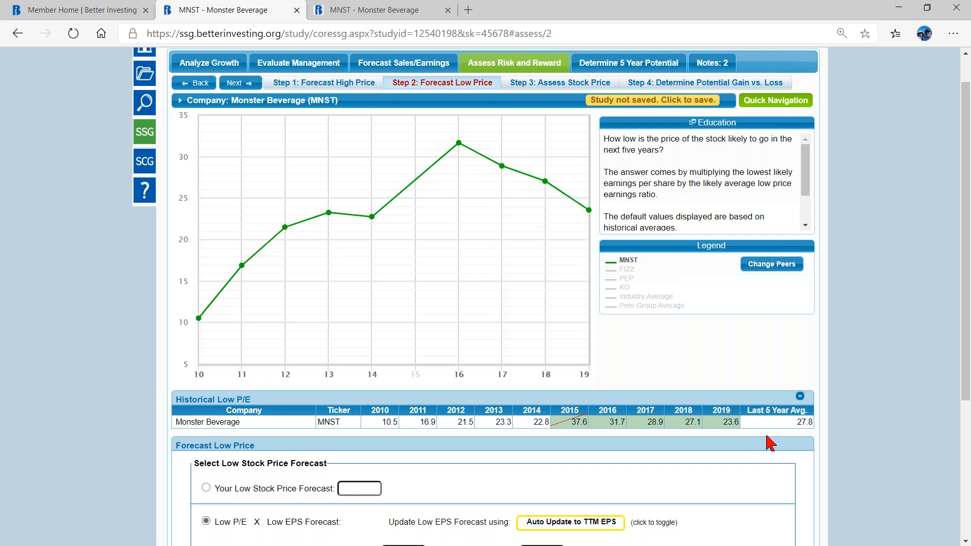
scroll(765, 432, down, 2)
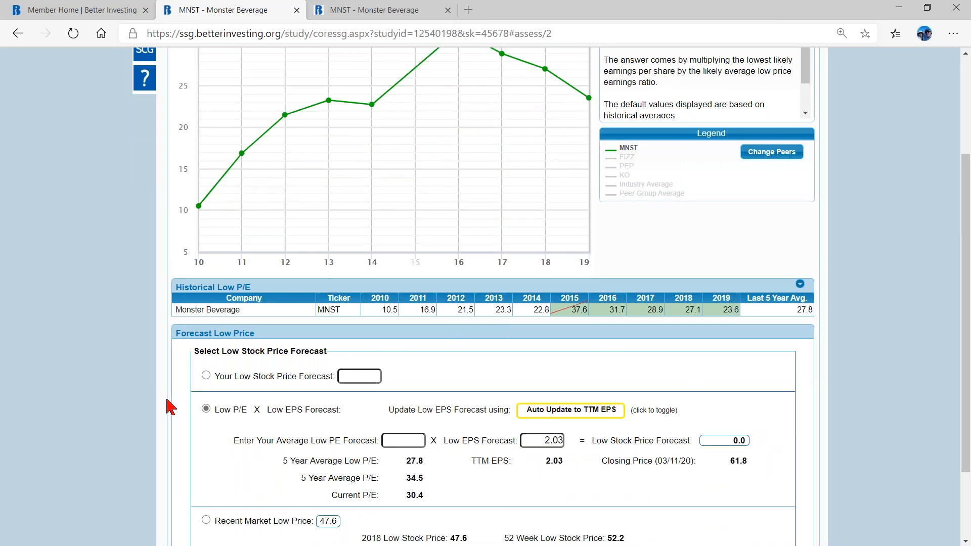
scroll(743, 407, up, 1)
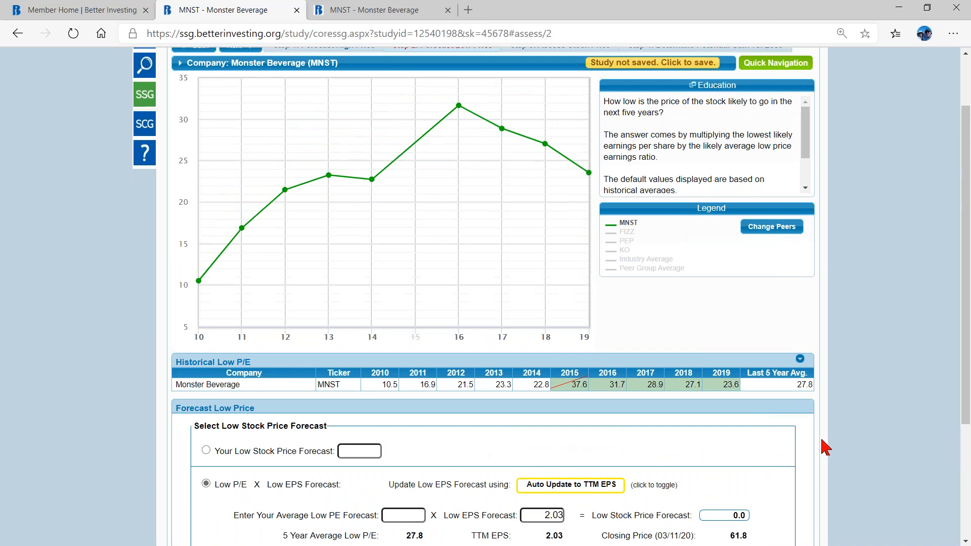
scroll(827, 475, down, 2)
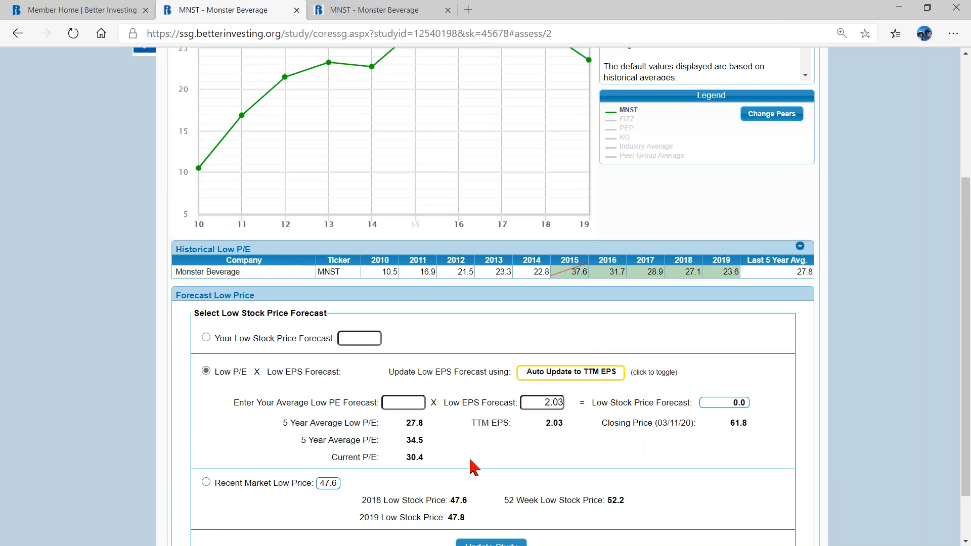
Set the average low P/E forecast to 22 under the Low P/E X Low EPS Forecast option
click(412, 401)
click(419, 400)
text(22)
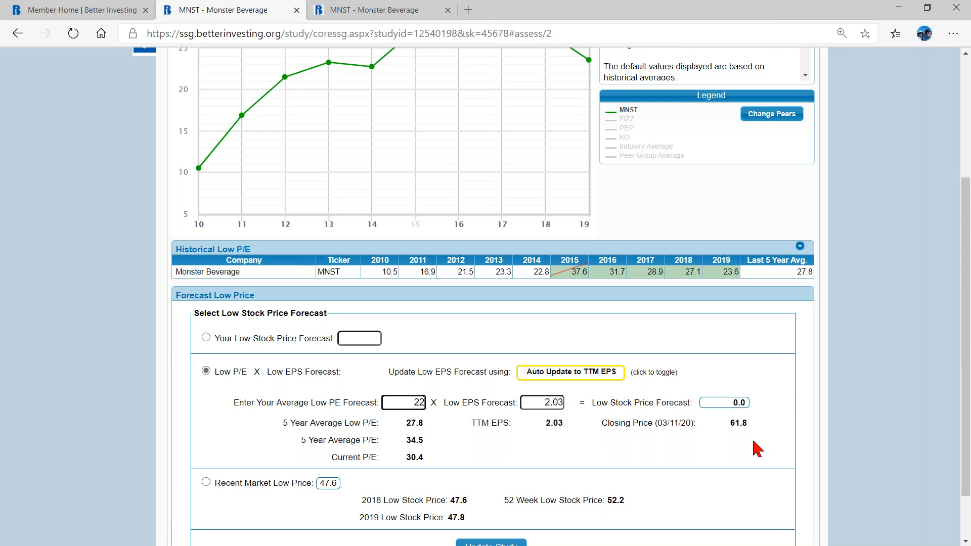
Try the Manual Update mode for the low EPS forecast, and switch back to Auto Update to TTM EPS
click(571, 374)
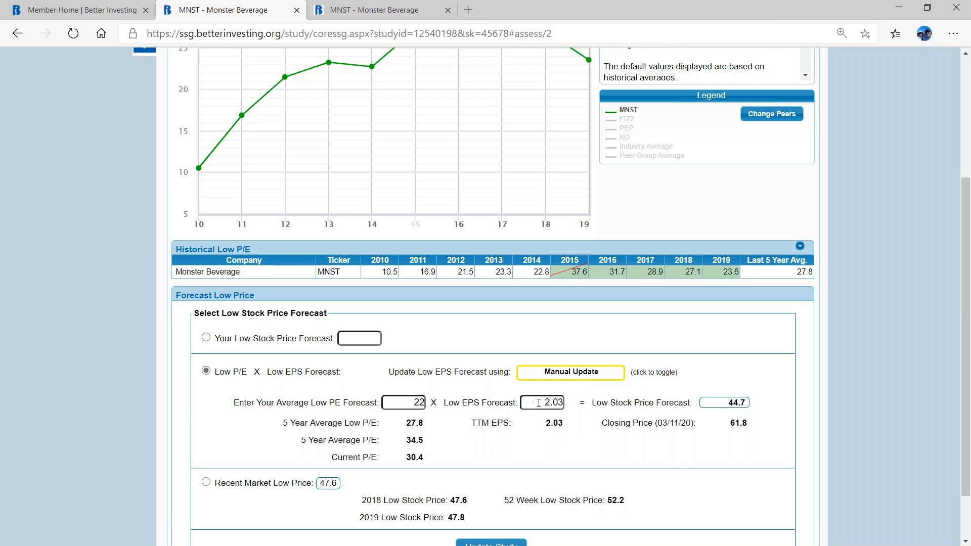
drag(539, 403, 564, 402)
click(598, 434)
click(536, 375)
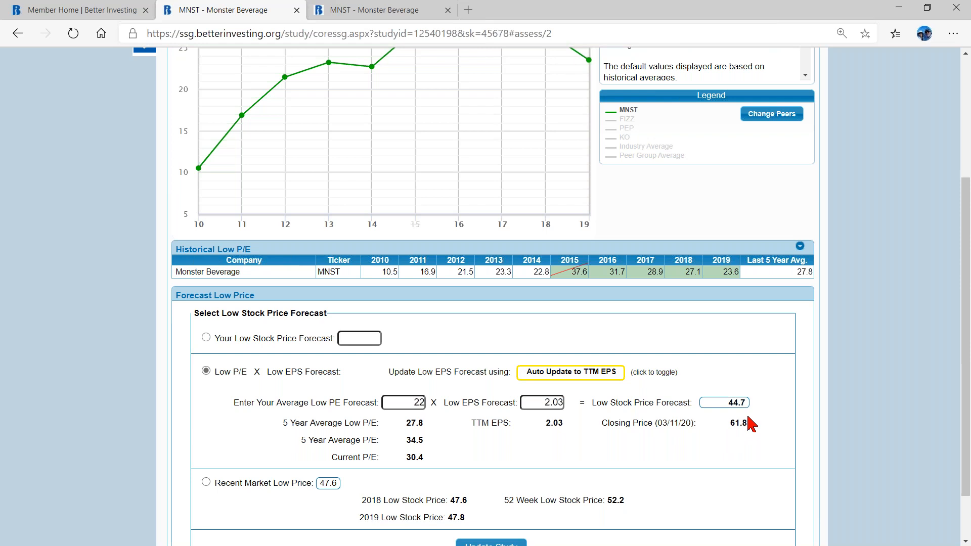
Update the study with the low stock price forecast based on low P/E times low EPS
scroll(751, 424, down, 1)
scroll(751, 424, down, 1)
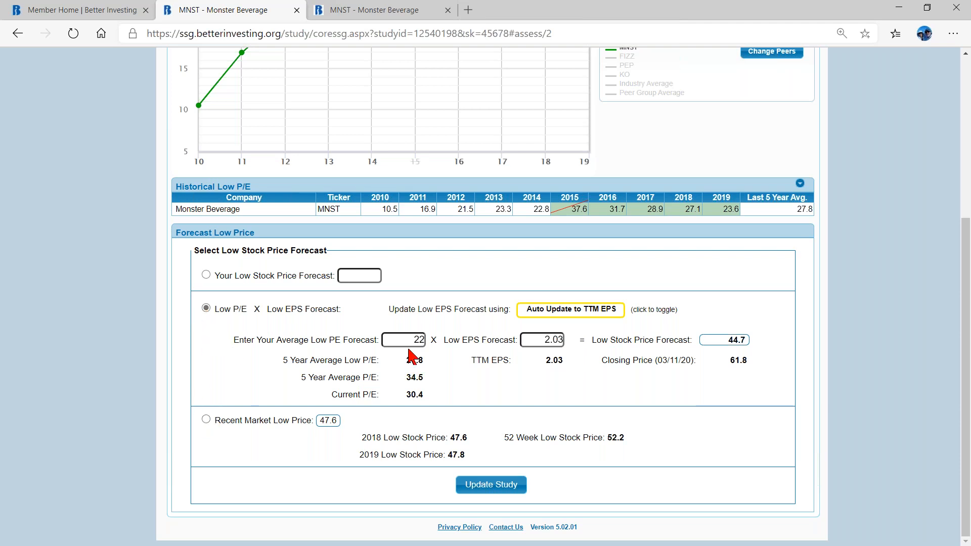
click(501, 488)
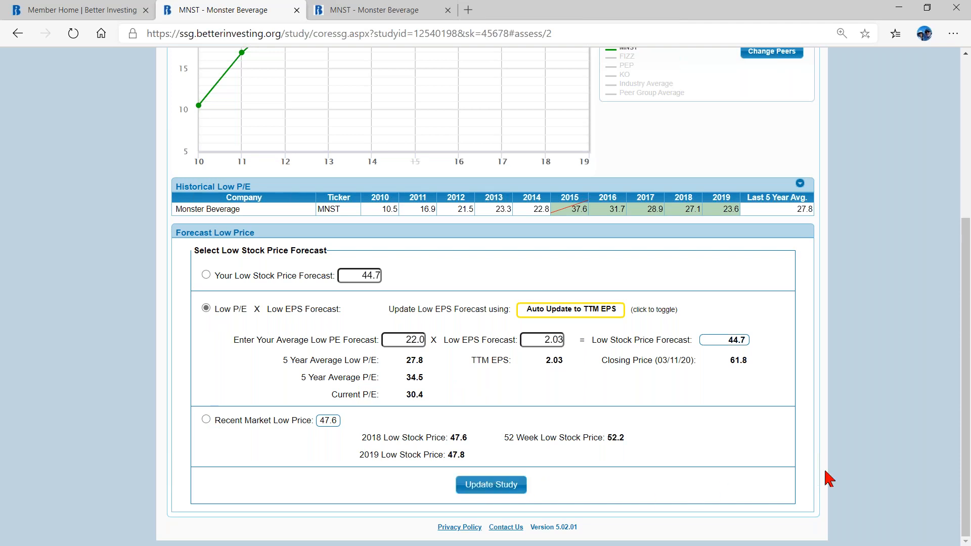
Open the Assess Stock Price step and examine the 25%-50%-25% zoning and the calculation of the sell, hold and buy ranges
scroll(882, 469, up, 5)
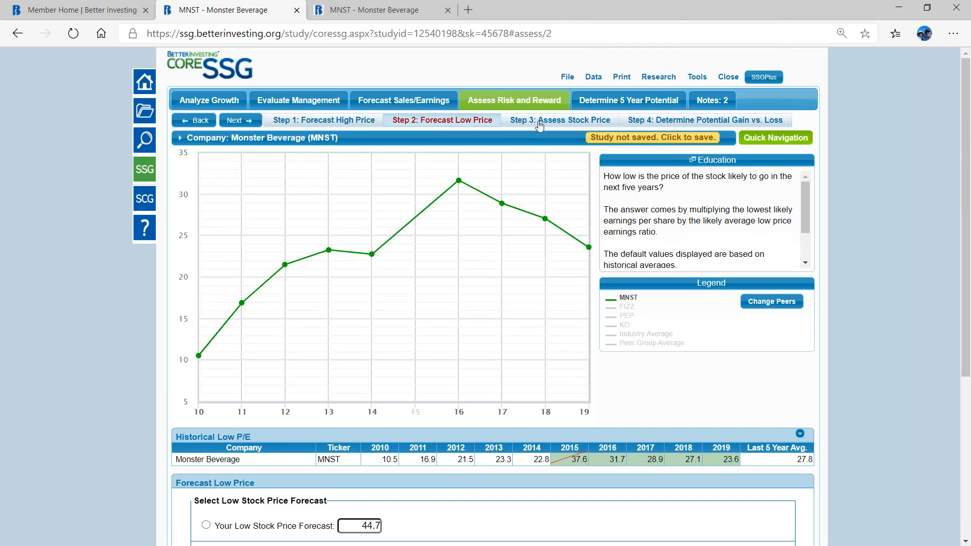
click(539, 125)
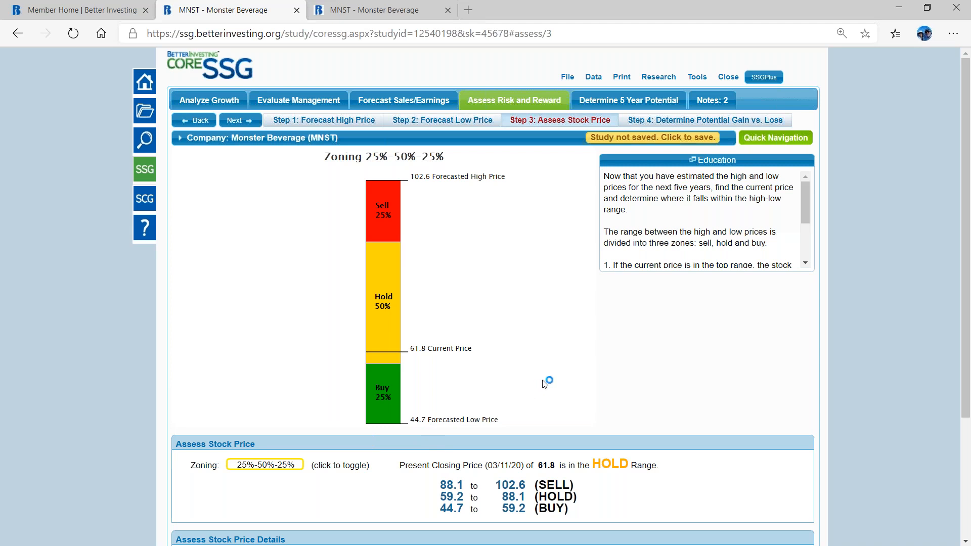
scroll(544, 389, down, 2)
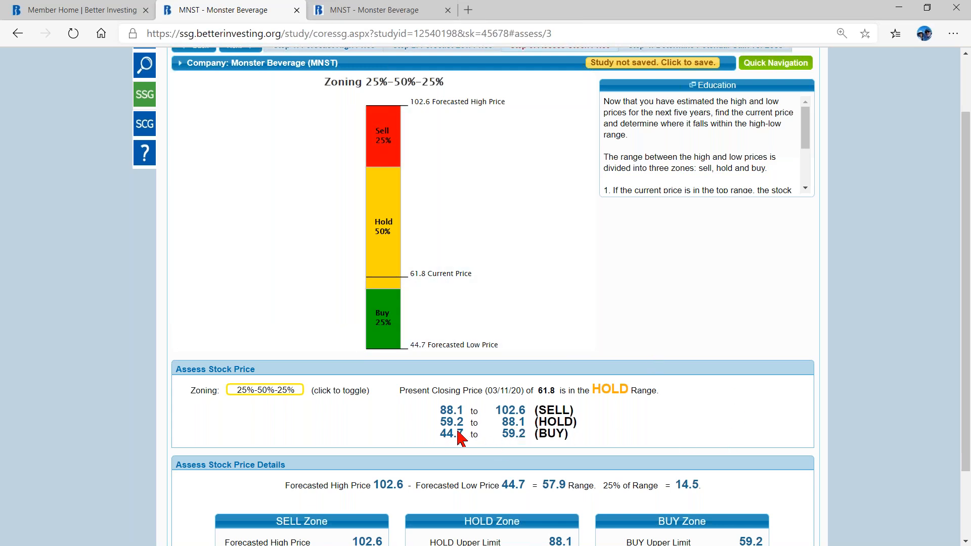
scroll(570, 433, down, 1)
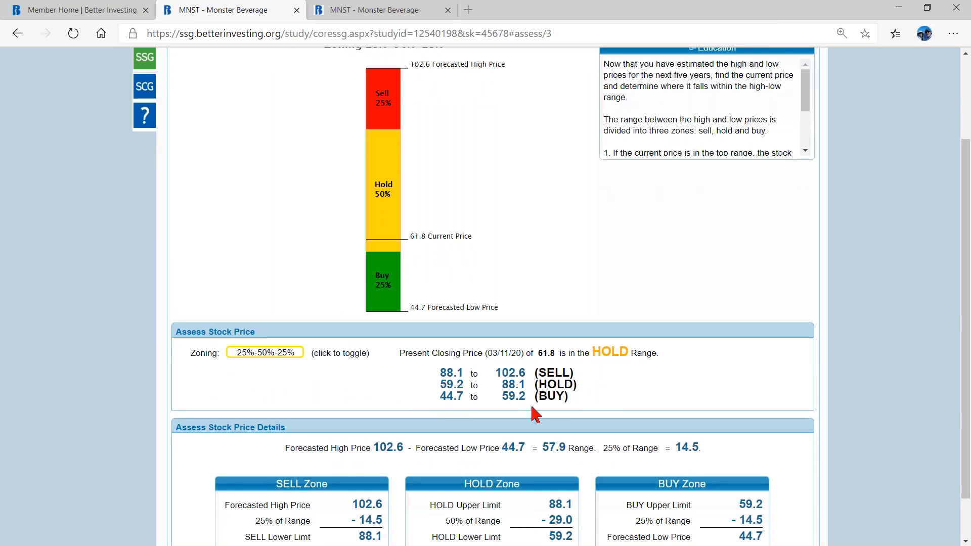
scroll(553, 423, down, 1)
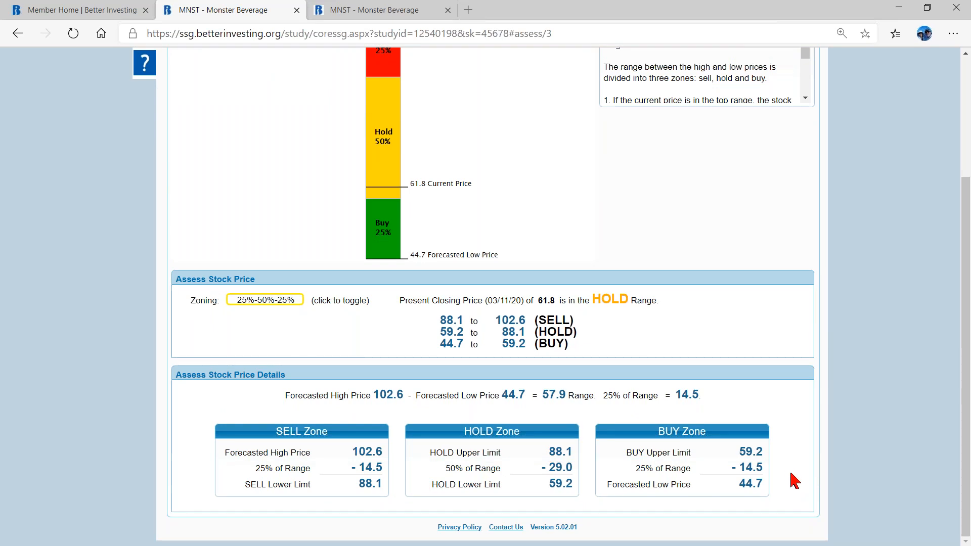
scroll(796, 481, up, 1)
scroll(797, 481, up, 3)
scroll(796, 480, down, 4)
scroll(796, 480, up, 2)
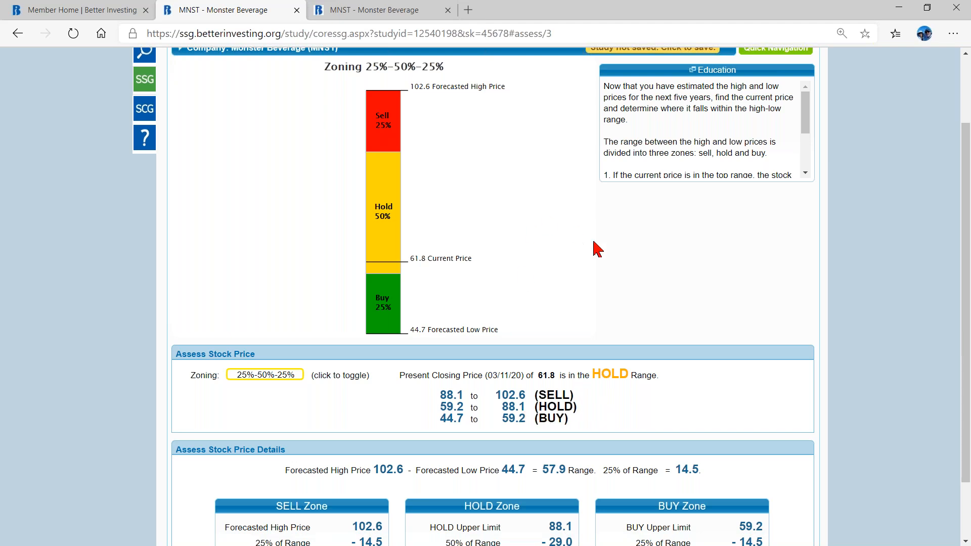
scroll(602, 260, down, 2)
scroll(603, 260, up, 4)
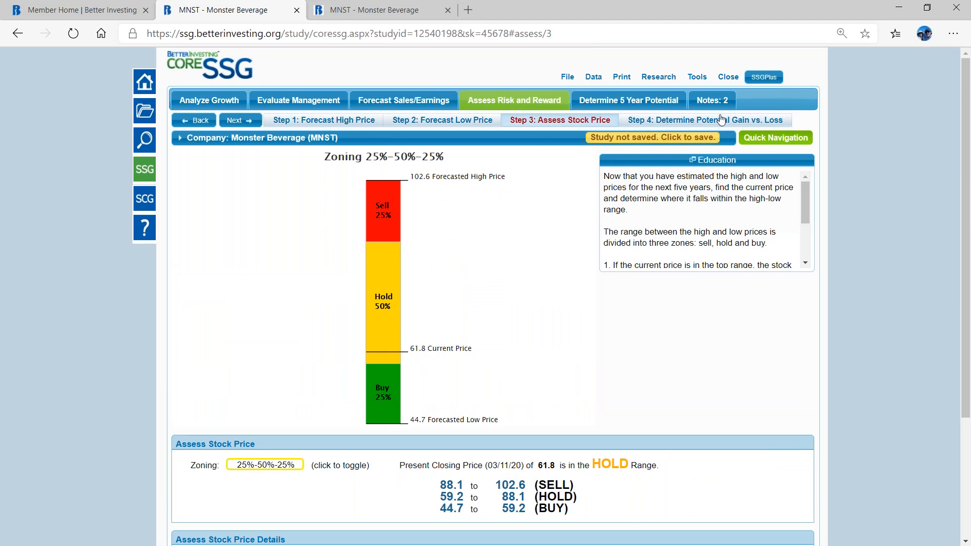
Open the Determine Potential Gain vs. Loss step and examine how the upside-downside ratio is calculated
click(712, 122)
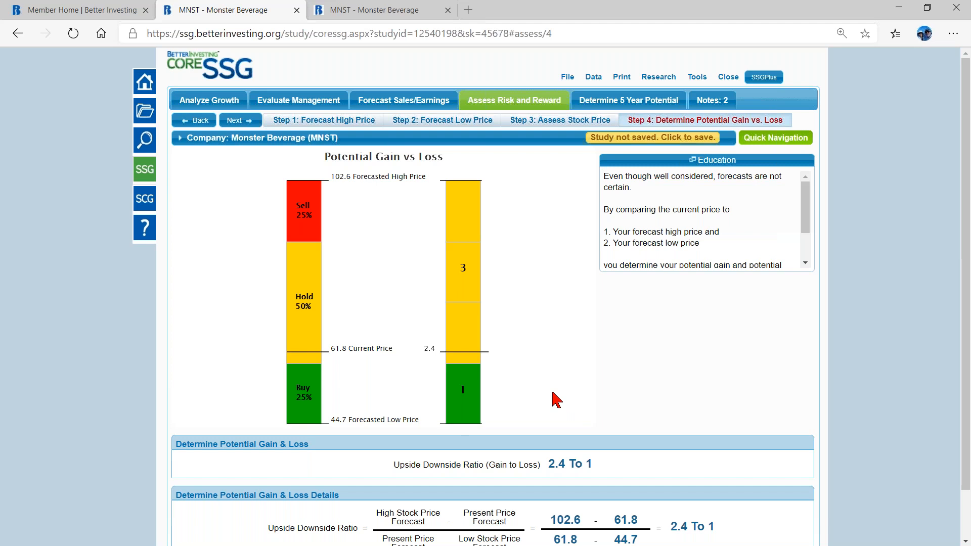
scroll(553, 393, down, 3)
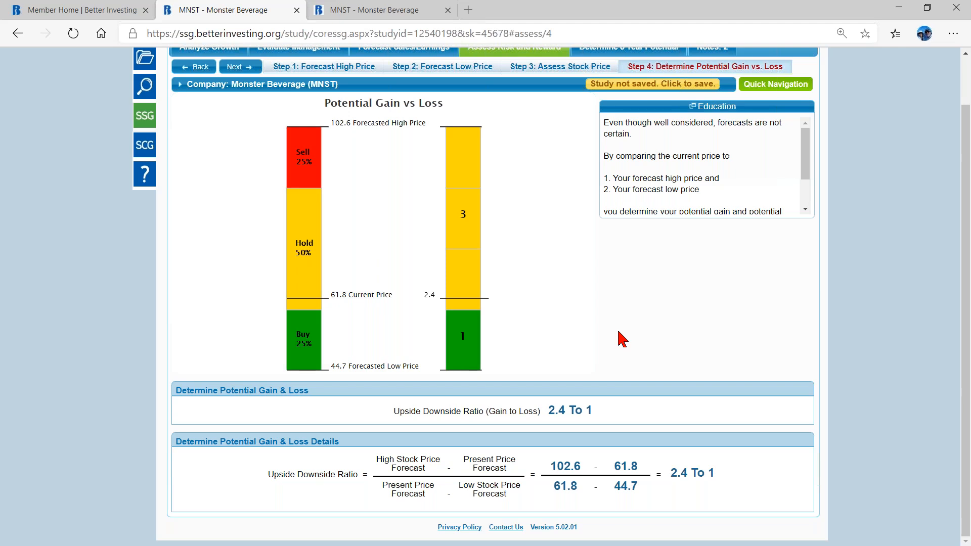
scroll(637, 349, up, 1)
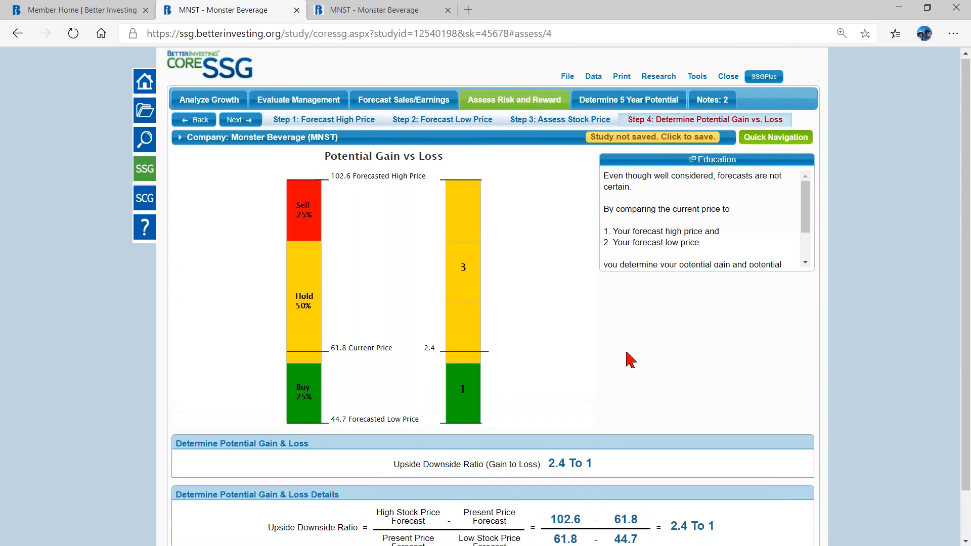
scroll(632, 393, down, 1)
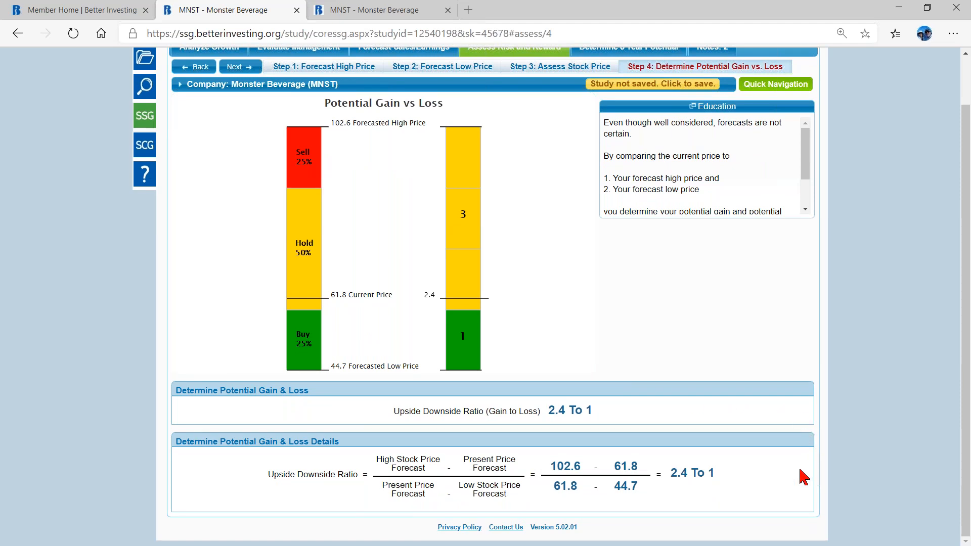
scroll(799, 473, up, 1)
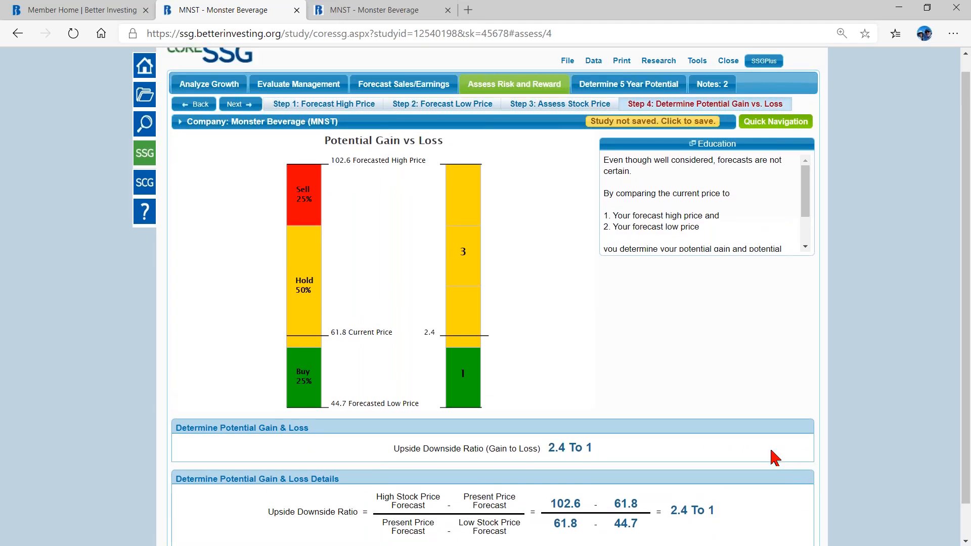
scroll(568, 337, up, 1)
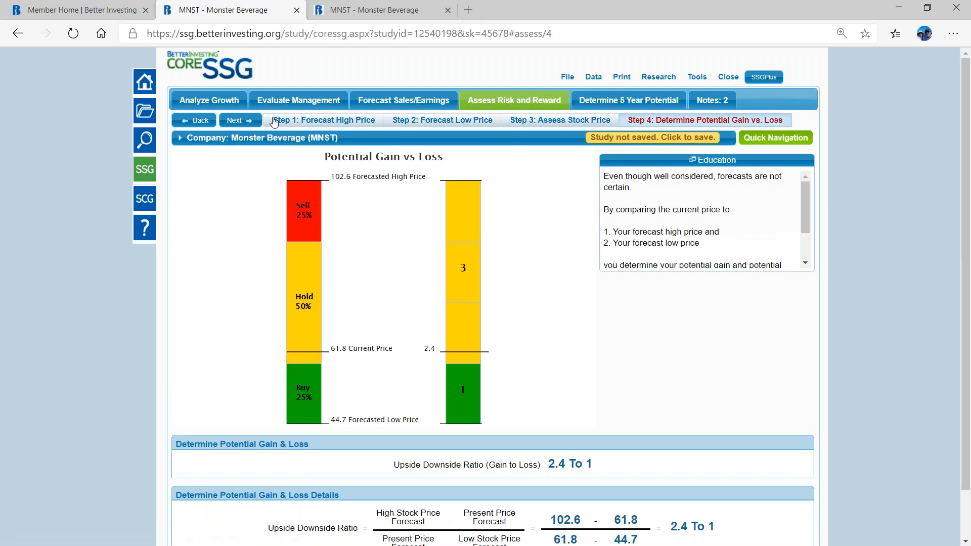
Expand the table in Determine 5 Year Potential and examine the payout history and the compound total return
click(615, 104)
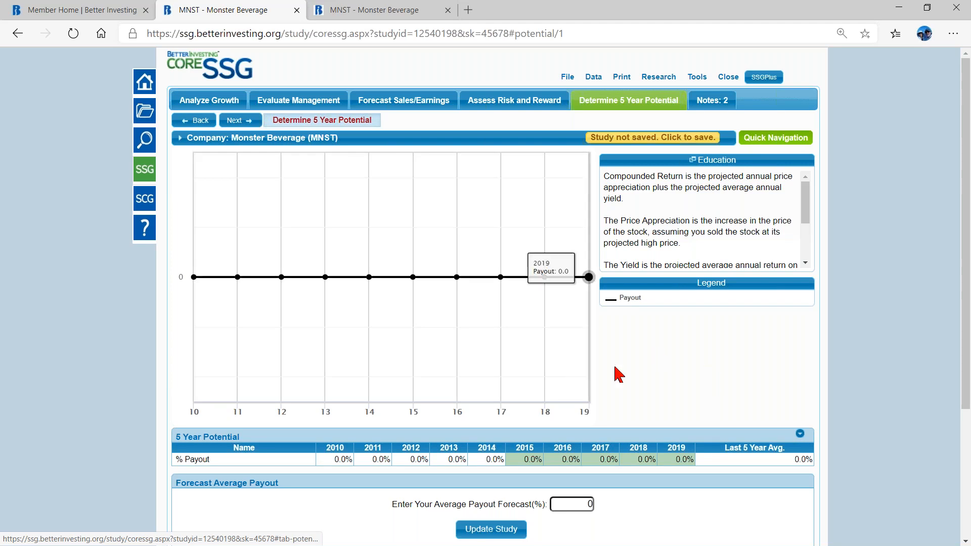
scroll(717, 395, down, 1)
scroll(716, 395, up, 1)
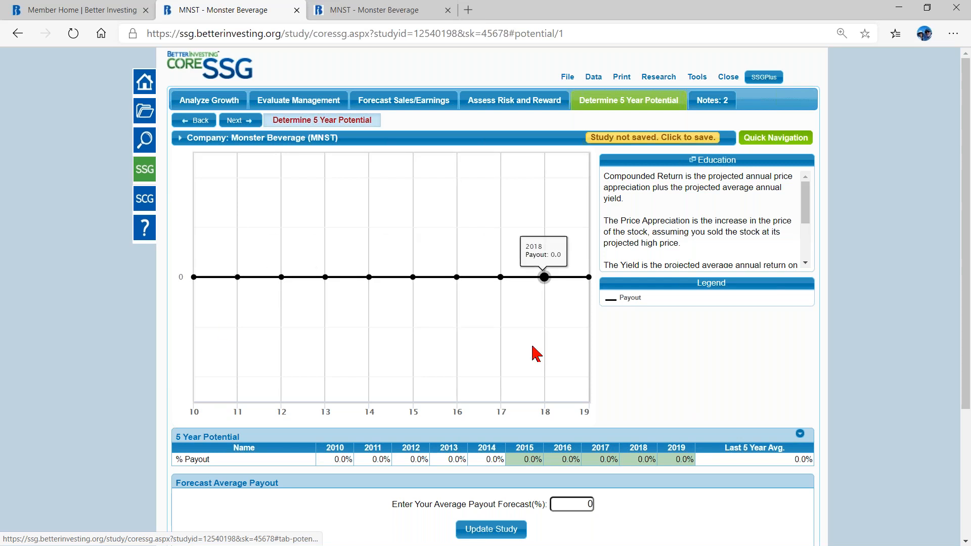
click(799, 433)
scroll(706, 351, down, 2)
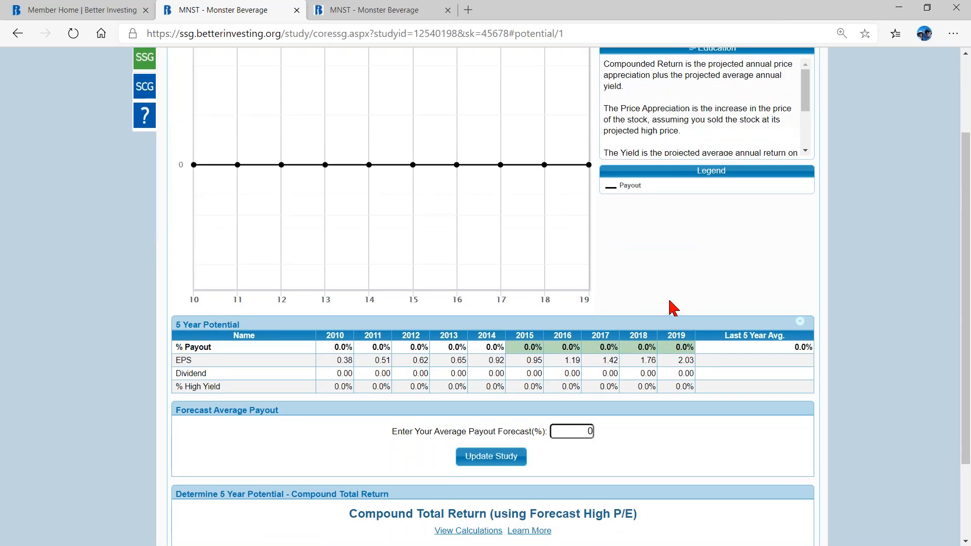
scroll(672, 308, up, 1)
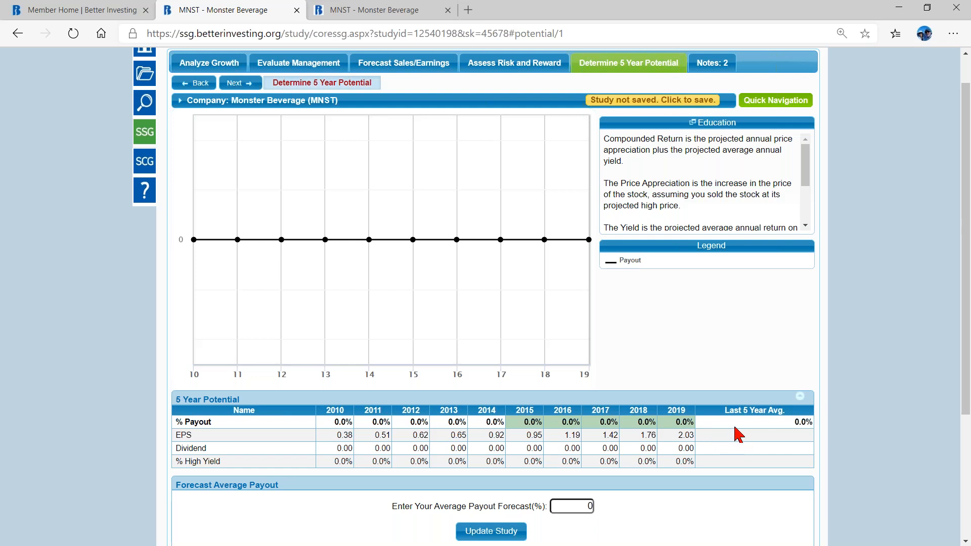
scroll(839, 445, down, 2)
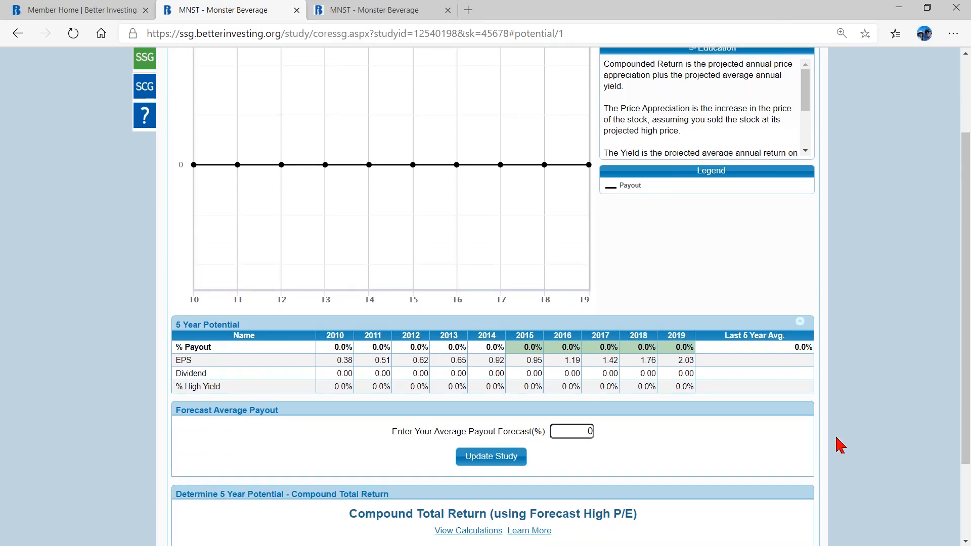
scroll(840, 448, down, 1)
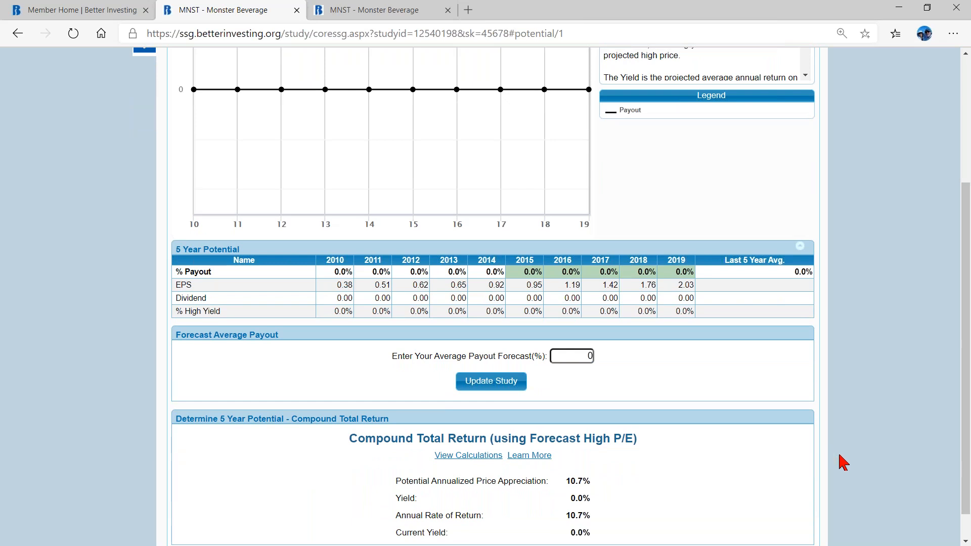
Open the saved Comcast study CMCSA 3/9/20 in place of the second Monster Beverage study and go to its Determine 5 Year Potential section
scroll(842, 461, down, 1)
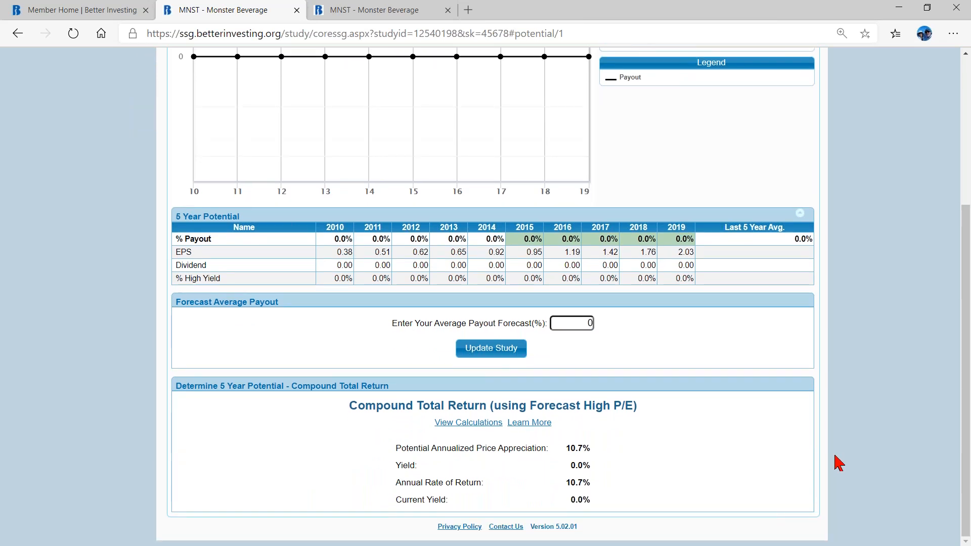
scroll(837, 458, up, 6)
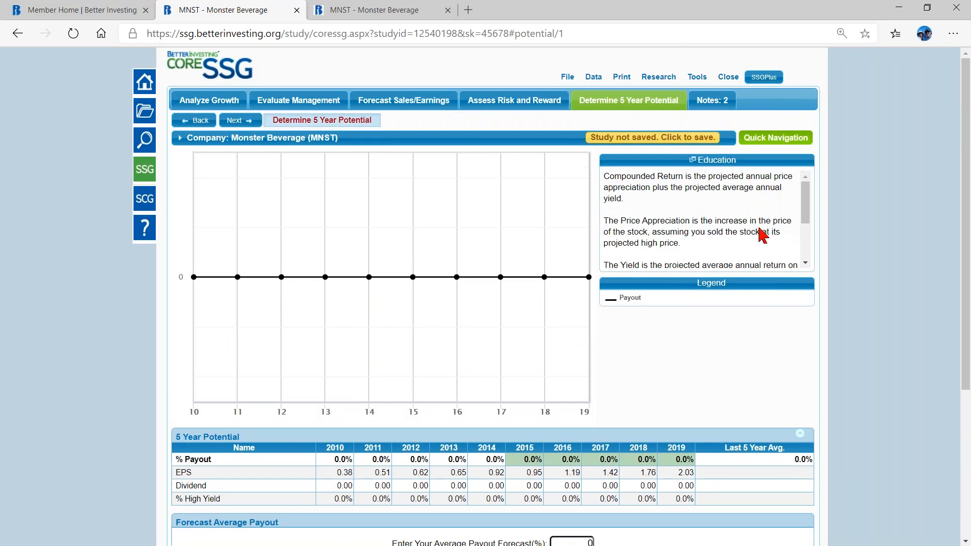
click(377, 15)
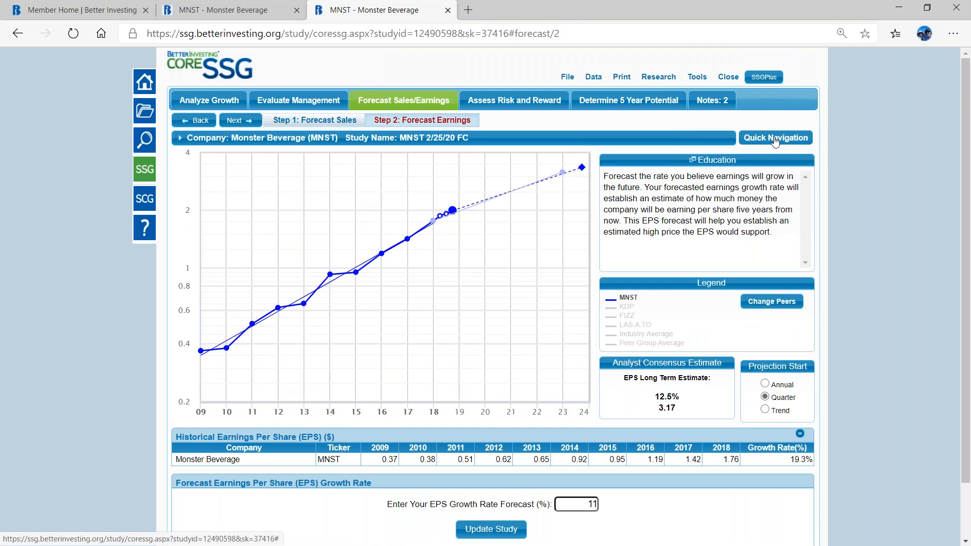
click(775, 138)
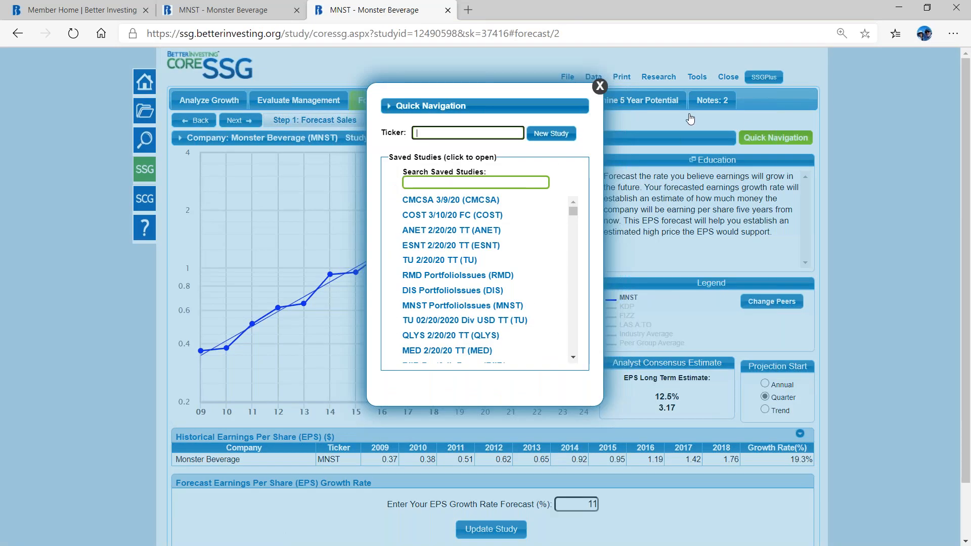
click(430, 204)
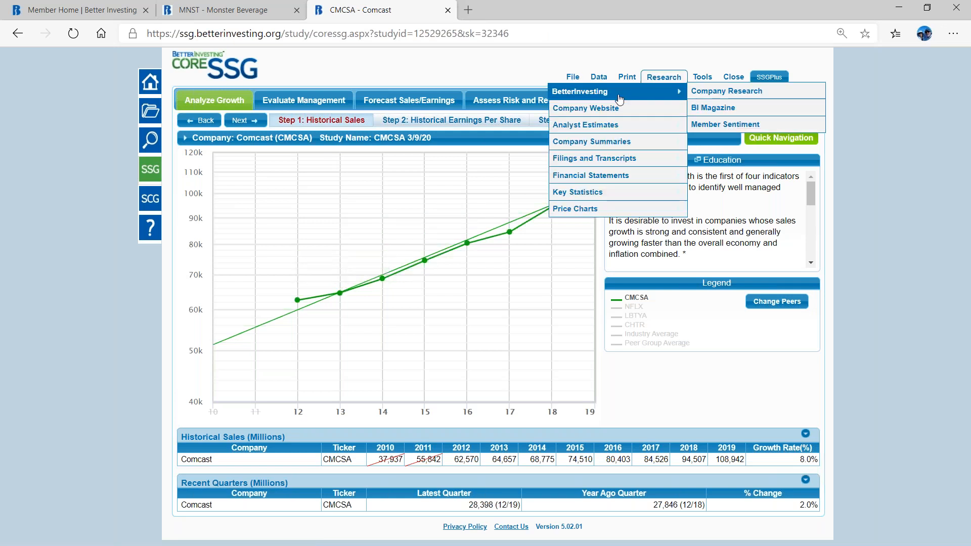
click(634, 100)
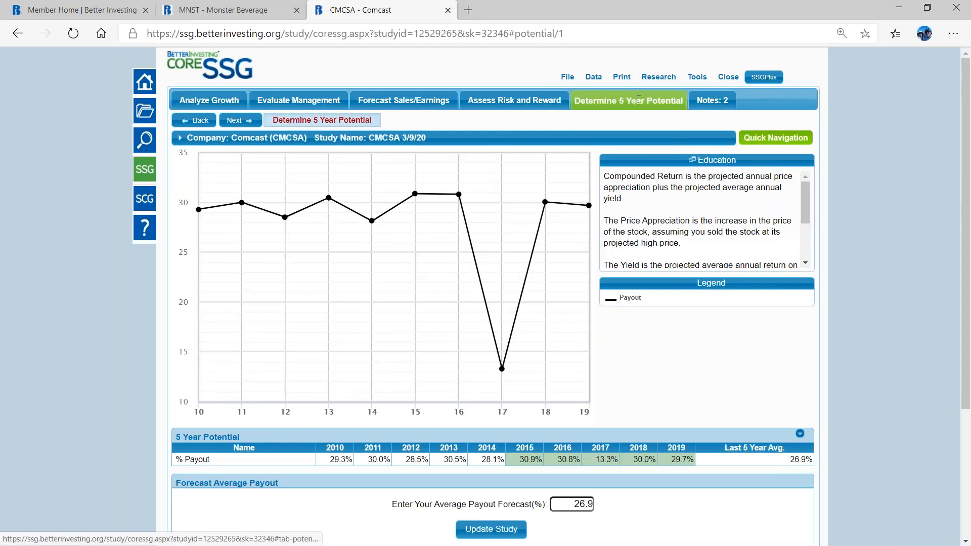
scroll(887, 360, down, 3)
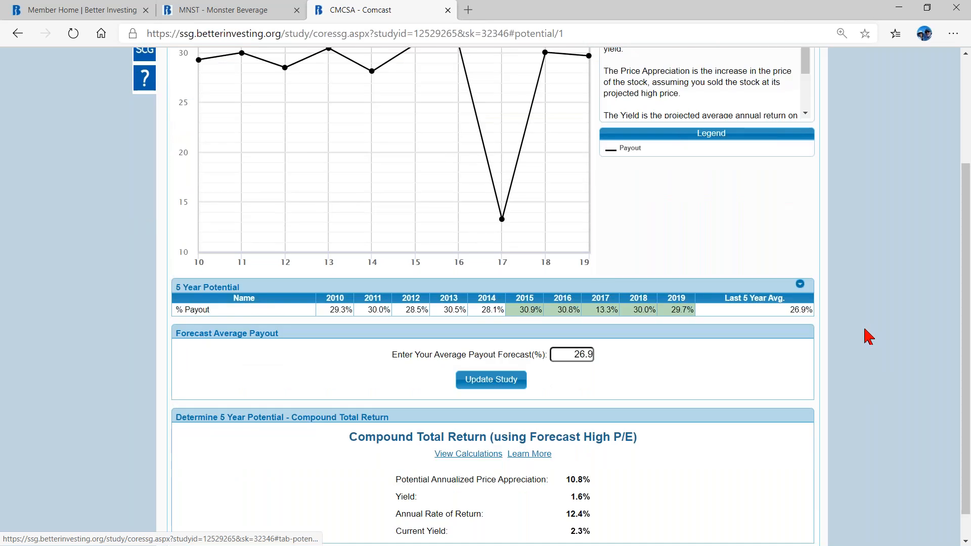
Expand Comcast's 5 Year Potential table and exclude the 2017 payout as an outlier
click(800, 284)
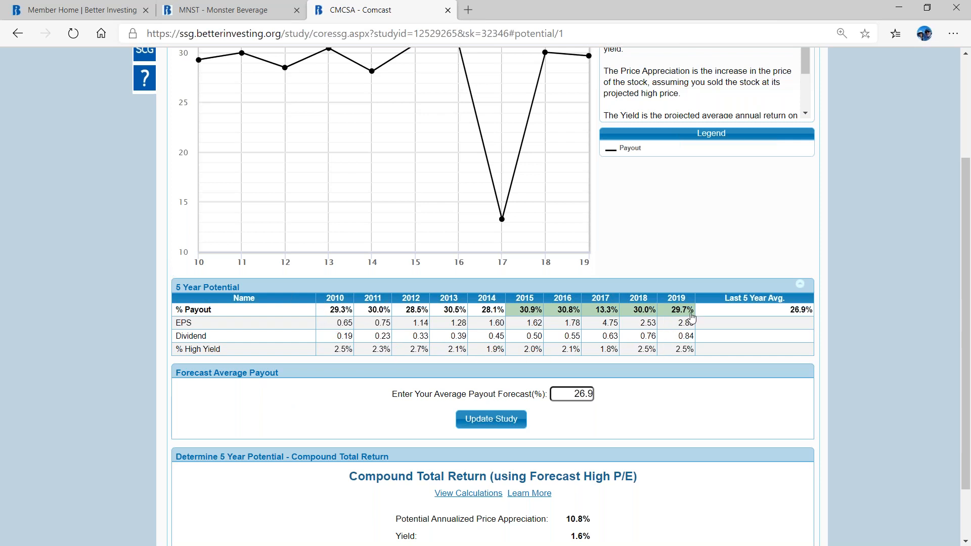
scroll(688, 272, up, 2)
mouse_move(516, 353)
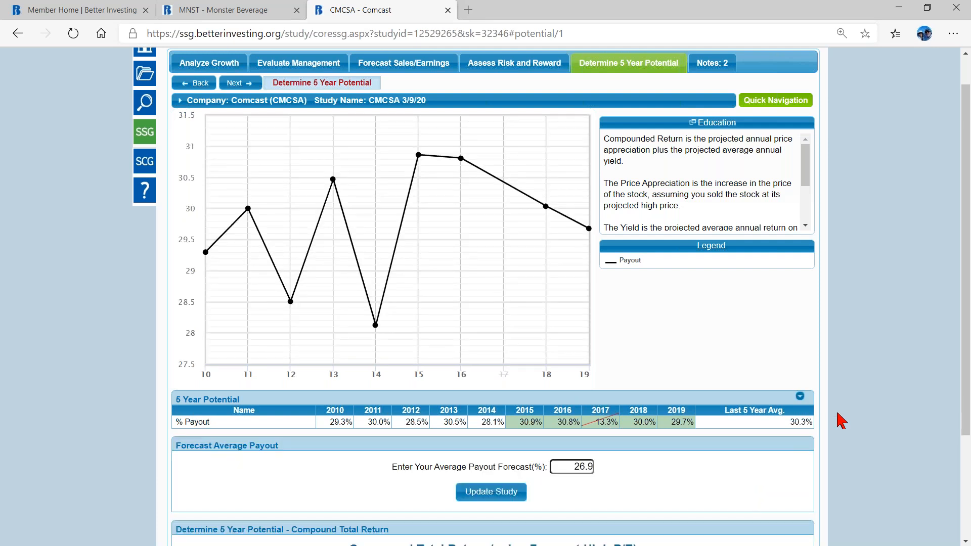
click(800, 396)
scroll(785, 432, down, 2)
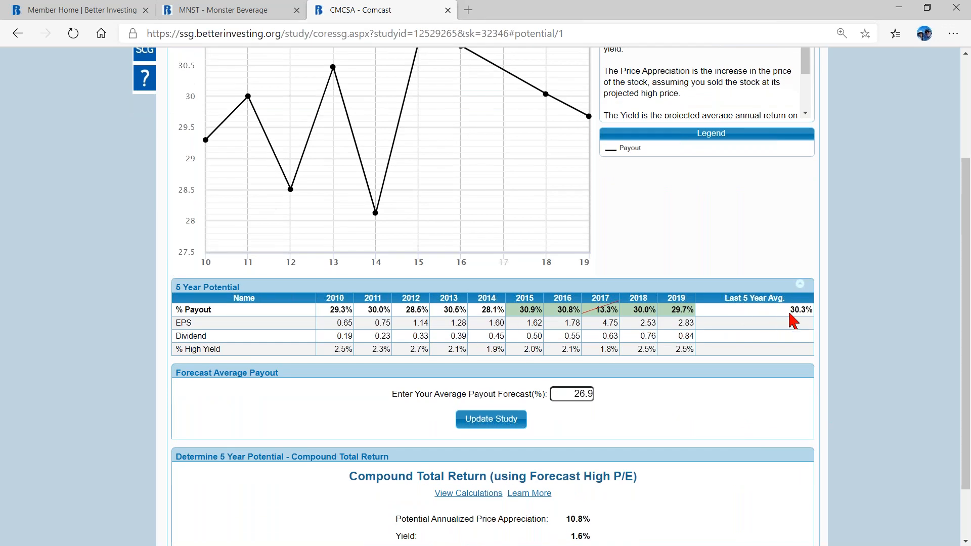
Set Comcast's average payout forecast to 35% and update the study to recalculate its compound total return
scroll(771, 361, down, 2)
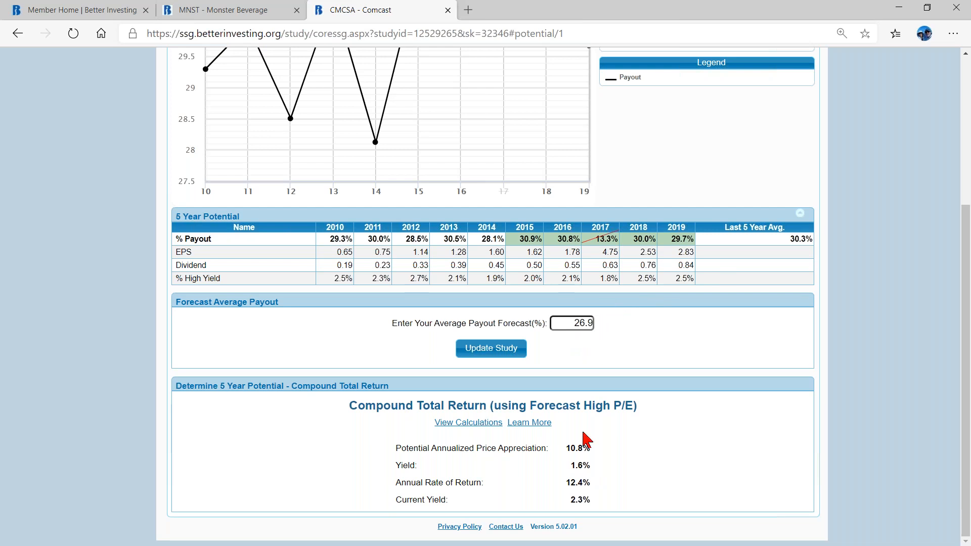
click(562, 323)
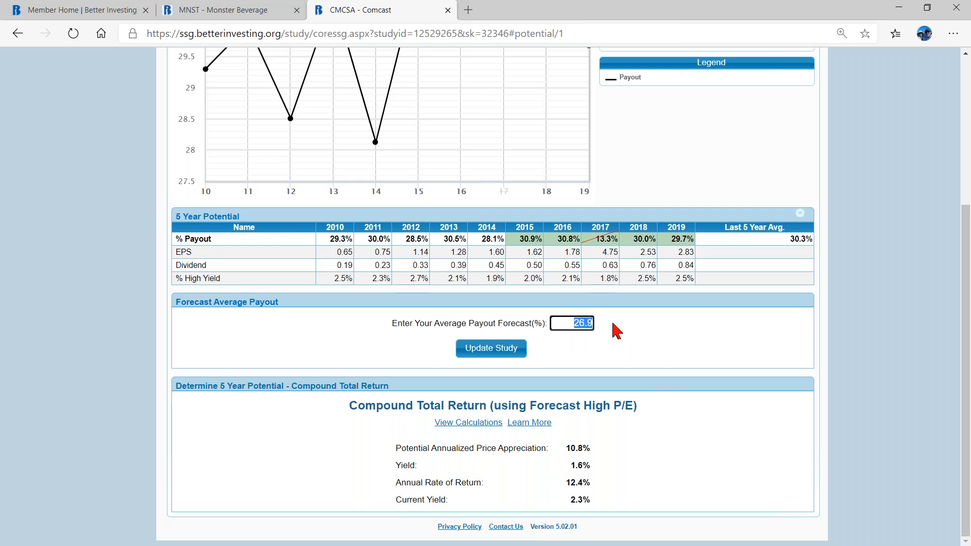
text(35)
click(475, 351)
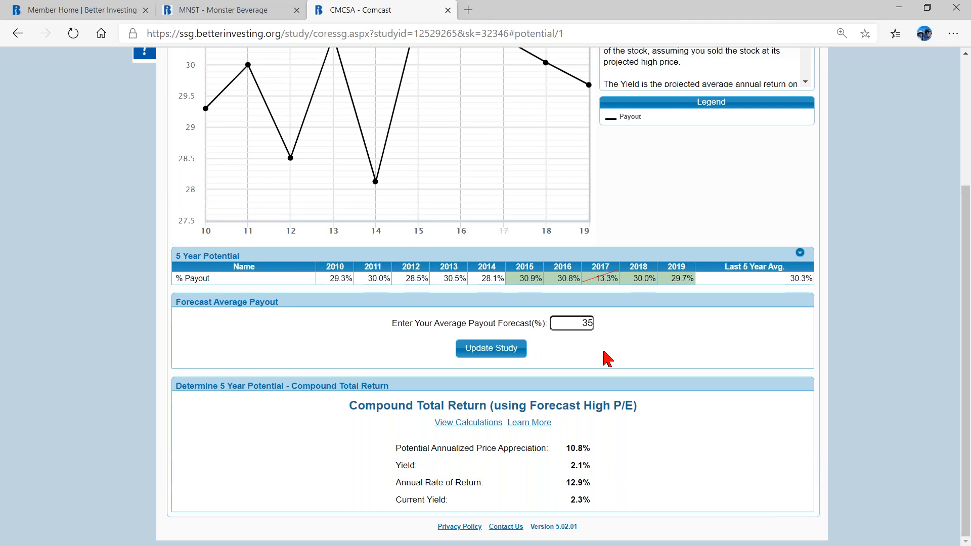
scroll(618, 365, up, 1)
scroll(631, 395, down, 1)
scroll(655, 464, up, 4)
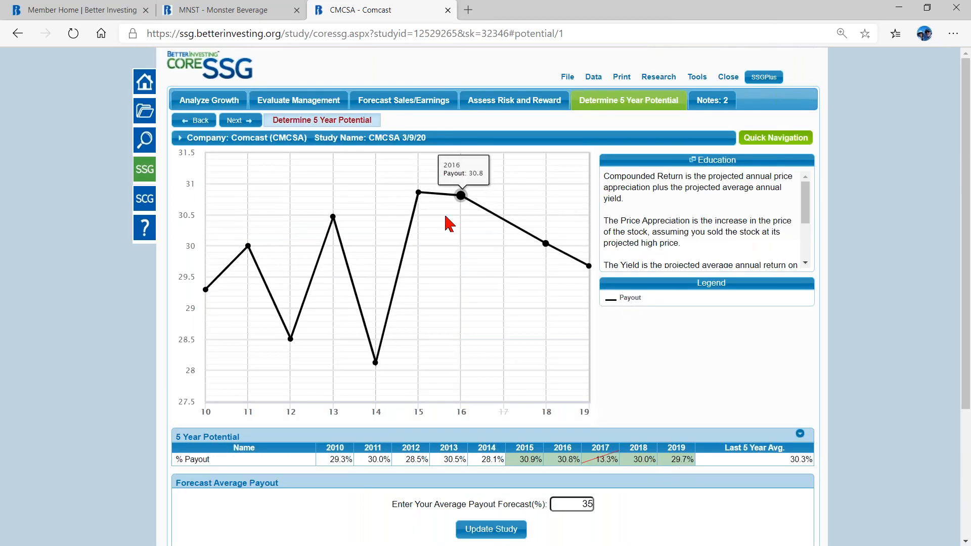
Return to the Monster Beverage study and review its payout history and compound total return
click(246, 9)
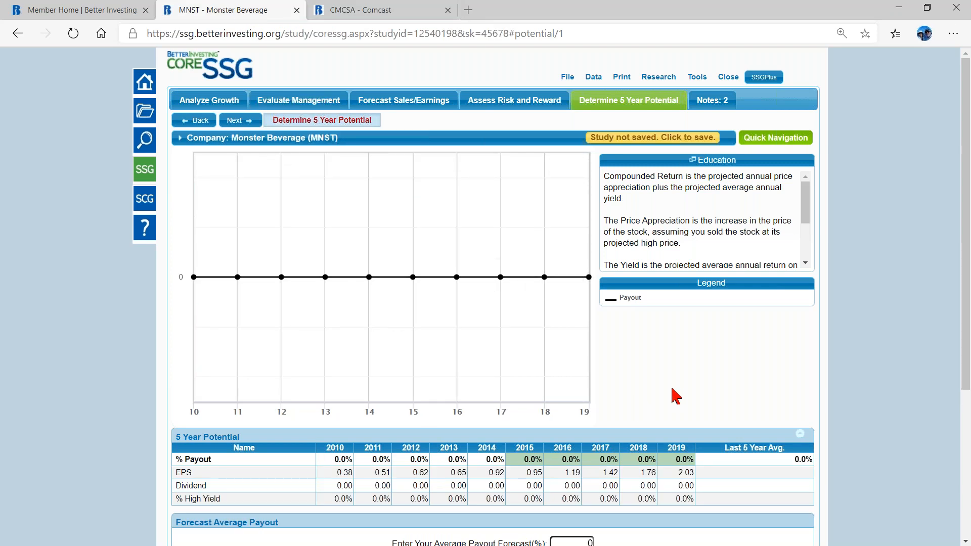
scroll(676, 396, down, 2)
scroll(731, 475, down, 1)
scroll(731, 477, down, 2)
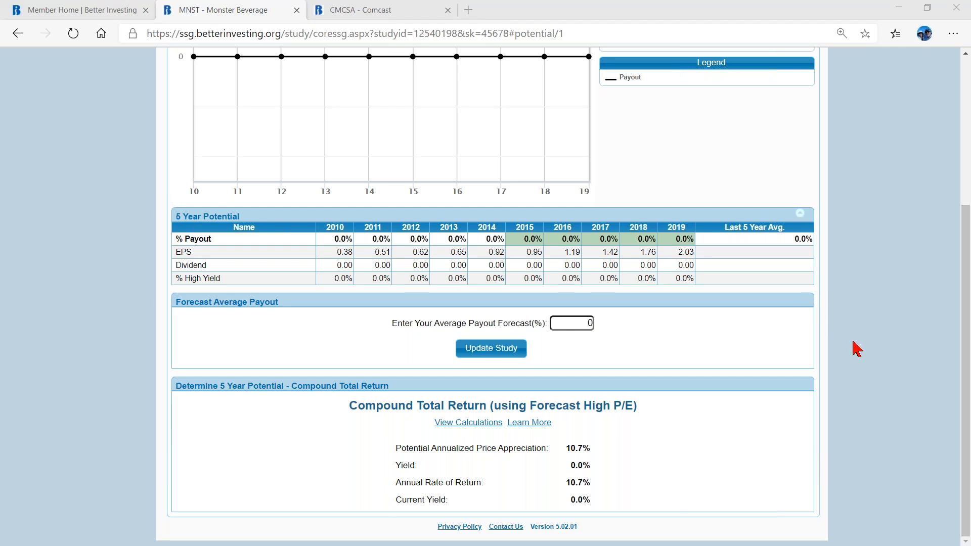
Change Monster Beverage's price to 57.39 in the company basic data, update the study and check the compound total return
scroll(856, 355, up, 4)
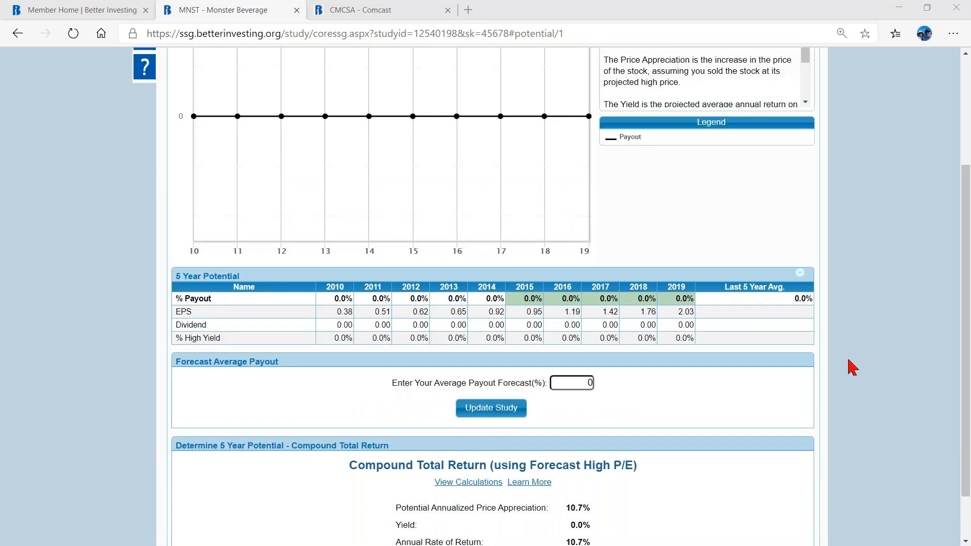
click(593, 77)
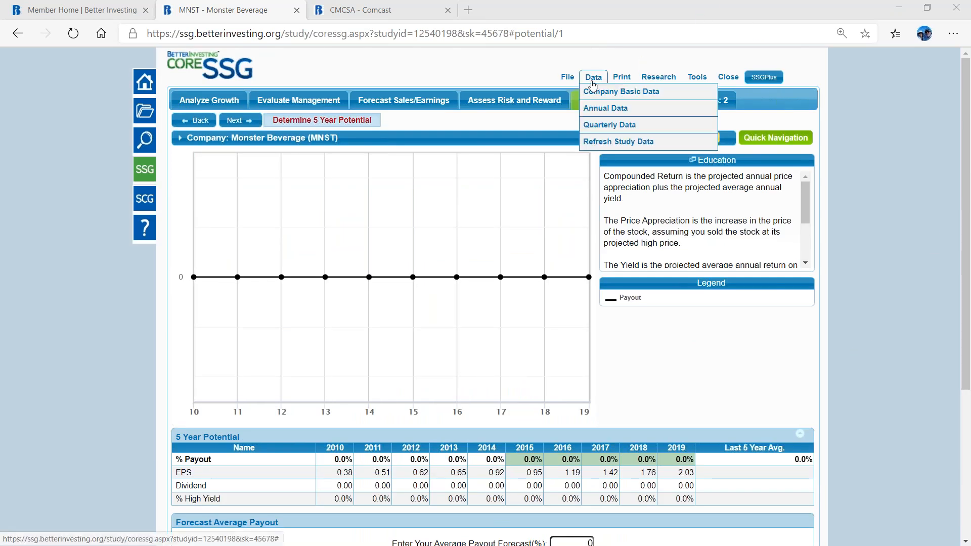
click(594, 94)
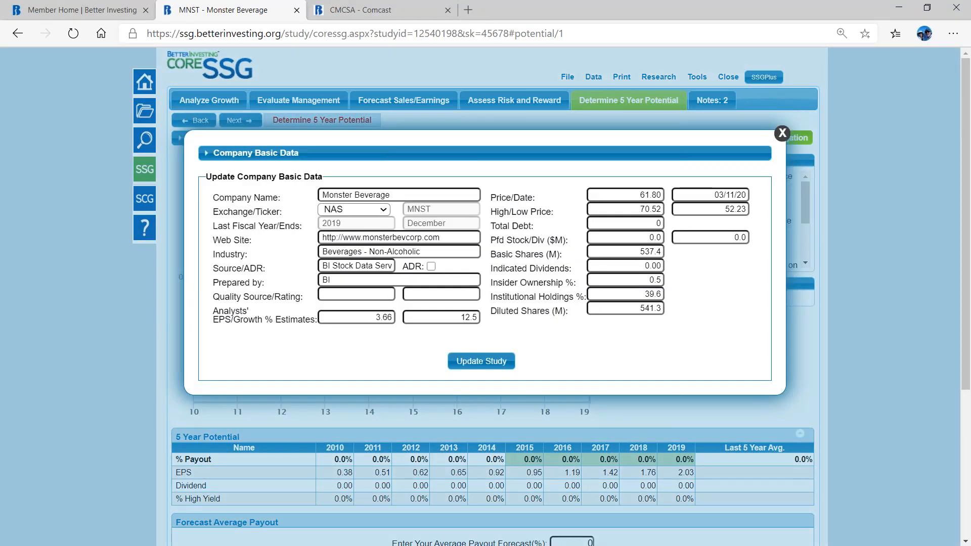
click(639, 195)
drag(638, 197, 663, 201)
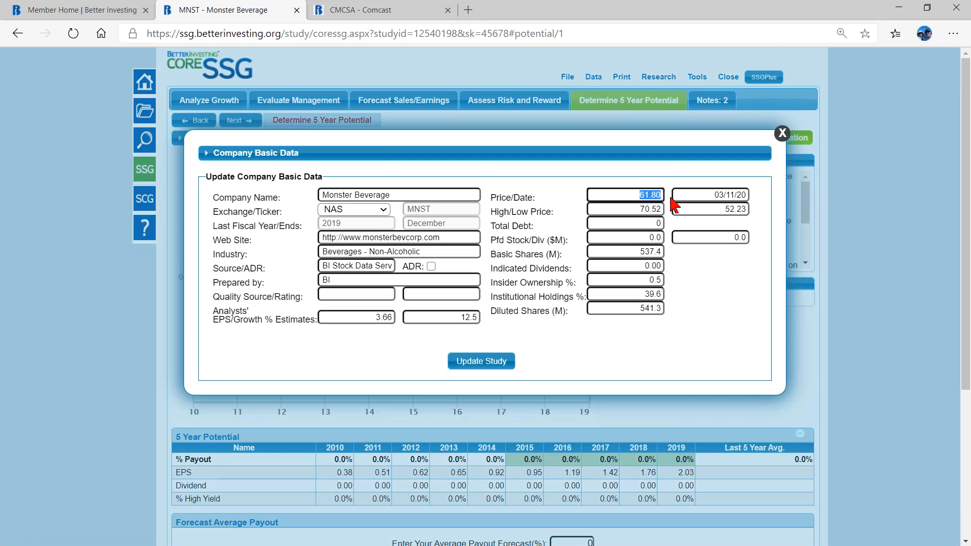
text(57/39)
drag(635, 196, 670, 205)
text(57.39)
click(483, 362)
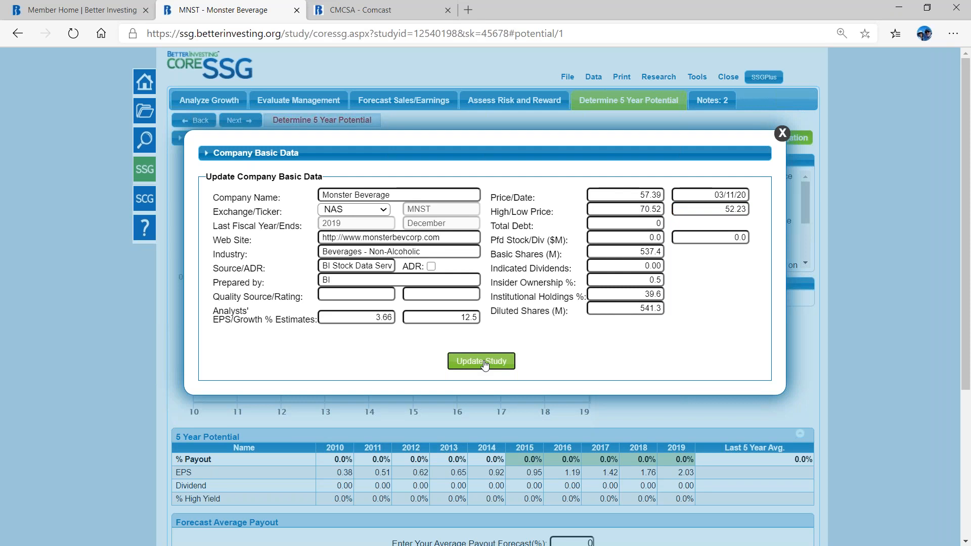
scroll(601, 455, down, 4)
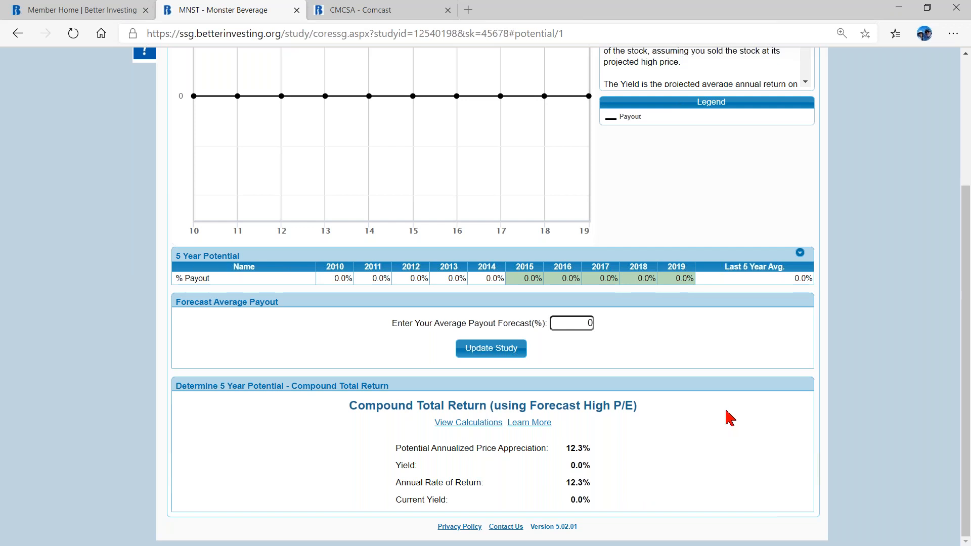
scroll(804, 415, up, 4)
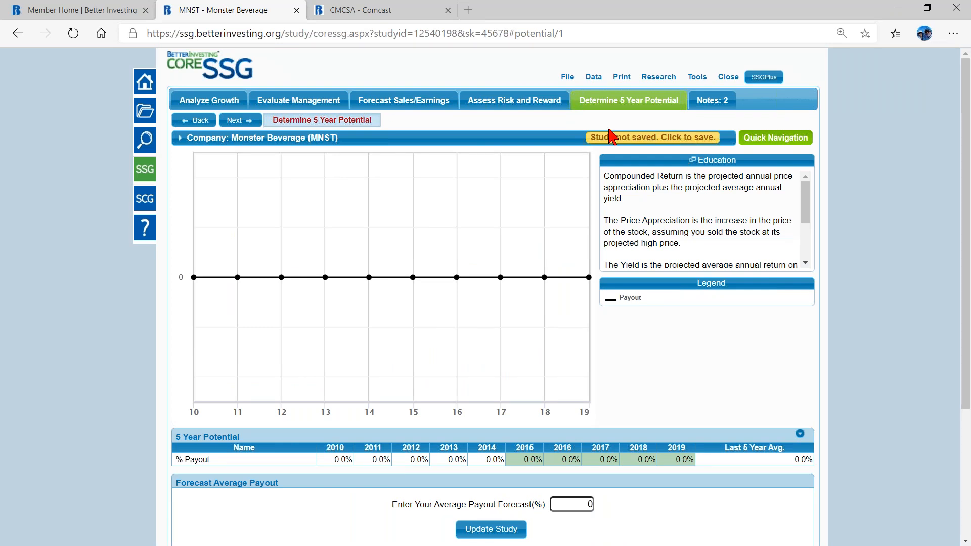
Save the Monster Beverage study to My Studies under the name MNST 3/12/20 Core Tutorial
click(636, 141)
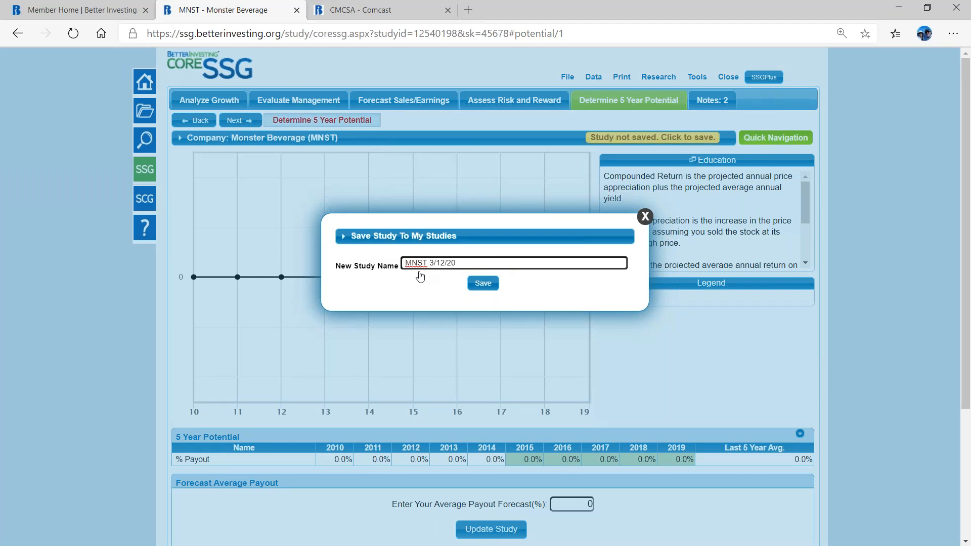
click(471, 263)
text(Core Tutorial)
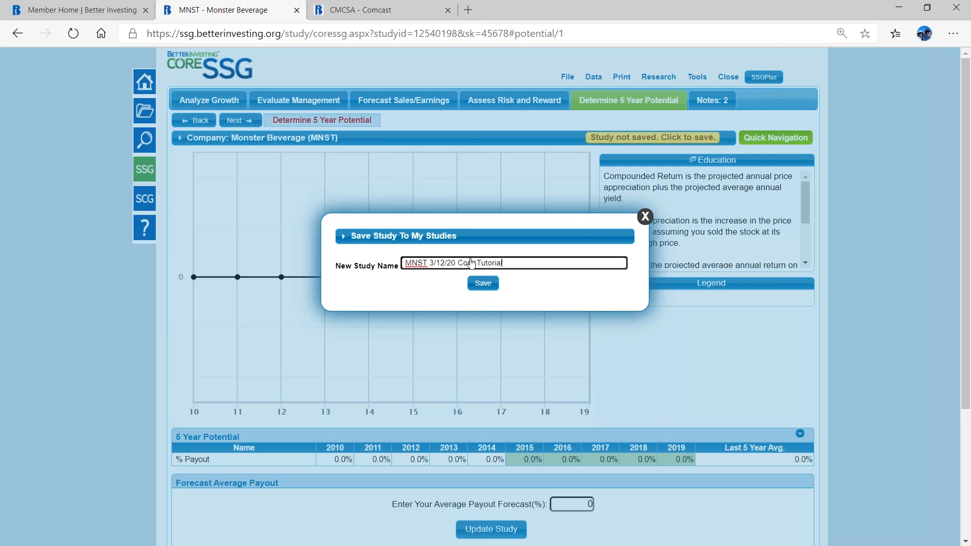
click(483, 285)
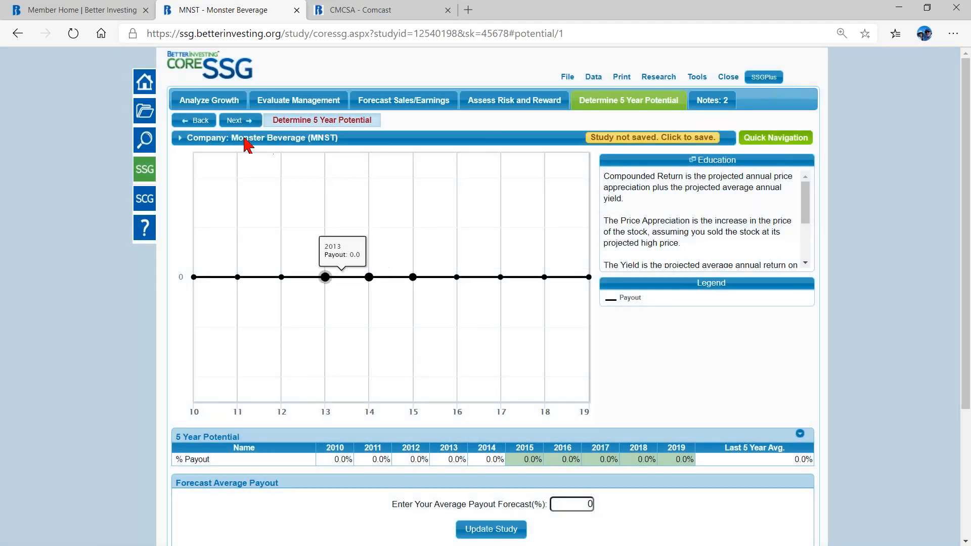
mouse_move(370, 146)
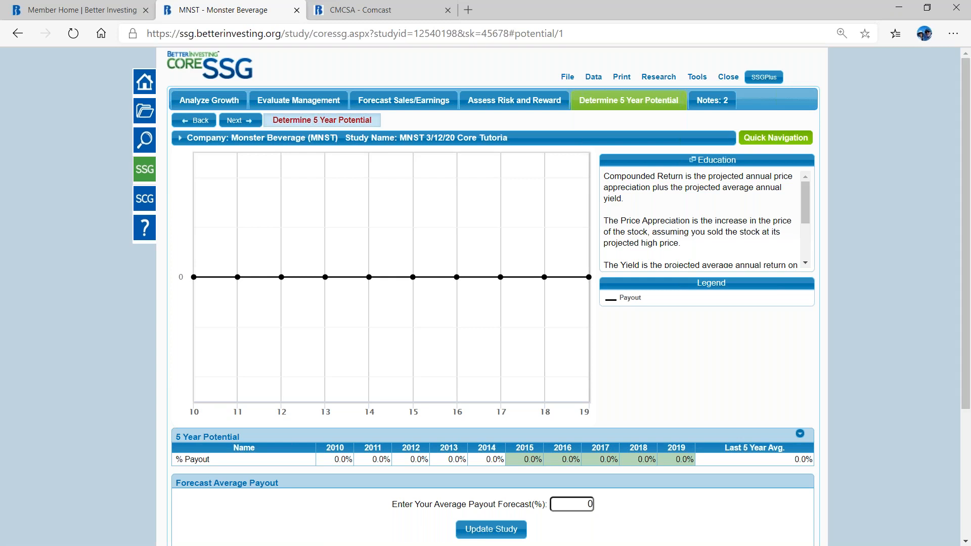
Generate a PDF of the Two Page Stock Selection Guide (SSG) without notes and open the downloaded file
click(622, 78)
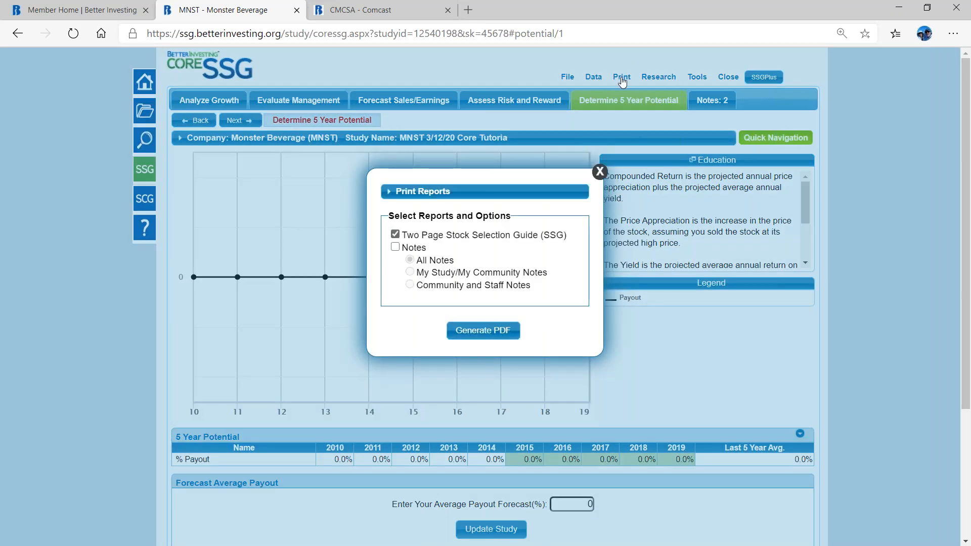
click(482, 333)
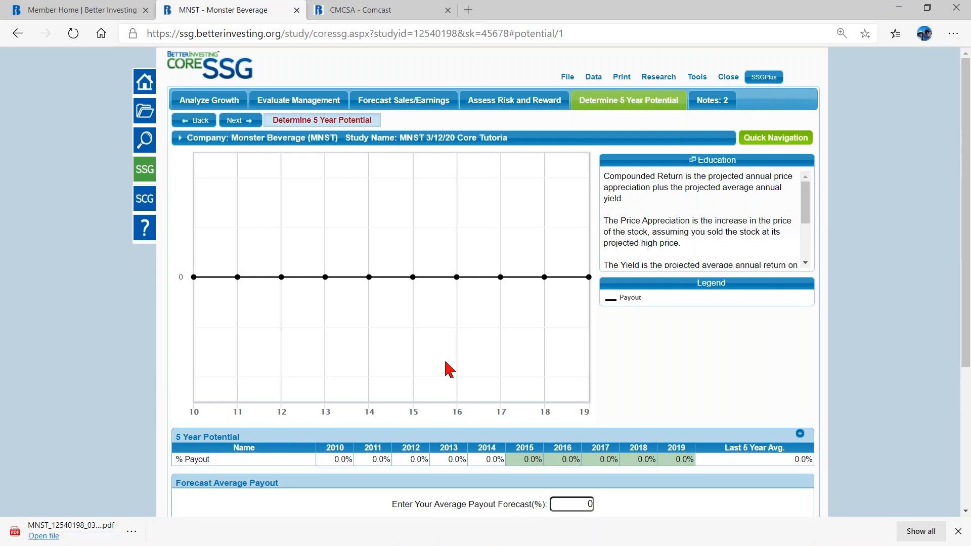
click(76, 530)
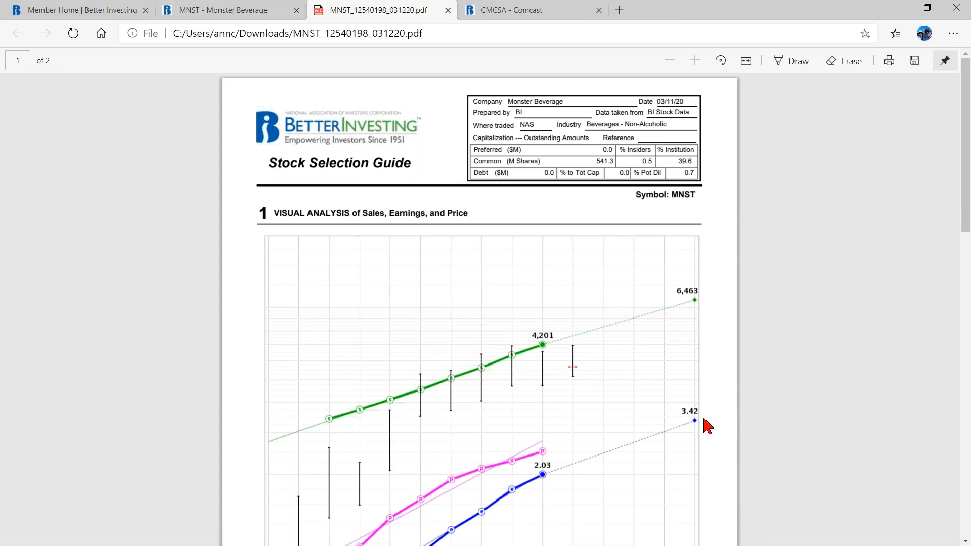
Examine the report's visual analysis chart, growth rates, management evaluation, price-earnings history and risk and reward sections
scroll(707, 426, down, 5)
scroll(708, 426, up, 3)
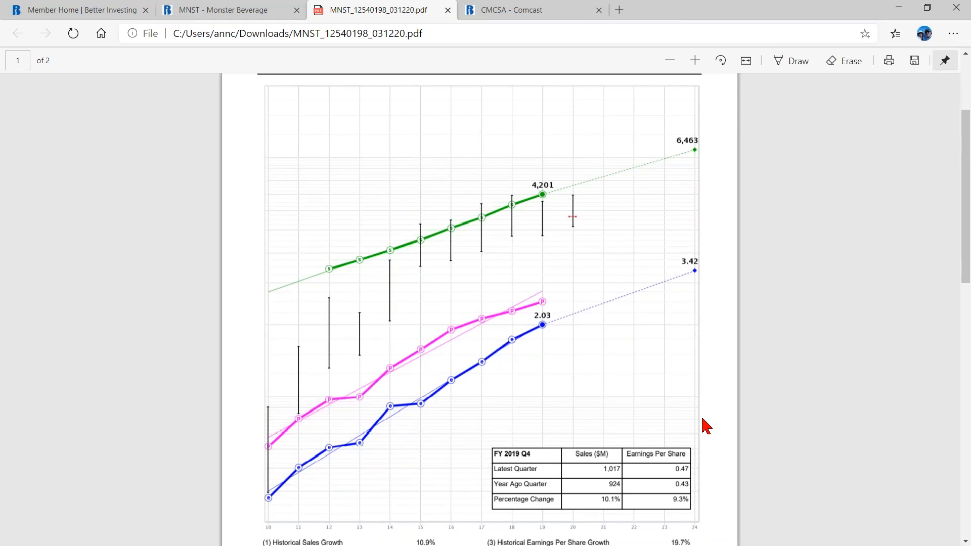
scroll(706, 426, down, 2)
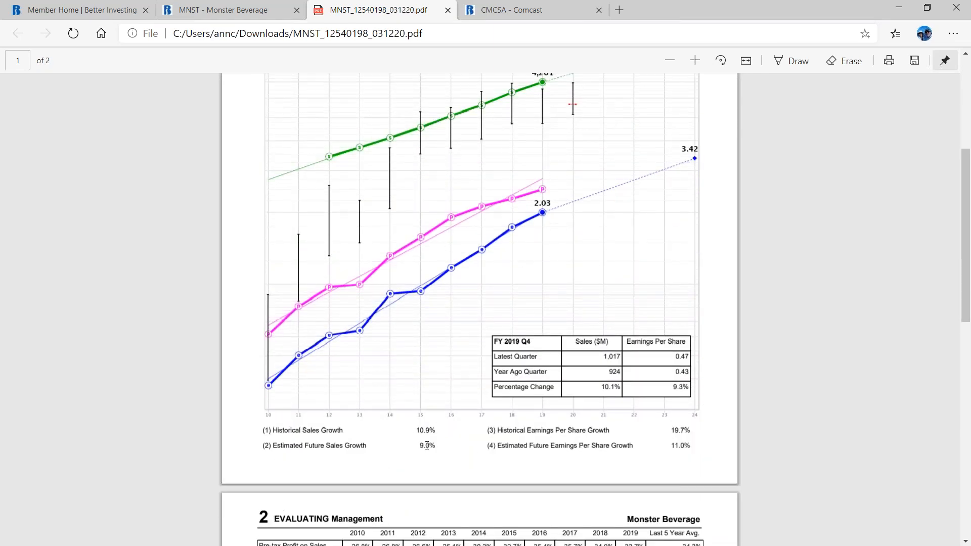
scroll(688, 457, down, 5)
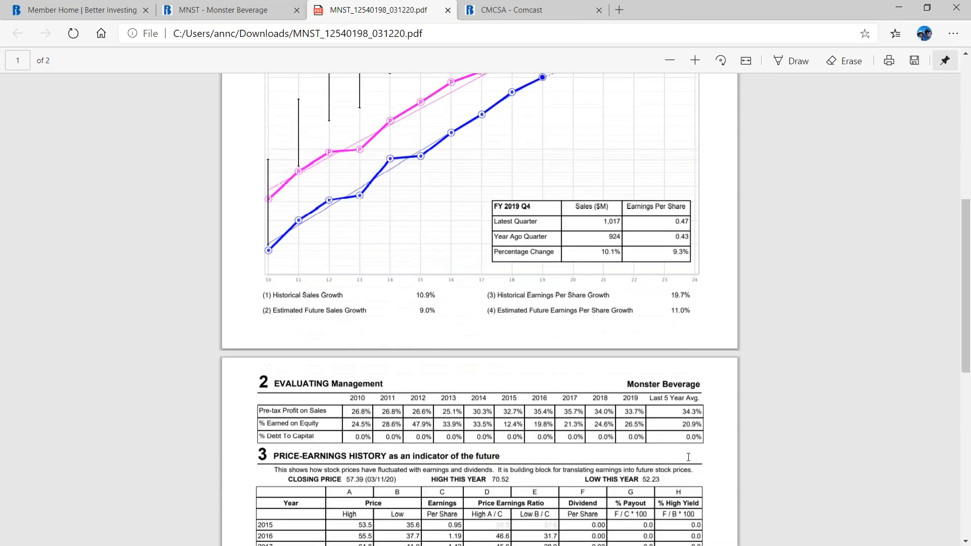
scroll(494, 381, up, 7)
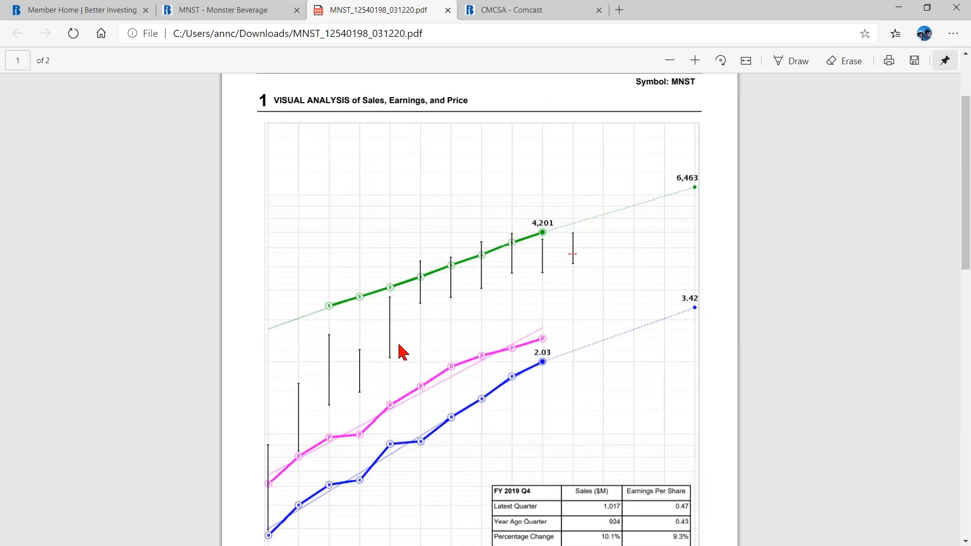
scroll(394, 351, down, 9)
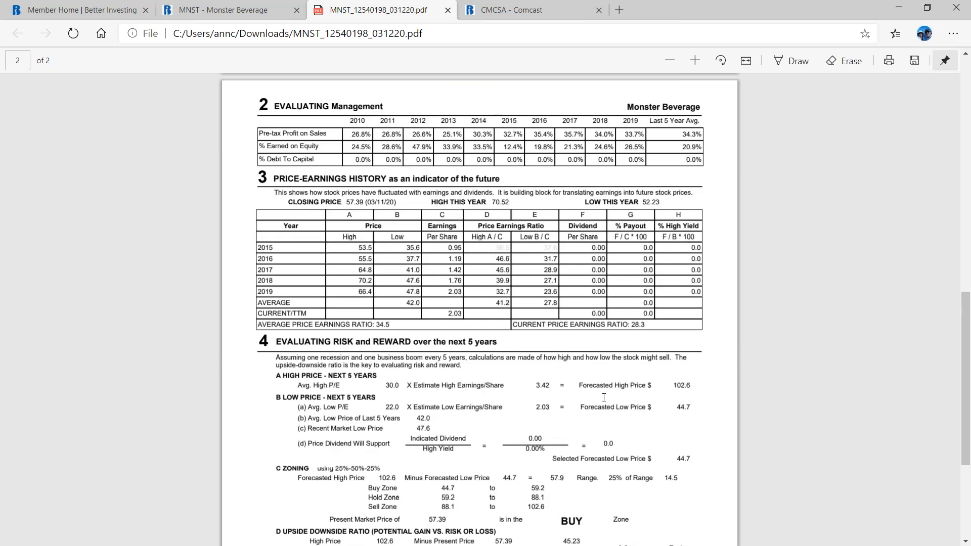
Examine the PDF report's risk and reward zoning, upside-downside ratio, price target and 5-year potential, then go back to its first page
scroll(606, 411, down, 3)
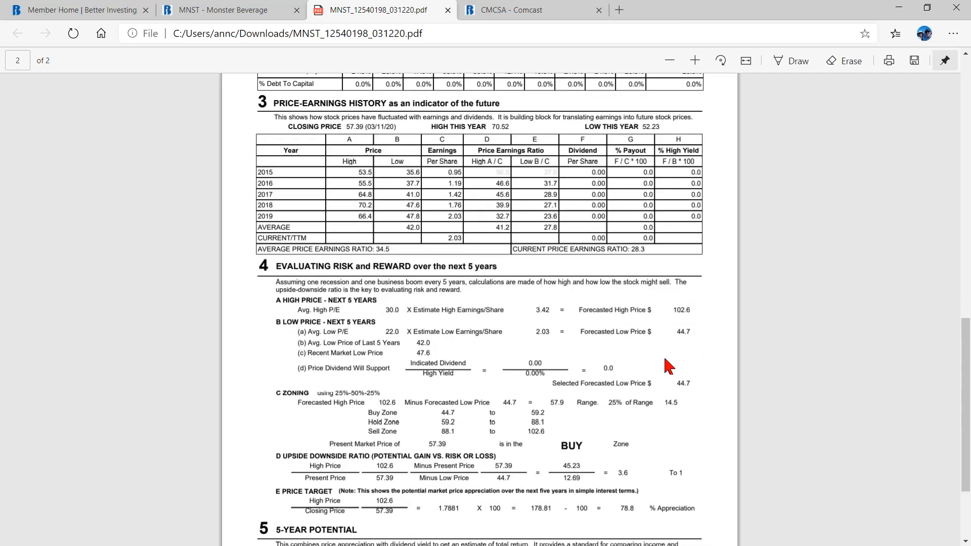
scroll(485, 489, down, 5)
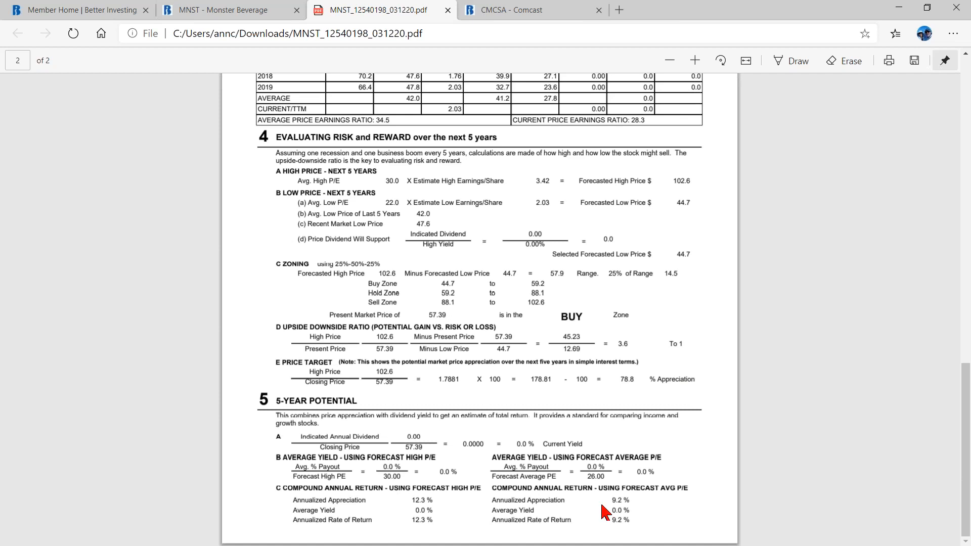
scroll(594, 489, up, 4)
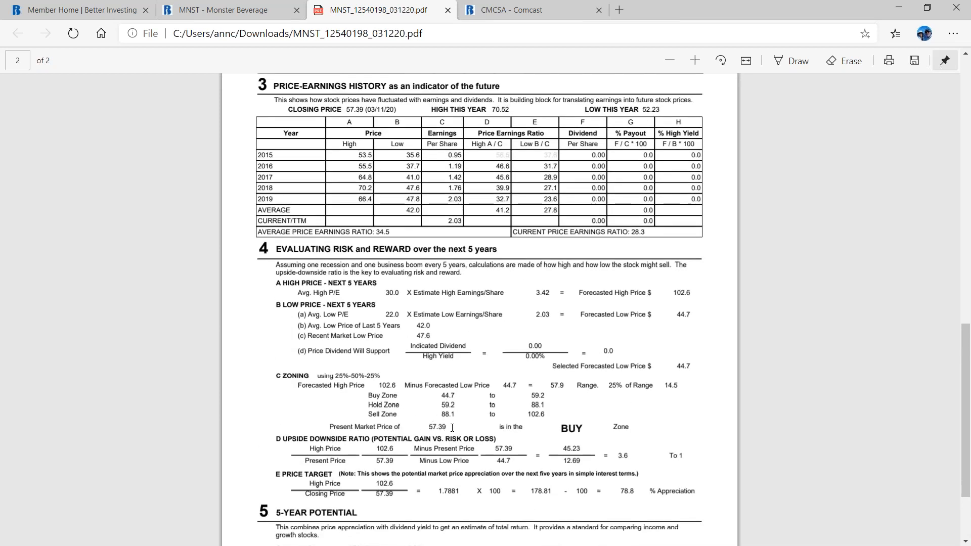
scroll(452, 427, up, 1)
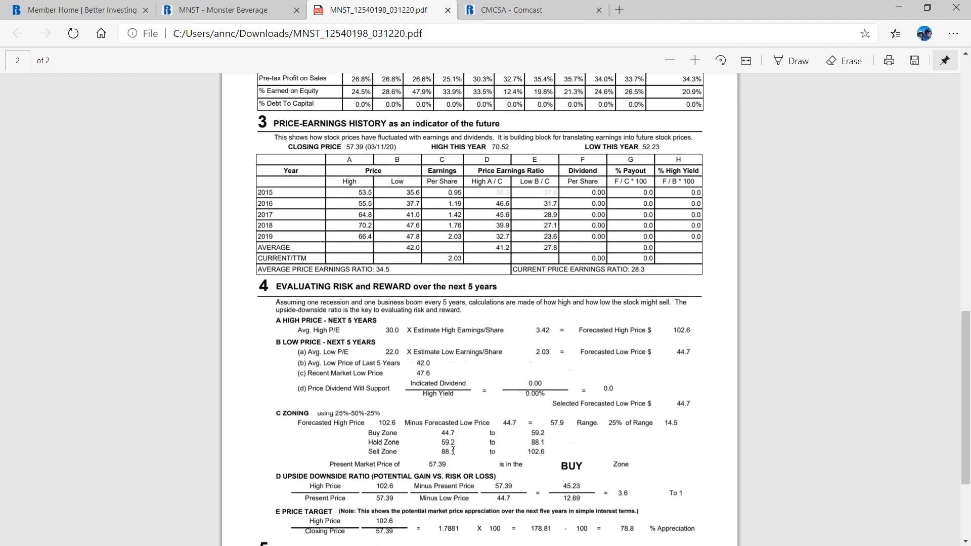
scroll(450, 459, down, 4)
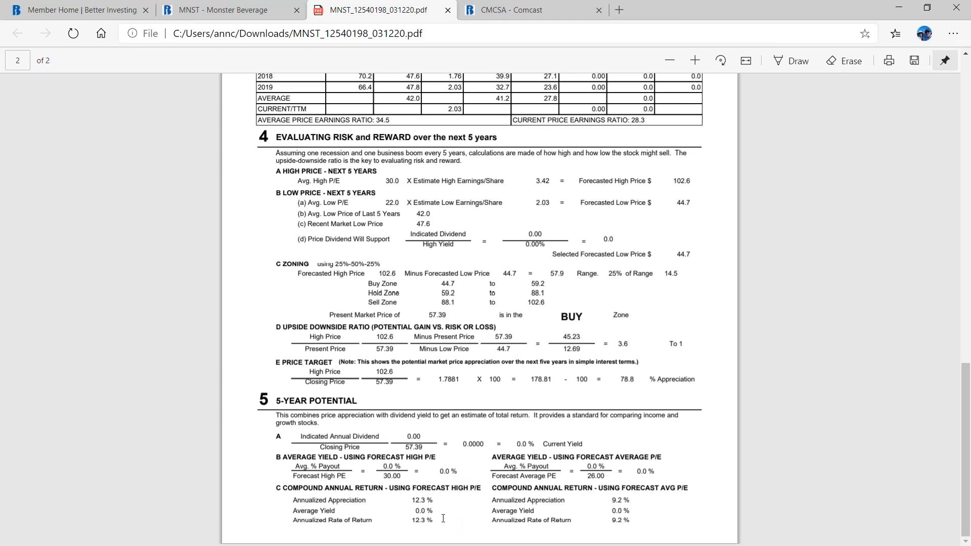
scroll(397, 498, up, 15)
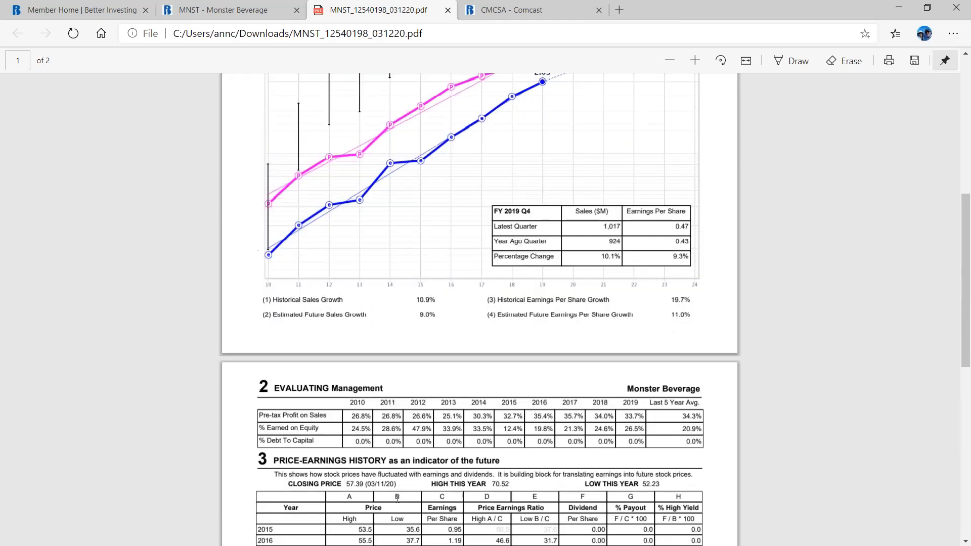
scroll(398, 498, up, 10)
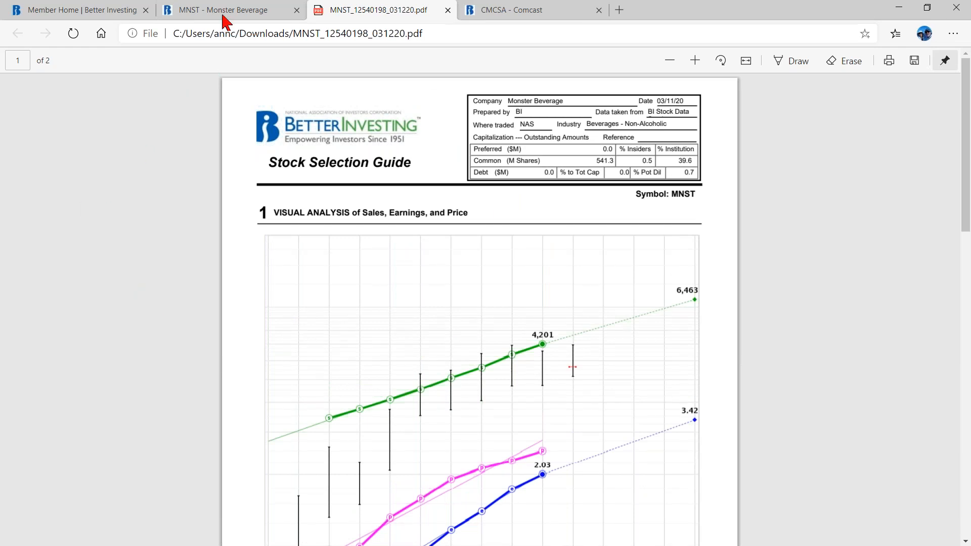
Set up sharing of the Monster Beverage study as an online copy, ITK data file and Stock Selection Guide report, with a copy to the sender
click(222, 15)
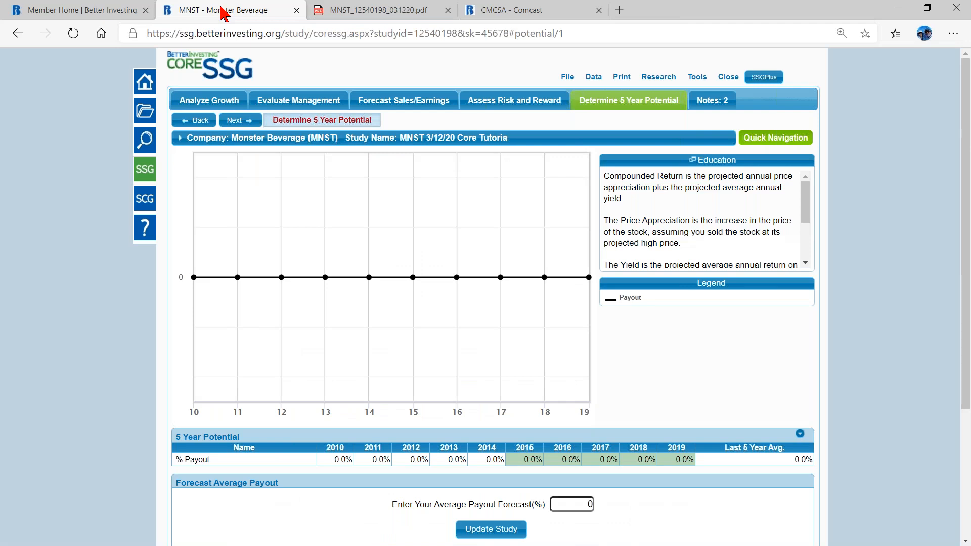
click(600, 81)
mouse_move(566, 78)
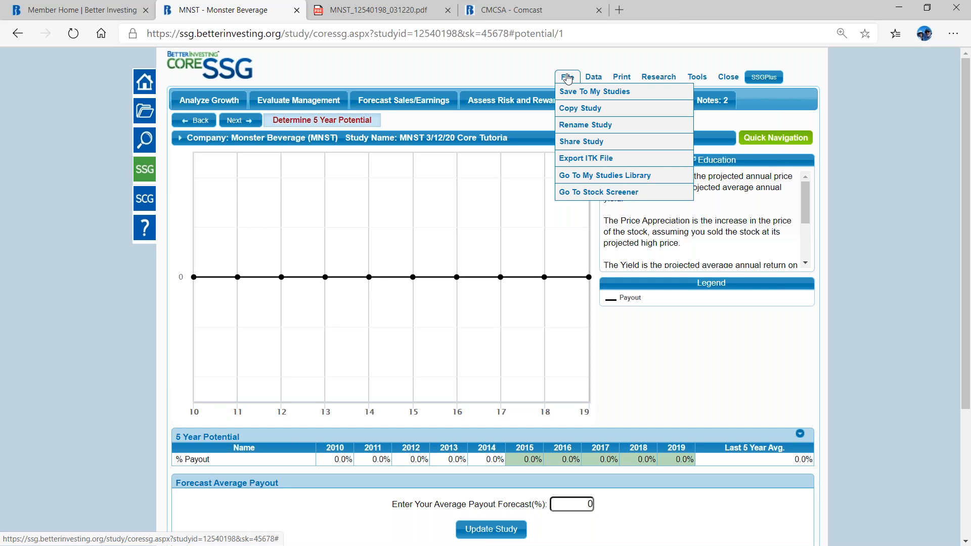
click(575, 145)
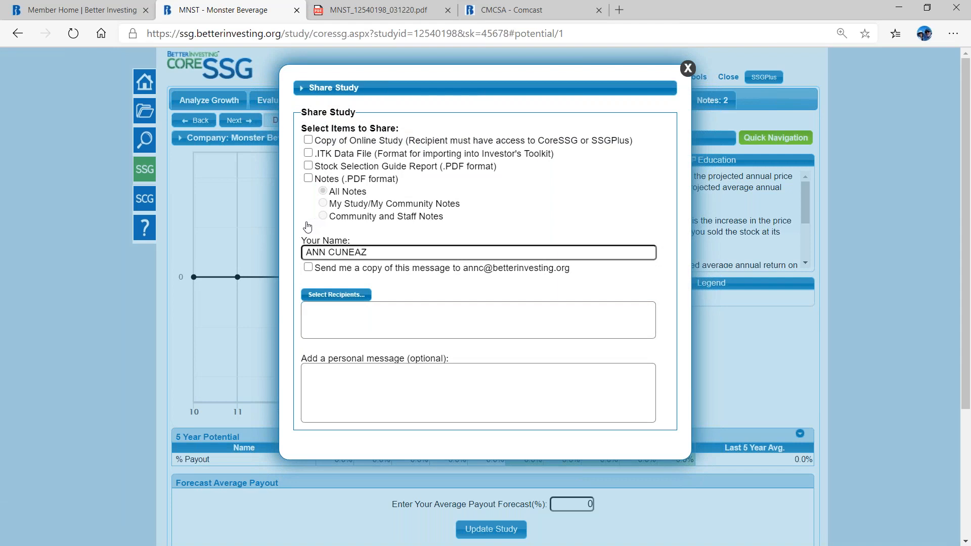
click(306, 141)
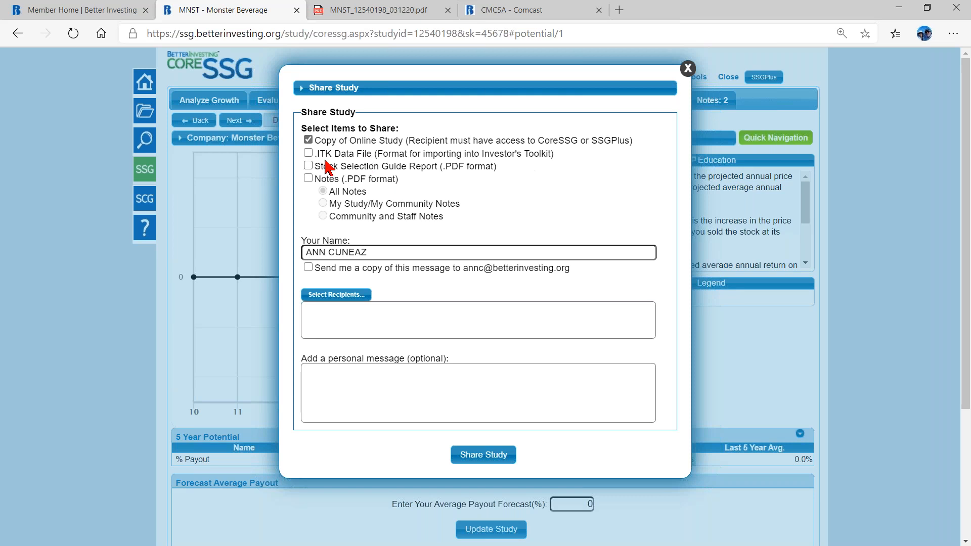
click(308, 153)
click(308, 167)
click(308, 267)
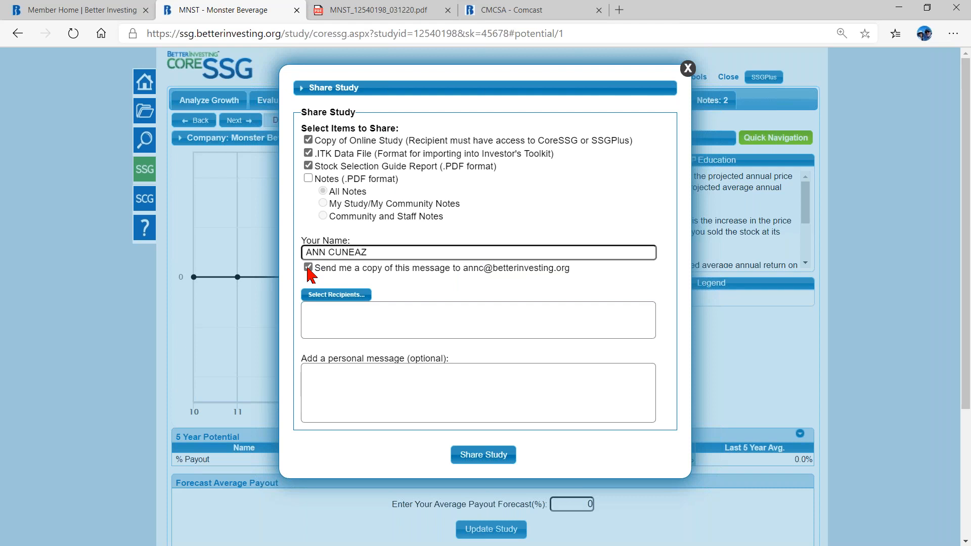
Choose one saved contact as the recipient and share the Monster Beverage study
click(338, 298)
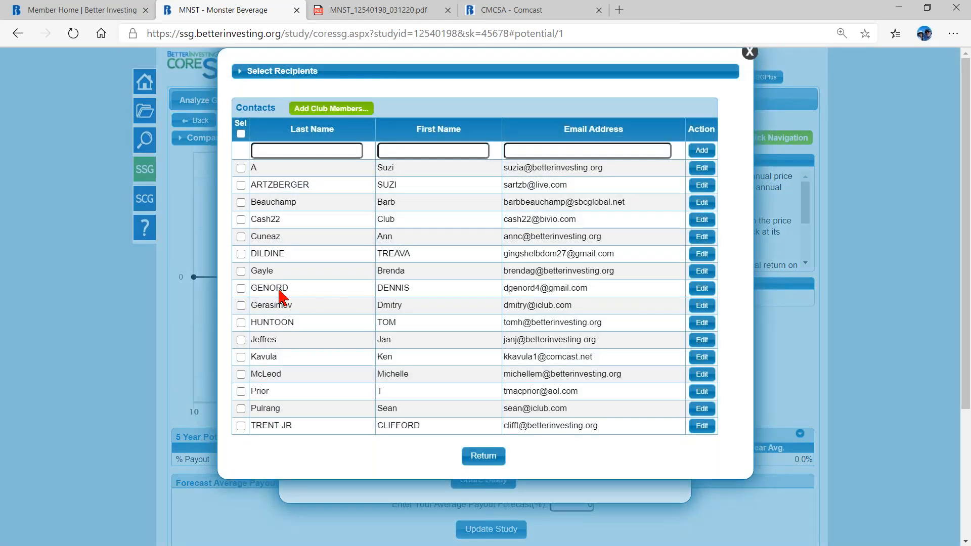
click(241, 186)
click(482, 457)
click(475, 457)
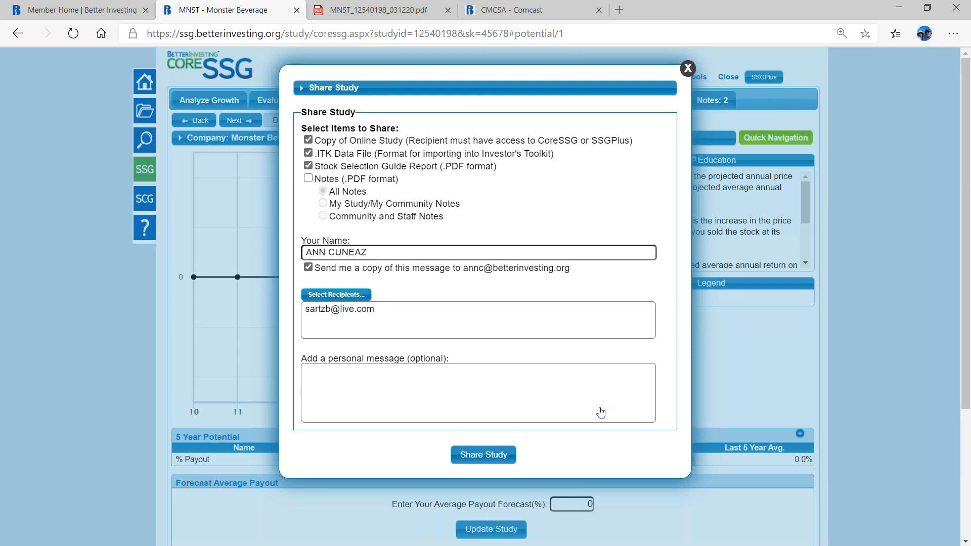
click(487, 457)
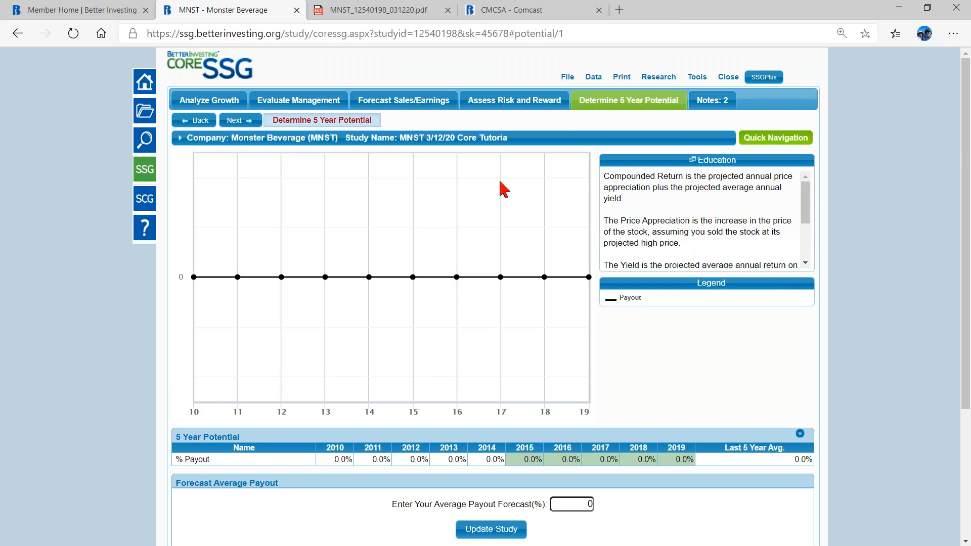
Close the downloaded Monster Beverage PDF report and bring up the Comcast study
mouse_move(317, 236)
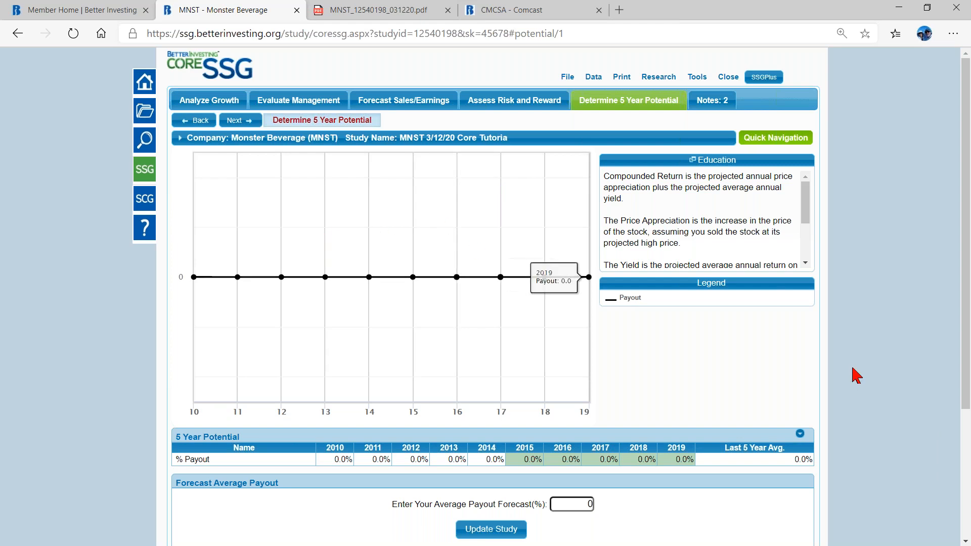
click(594, 77)
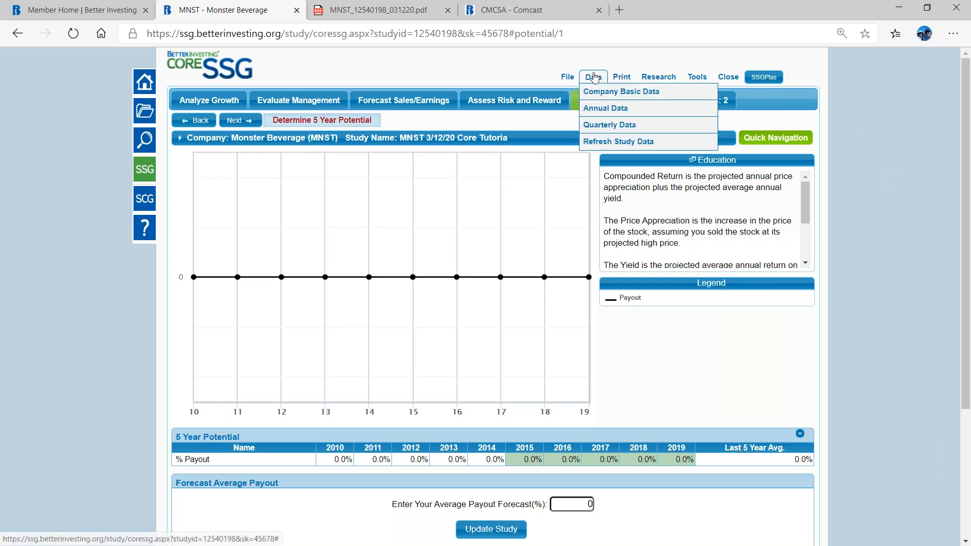
click(365, 12)
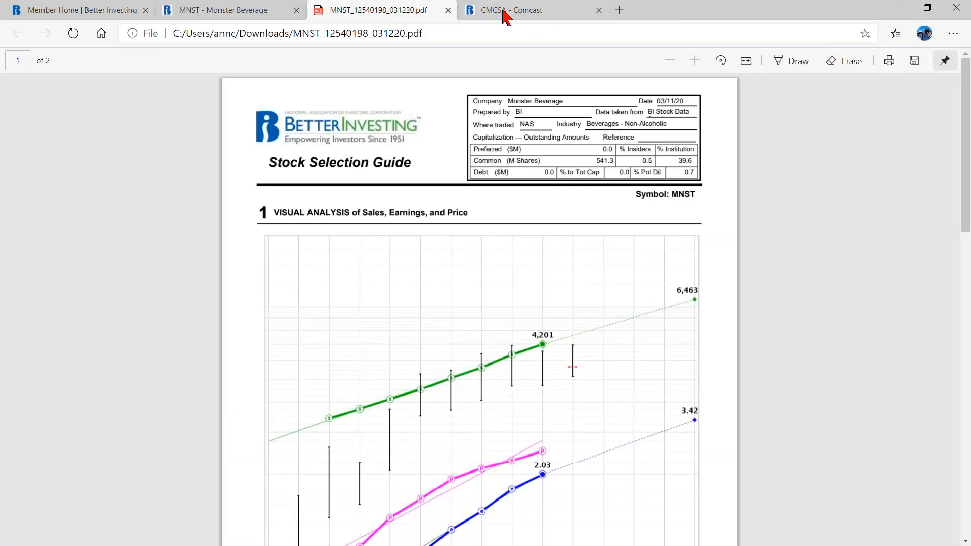
click(447, 10)
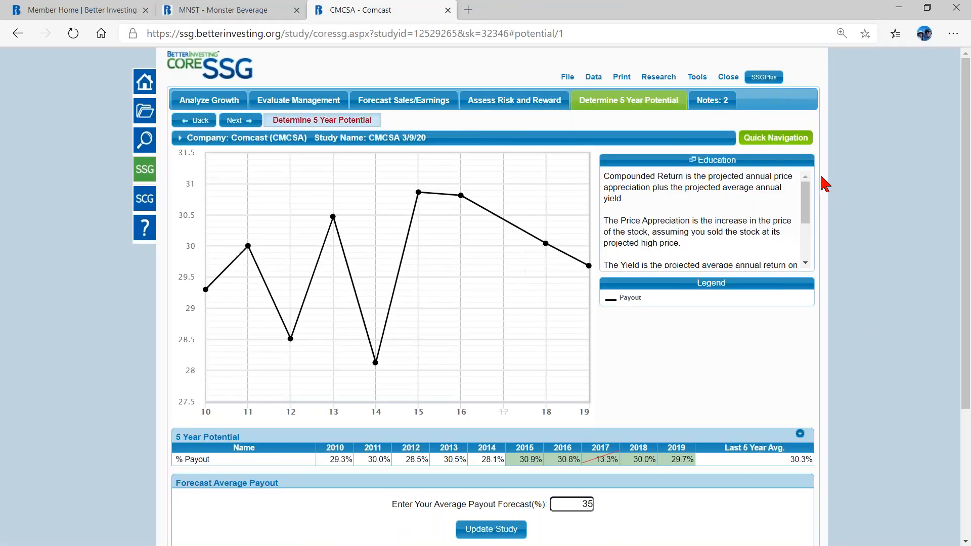
Search the saved studies for odf and open ODFL 7/18/19 Tutorial
click(775, 144)
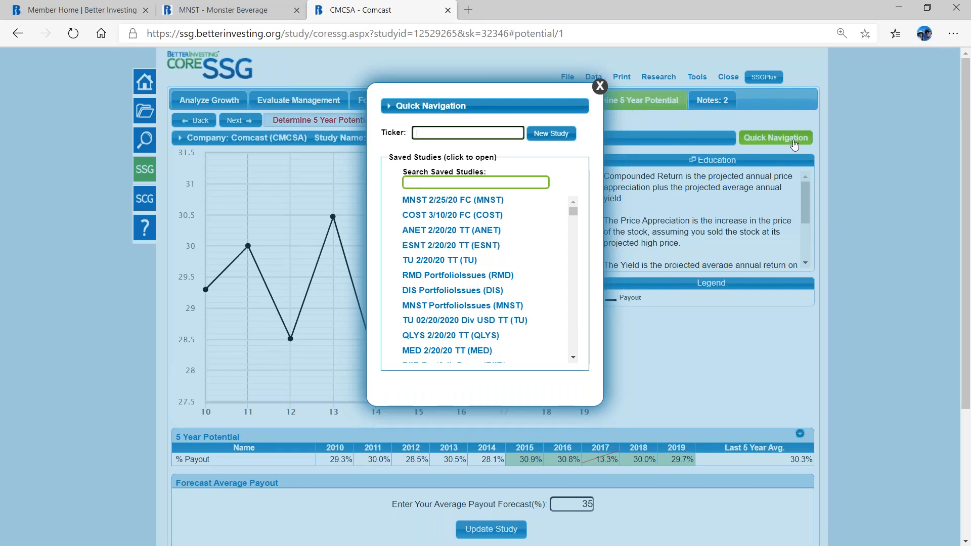
click(412, 187)
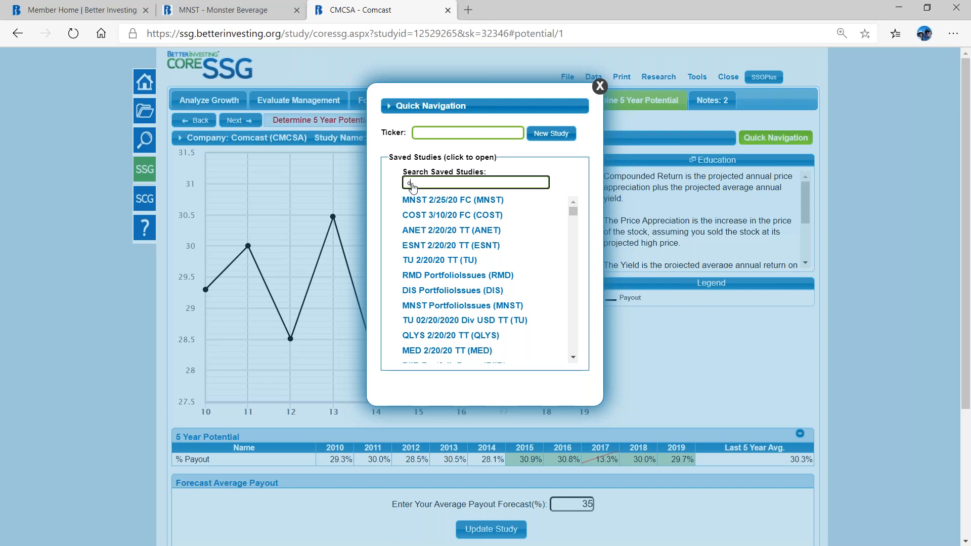
text(d)
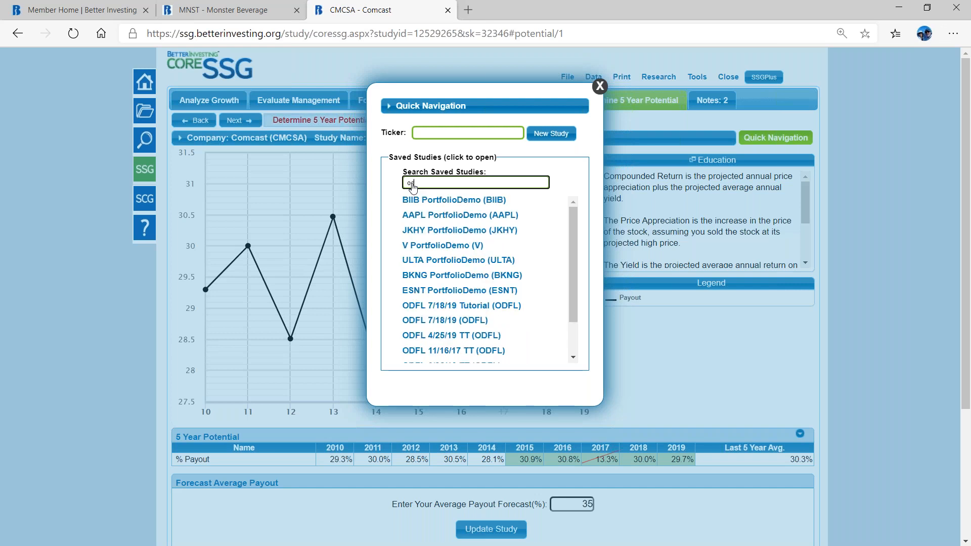
text(f)
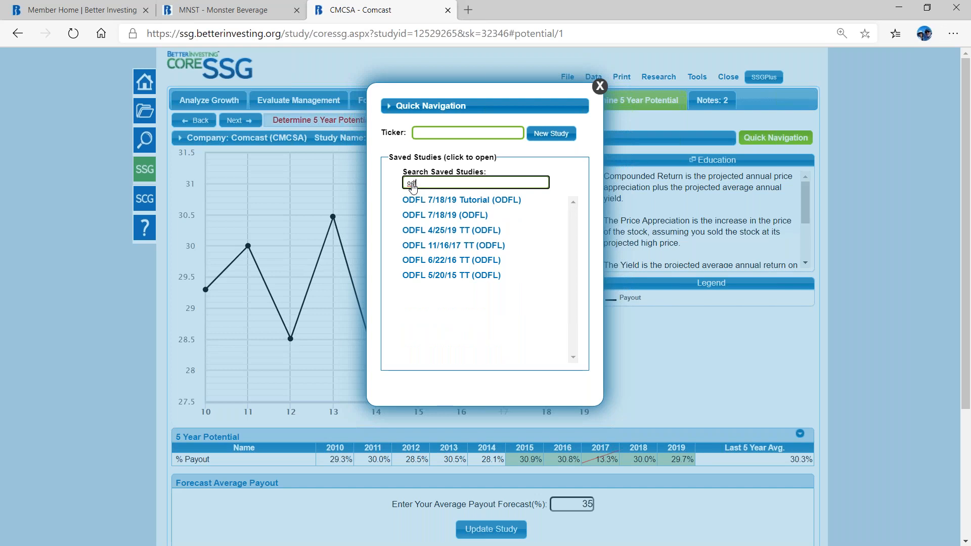
click(467, 200)
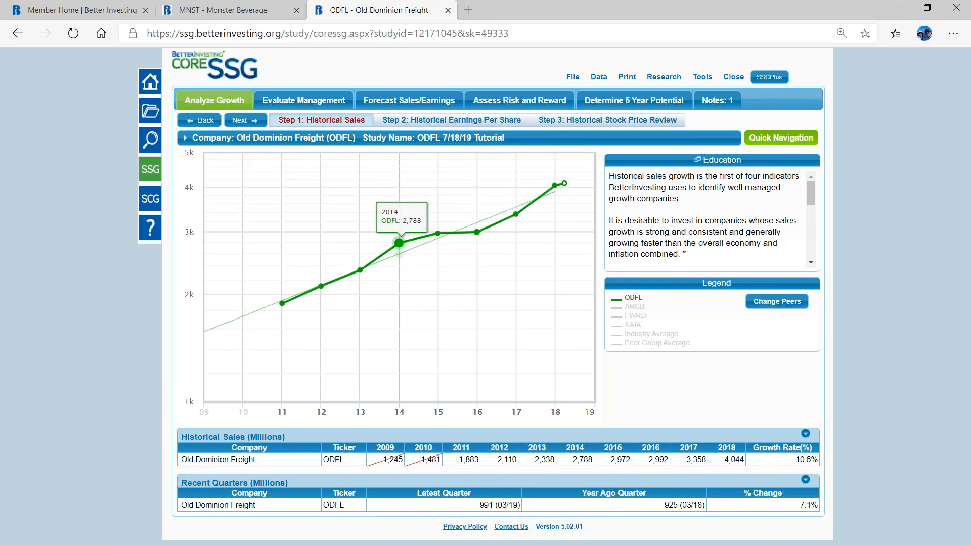
Refresh the Old Dominion Freight study's data, overwriting the company data and stock closing price in this study
click(418, 101)
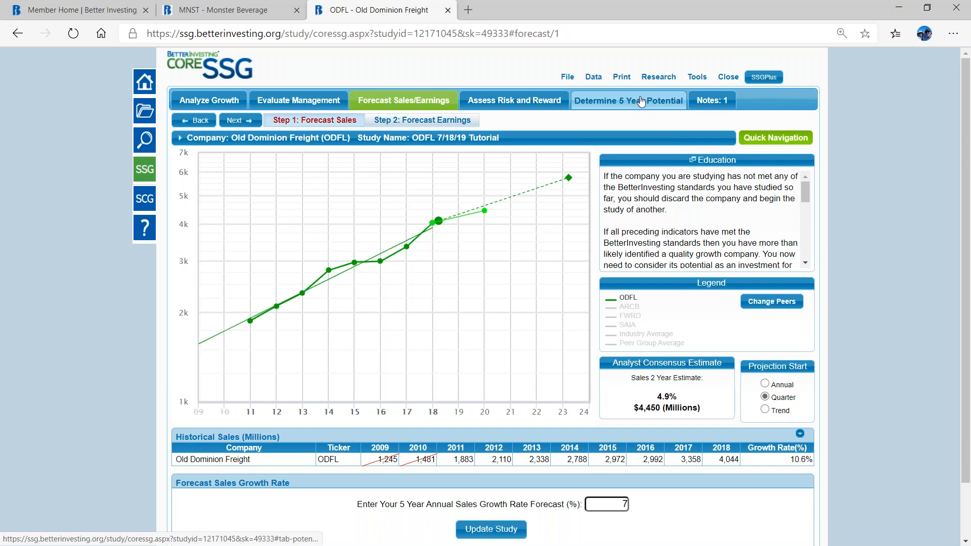
click(198, 101)
click(601, 79)
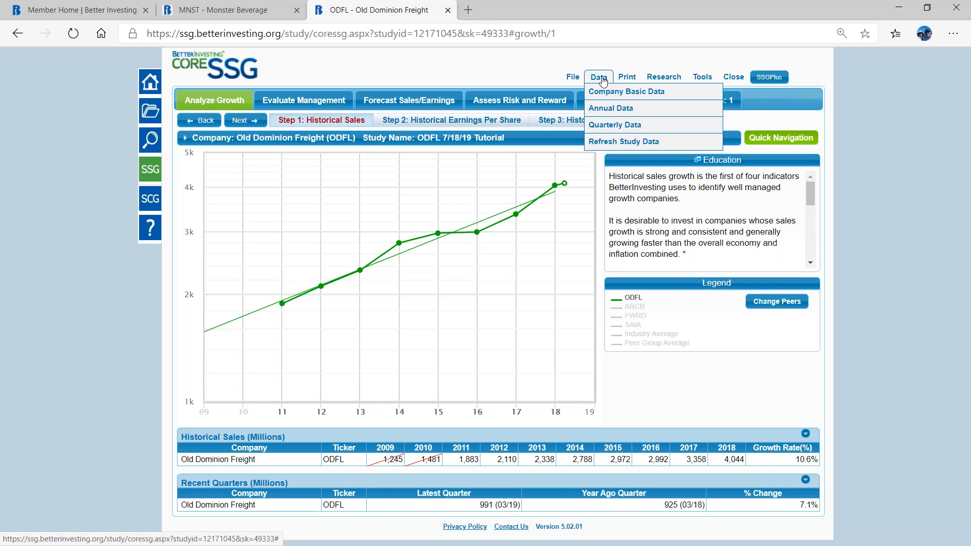
click(602, 143)
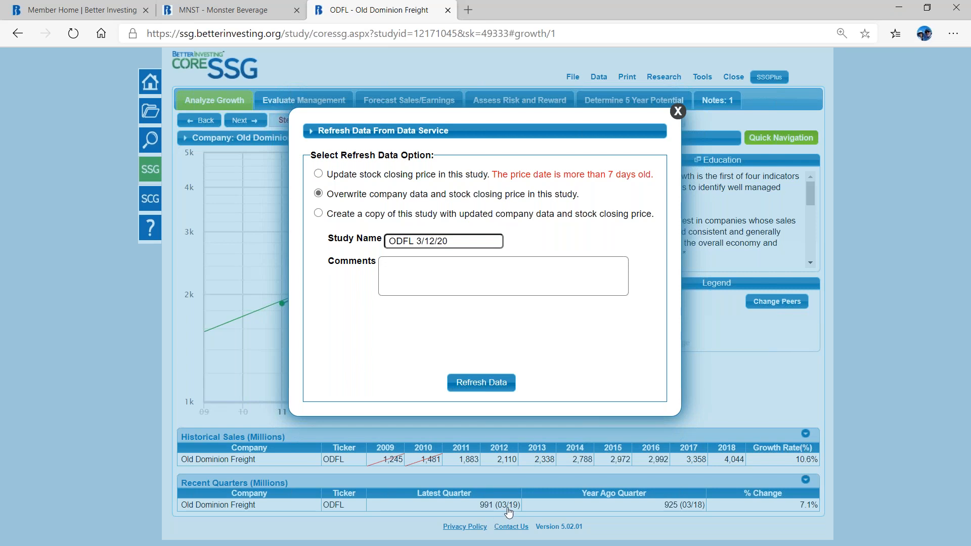
click(475, 384)
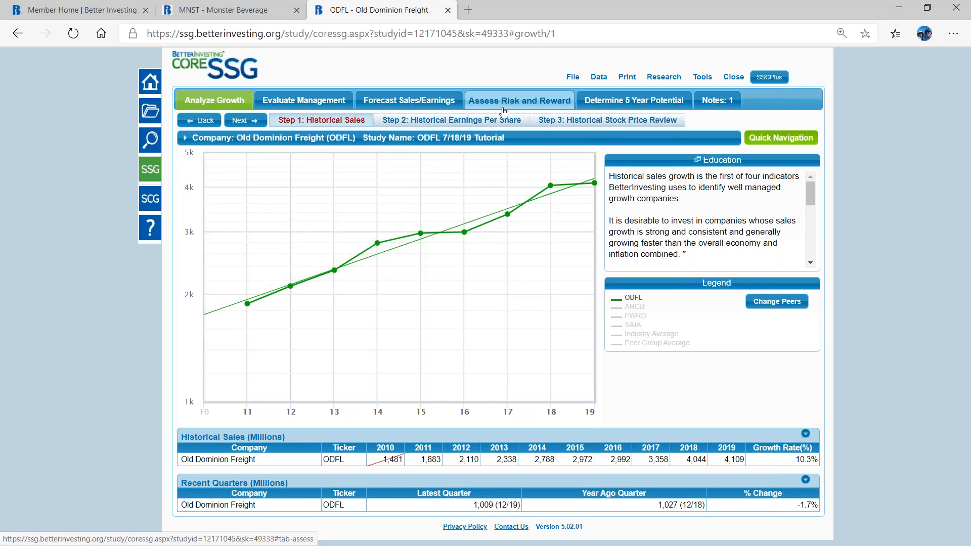
Review the refreshed Old Dominion Freight study's forecast high price, buy-hold-sell zoning and compound total return
click(436, 105)
click(522, 103)
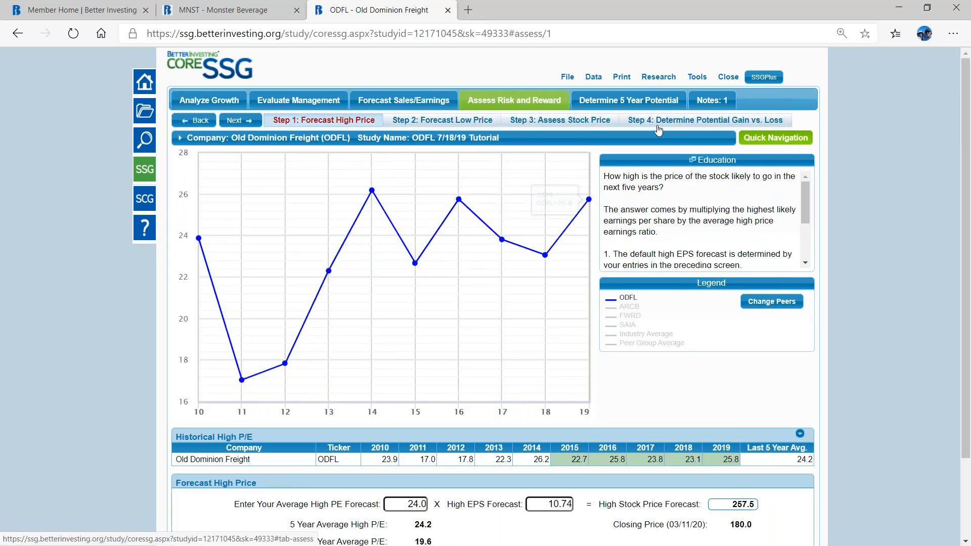
click(596, 121)
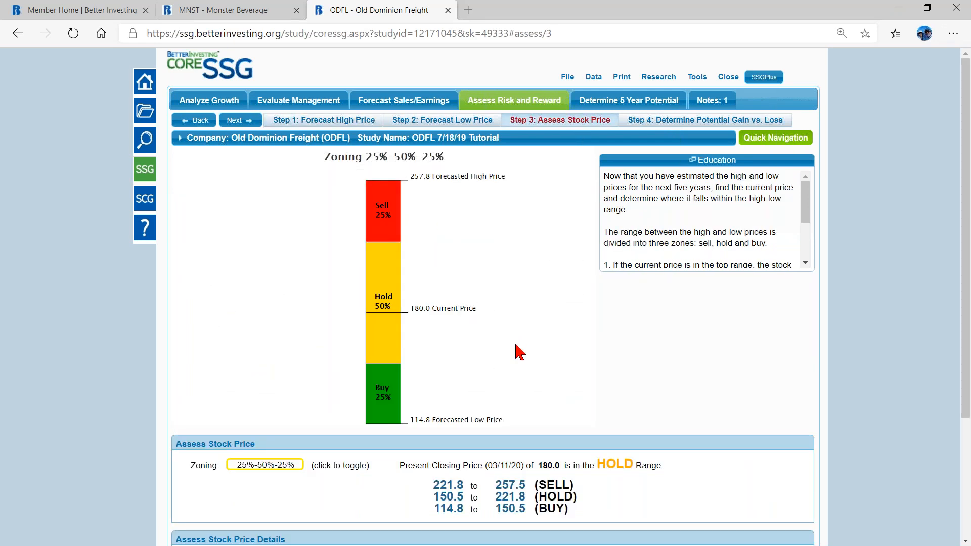
scroll(519, 352, down, 5)
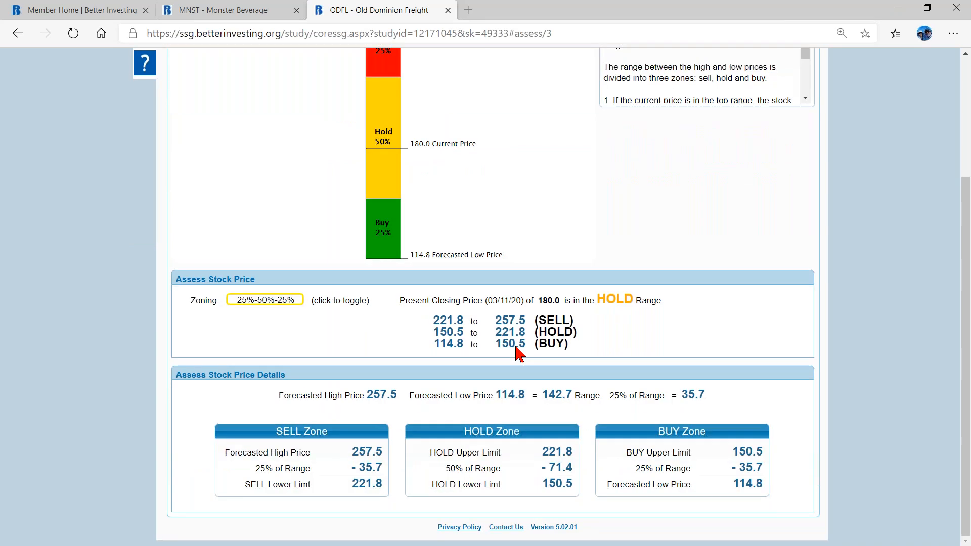
scroll(342, 176, up, 5)
click(647, 104)
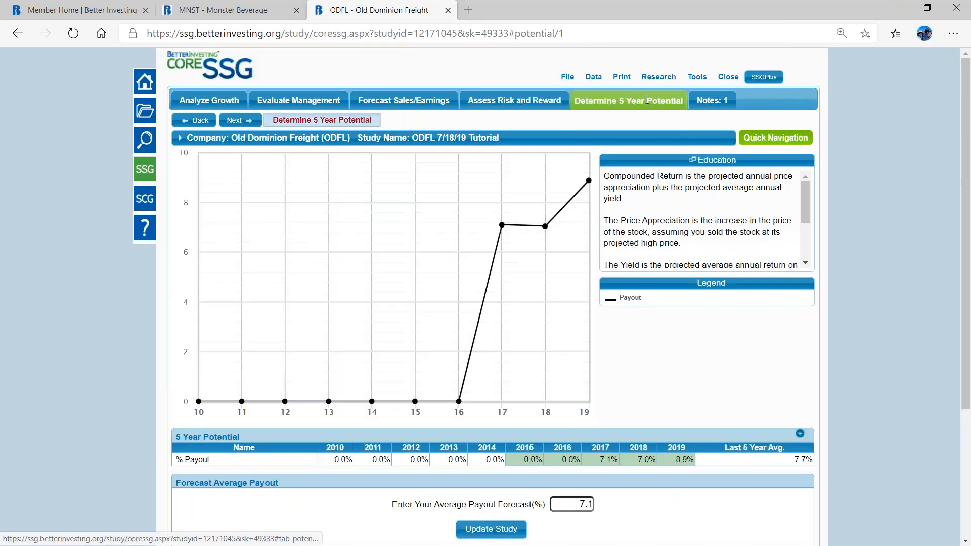
scroll(536, 369, down, 3)
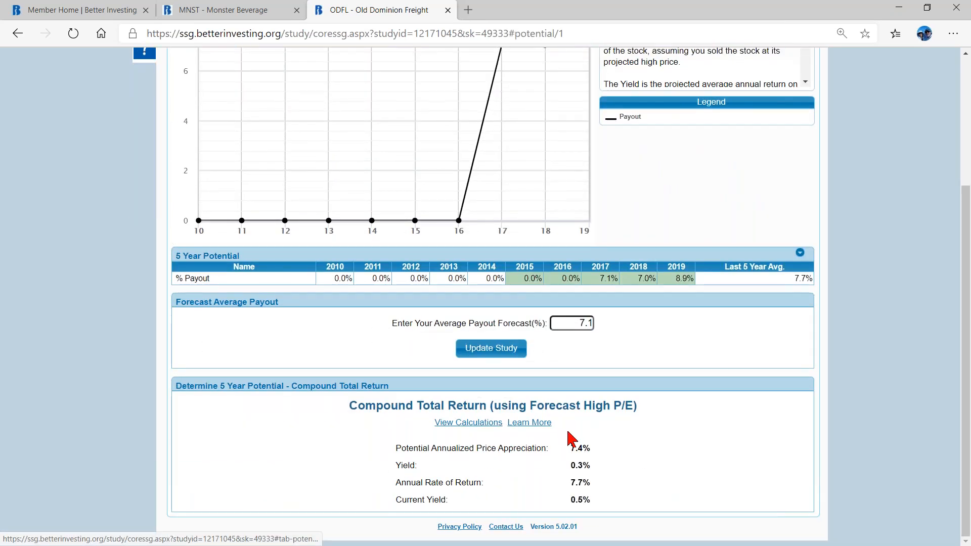
scroll(650, 466, up, 3)
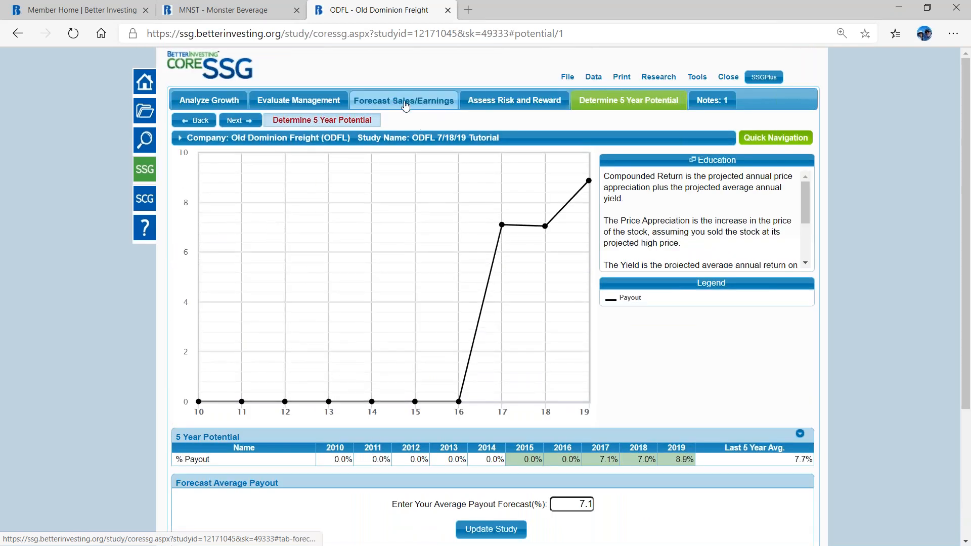
click(506, 100)
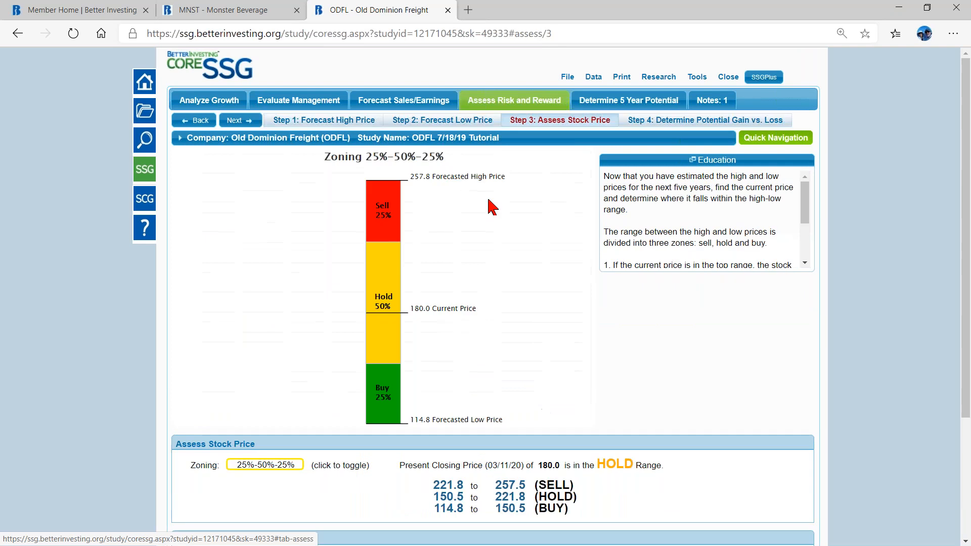
Examine the Old Dominion Freight study's sell, hold and buy zone details and its high price forecast
scroll(511, 331, down, 3)
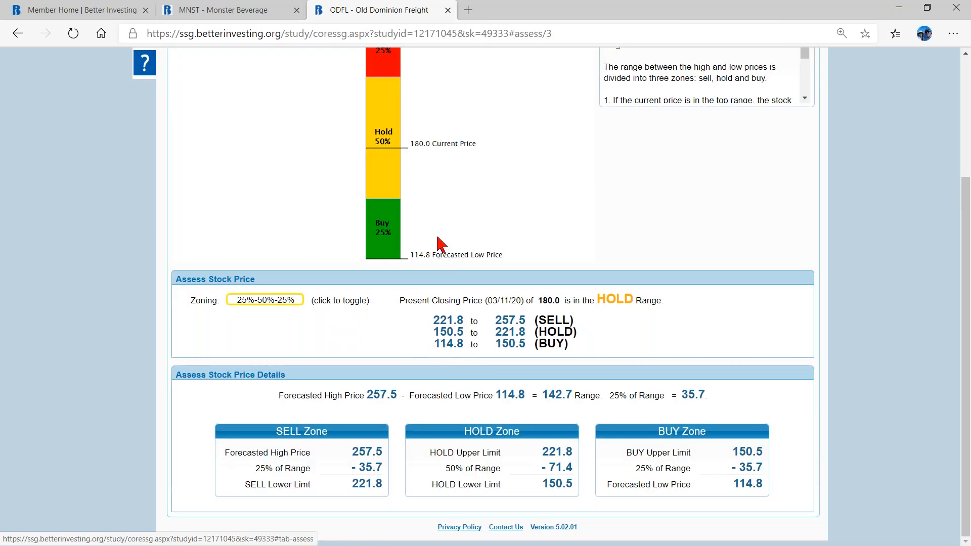
scroll(441, 249, up, 1)
scroll(441, 249, up, 3)
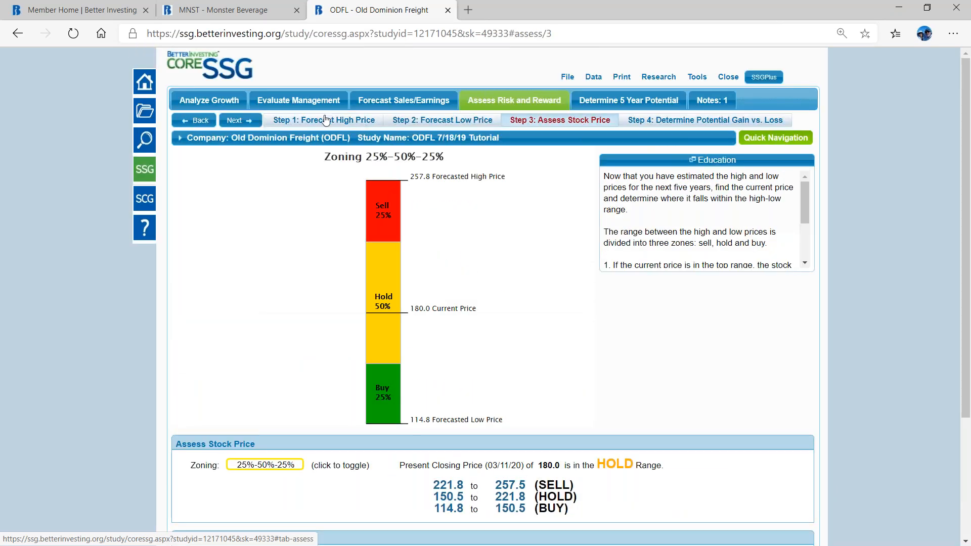
click(323, 121)
scroll(556, 303, down, 3)
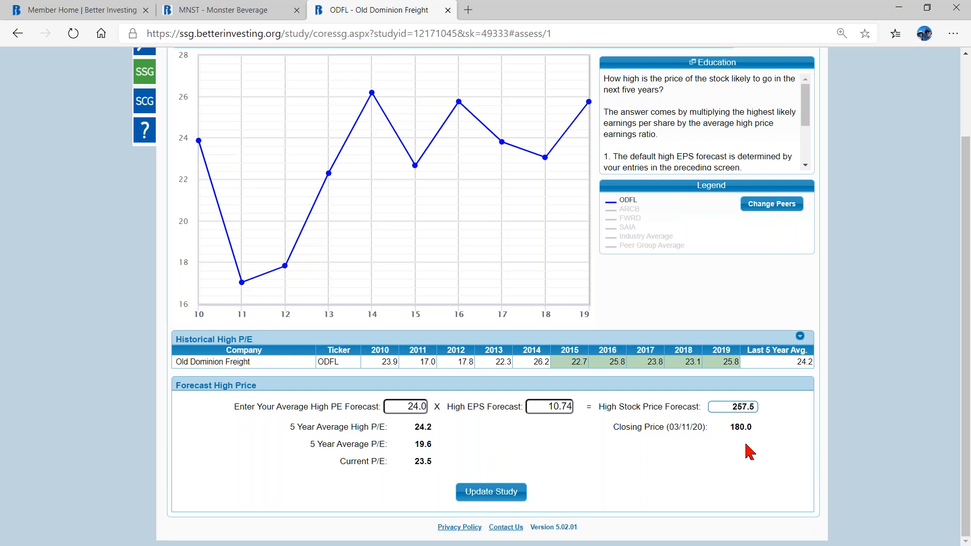
scroll(698, 392, up, 3)
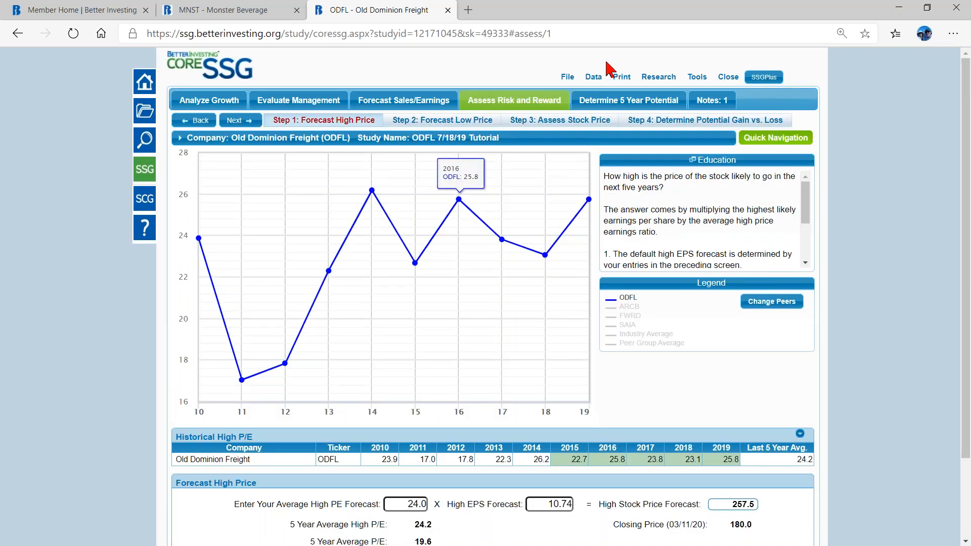
Check the current stock price entry in the study's company basic data and close the form without updating the study
click(593, 77)
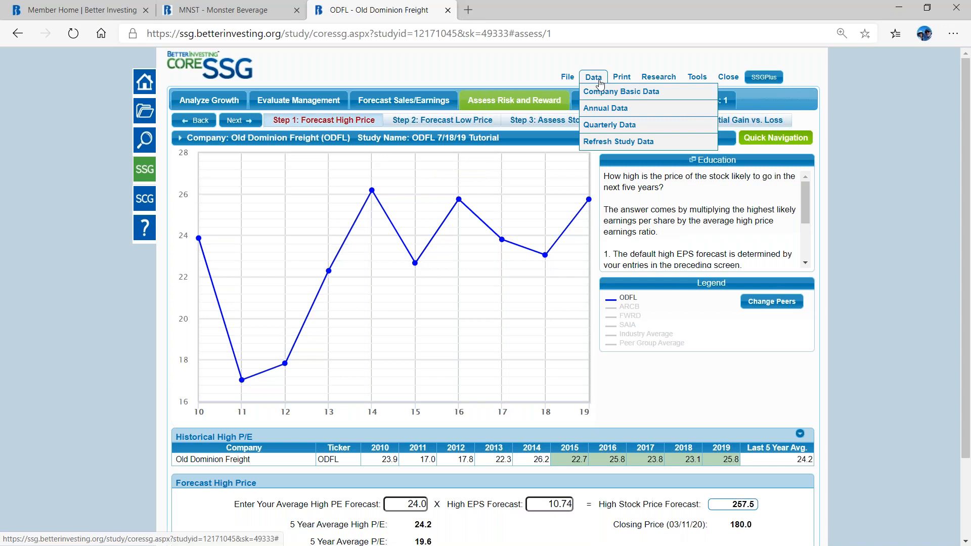
click(601, 92)
double_click(657, 197)
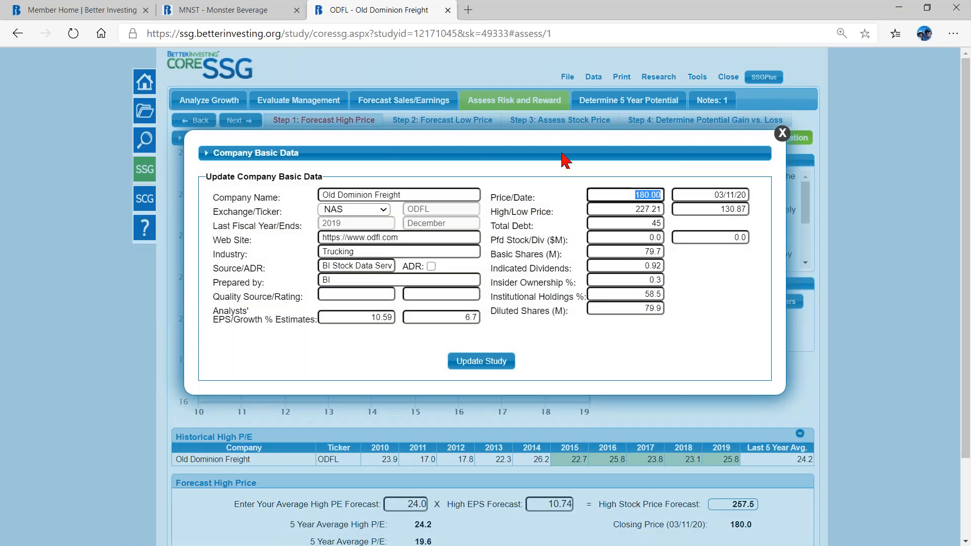
click(781, 134)
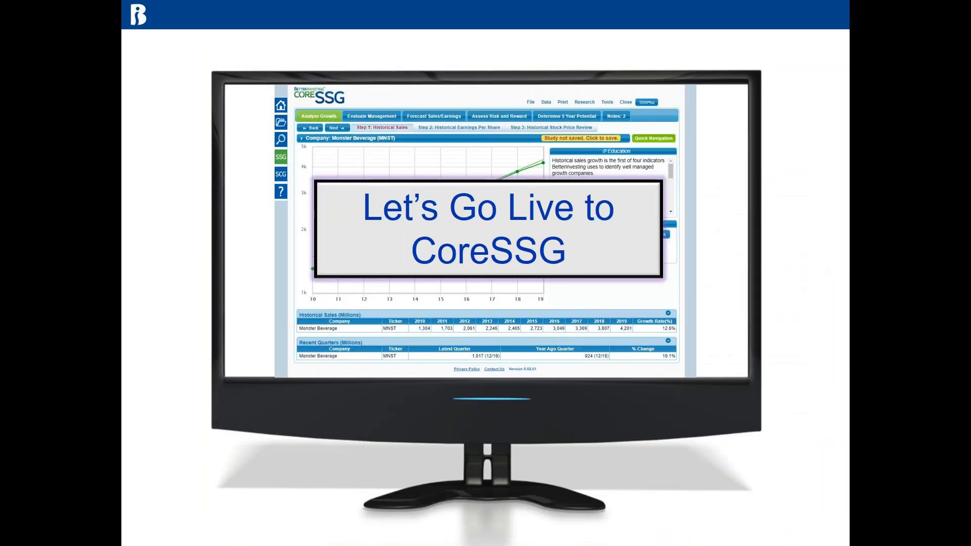
click(792, 352)
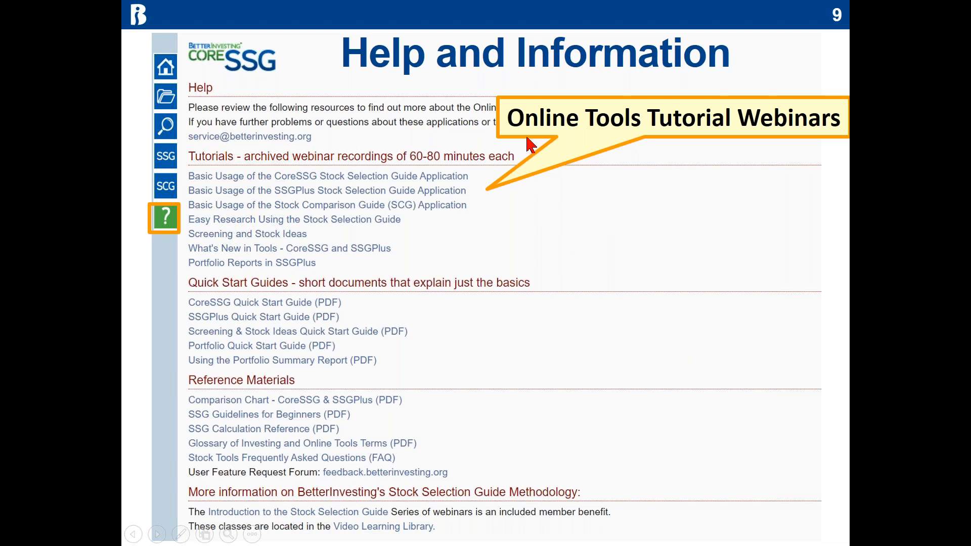
click(596, 344)
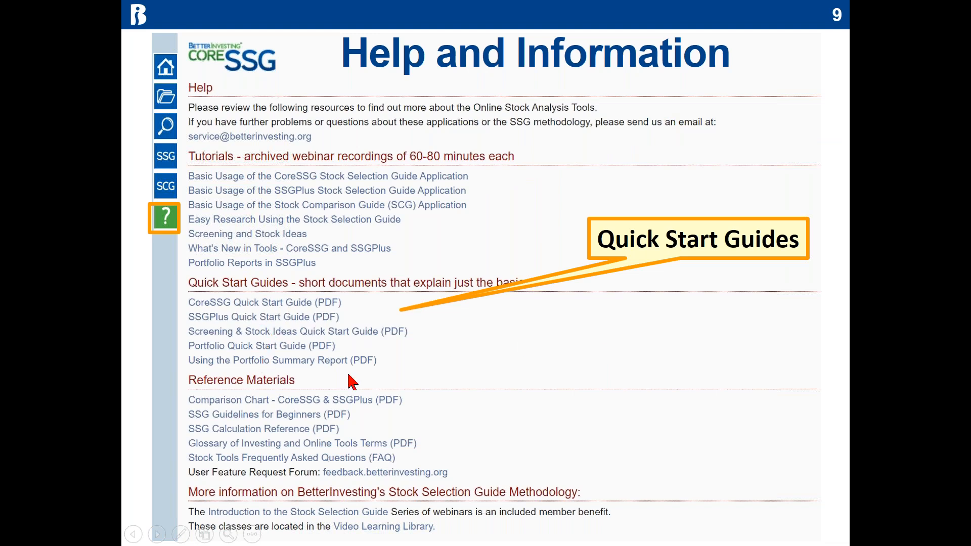
click(572, 390)
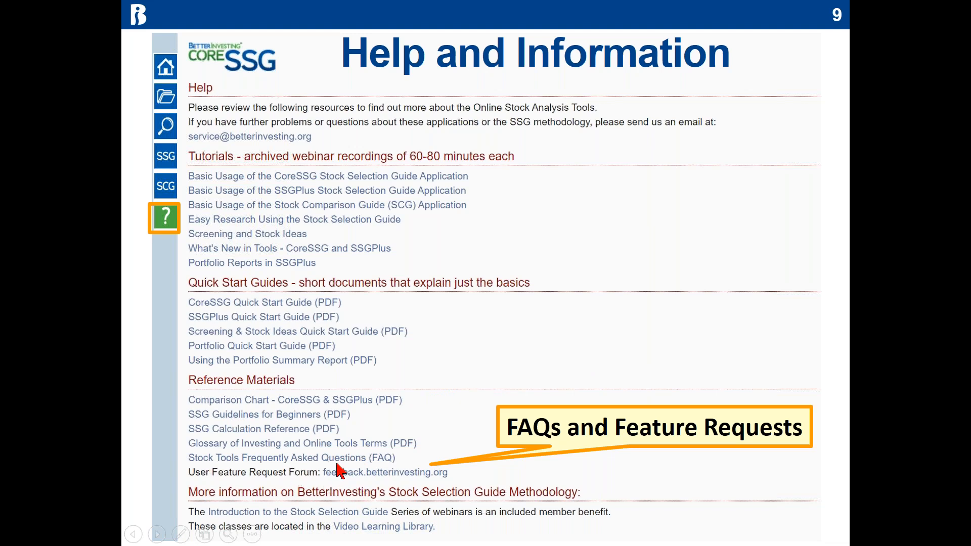
click(474, 516)
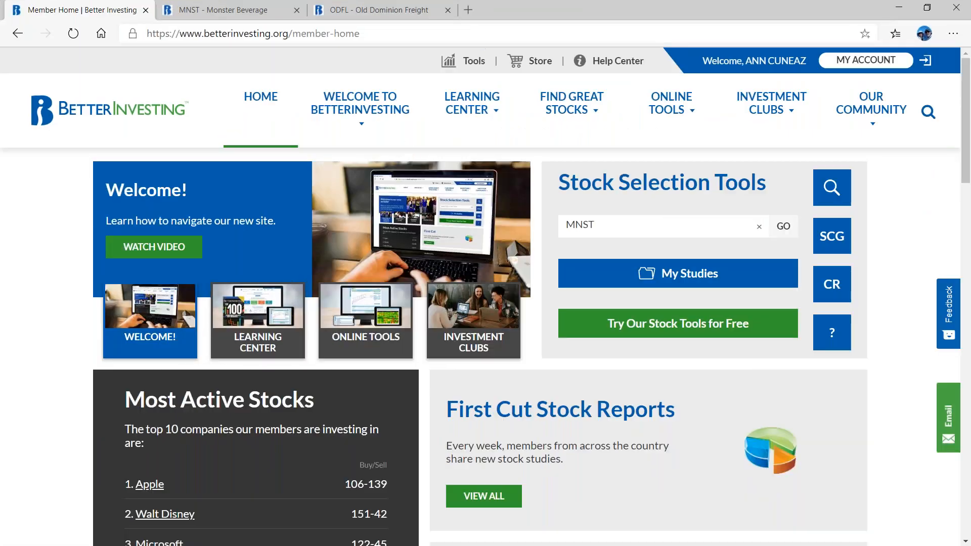
Go to the Video Learning Library in the Learning Center and open the Intro to the SSG series
mouse_move(467, 113)
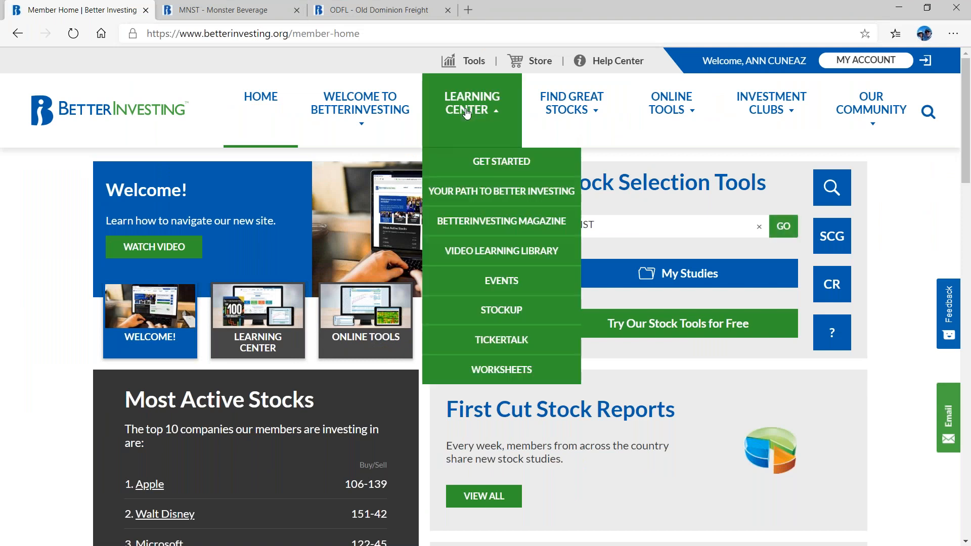
click(463, 250)
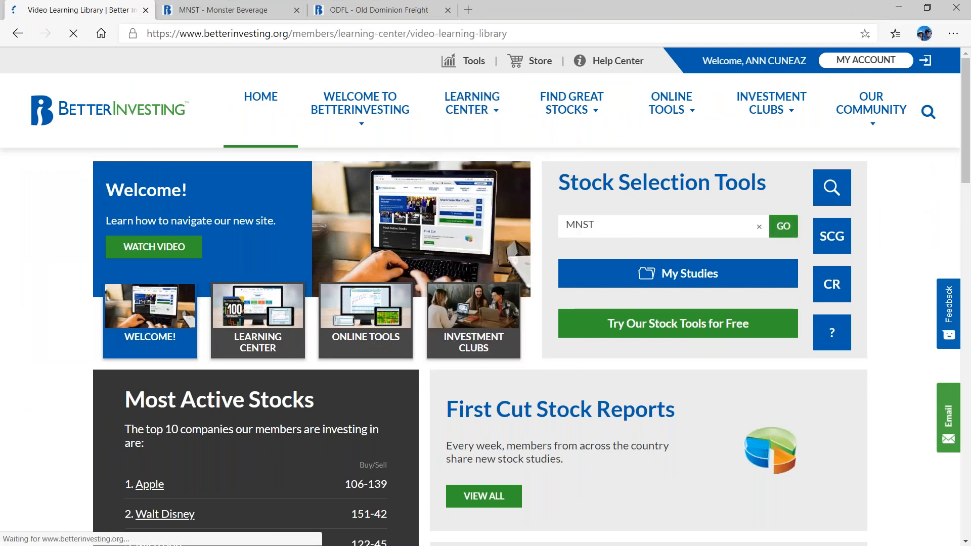
scroll(809, 288, down, 3)
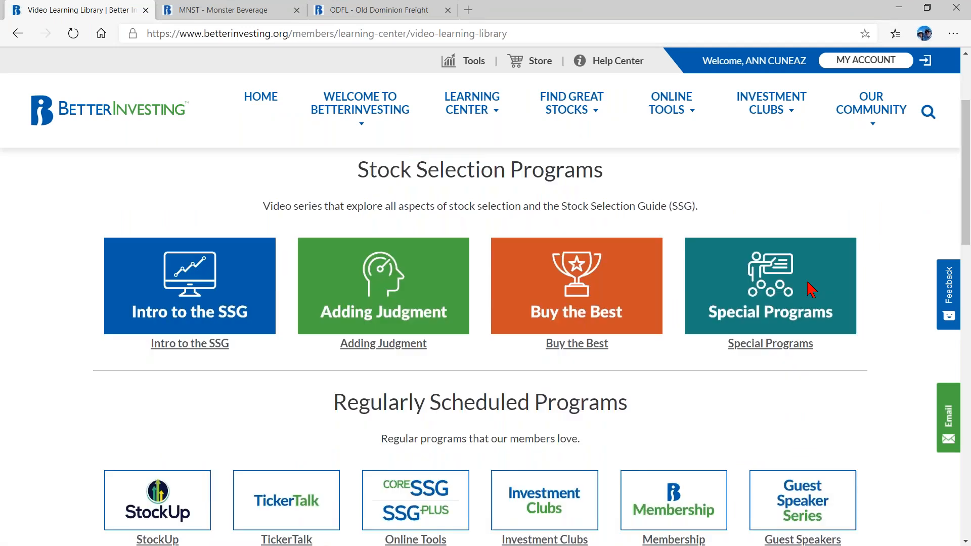
click(194, 311)
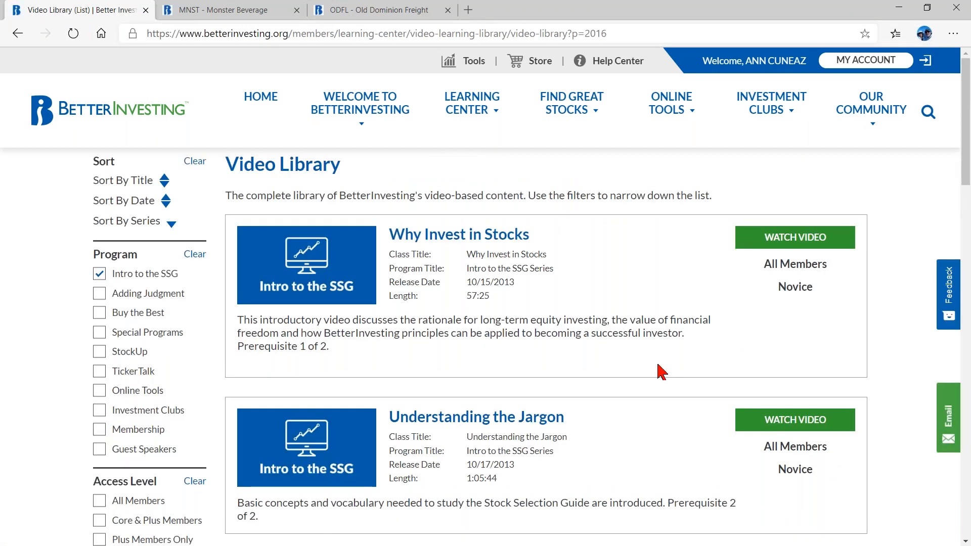
Look through the Intro to the SSG video list, including the classes on selecting companies, fair price, future growth and future P/Es
scroll(652, 374, down, 3)
scroll(645, 379, down, 3)
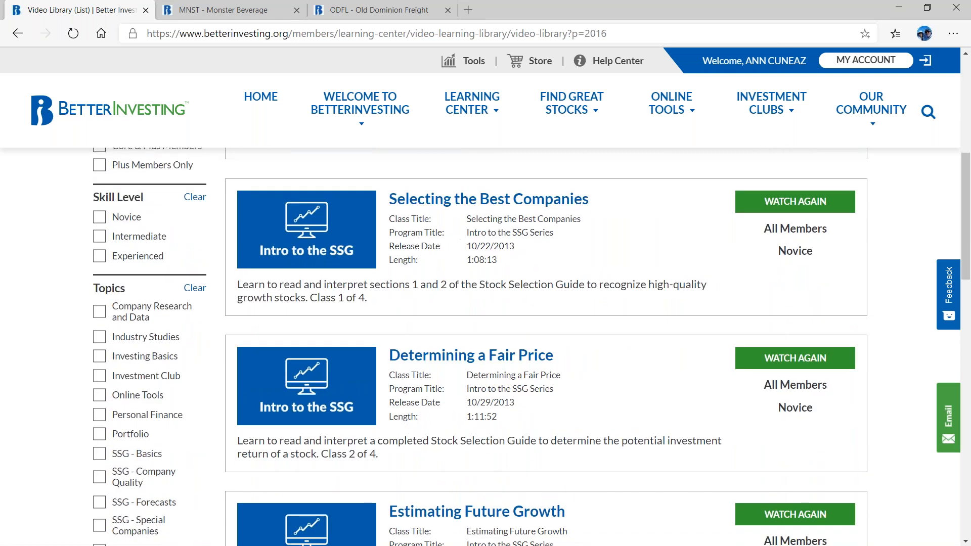
scroll(632, 389, down, 5)
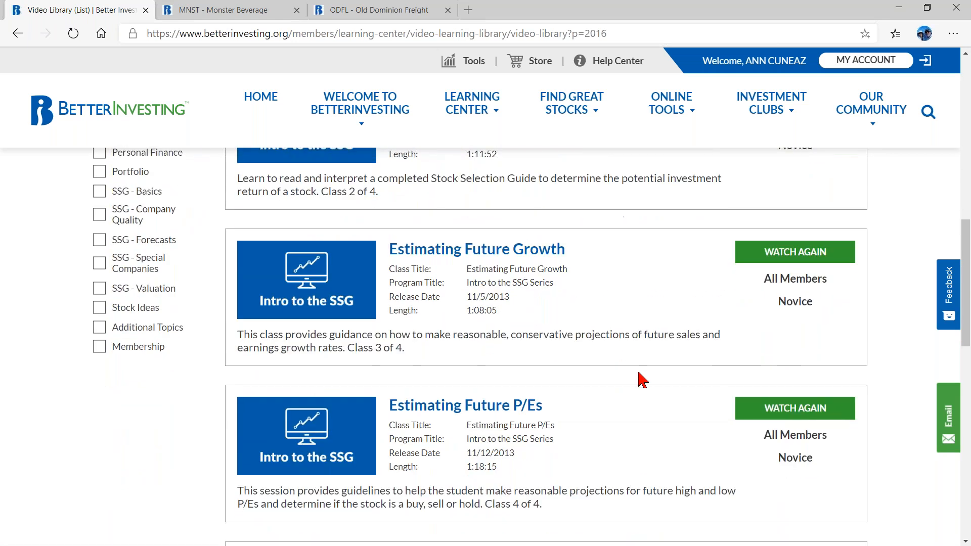
scroll(631, 390, down, 6)
scroll(627, 397, up, 3)
scroll(625, 397, up, 20)
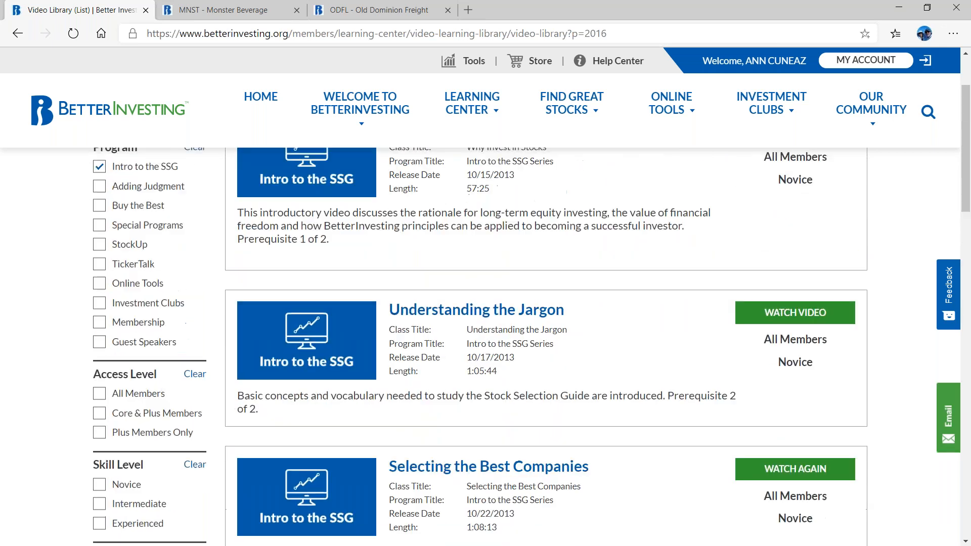
Return to the Video Learning Library overview and open the StockUp videos among the regularly scheduled programs
click(16, 34)
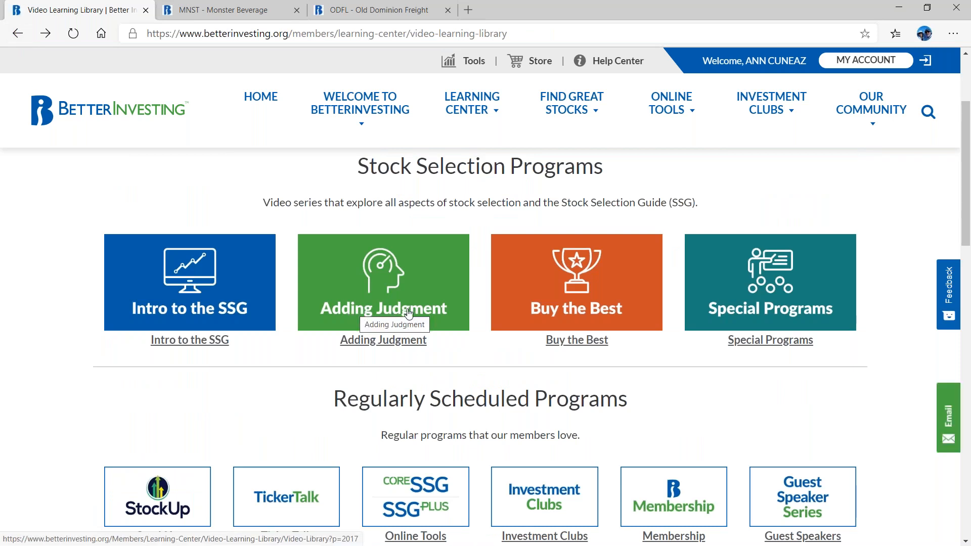
scroll(408, 308, down, 2)
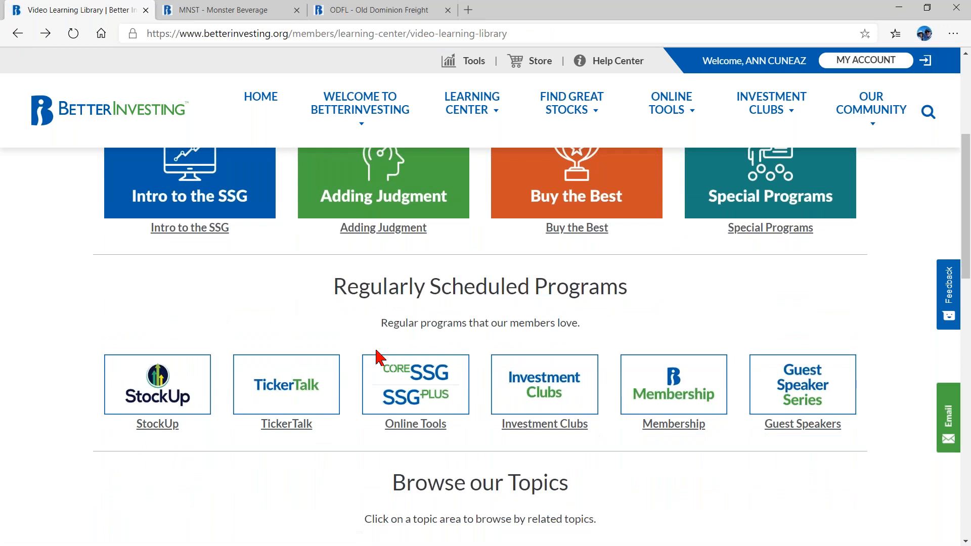
click(150, 401)
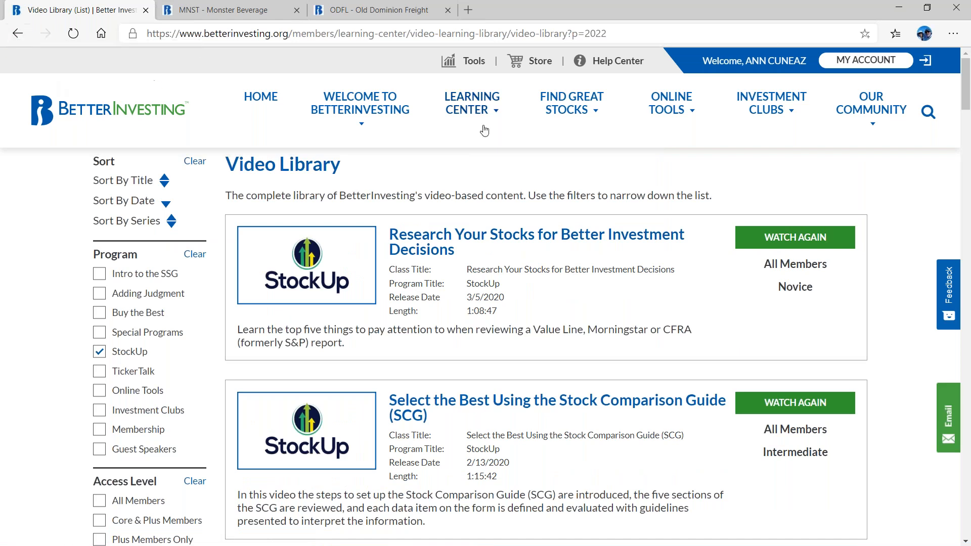
Reopen the Video Learning Library overview from the Learning Center and look over its stock selection and regularly scheduled programs
mouse_move(466, 112)
click(475, 253)
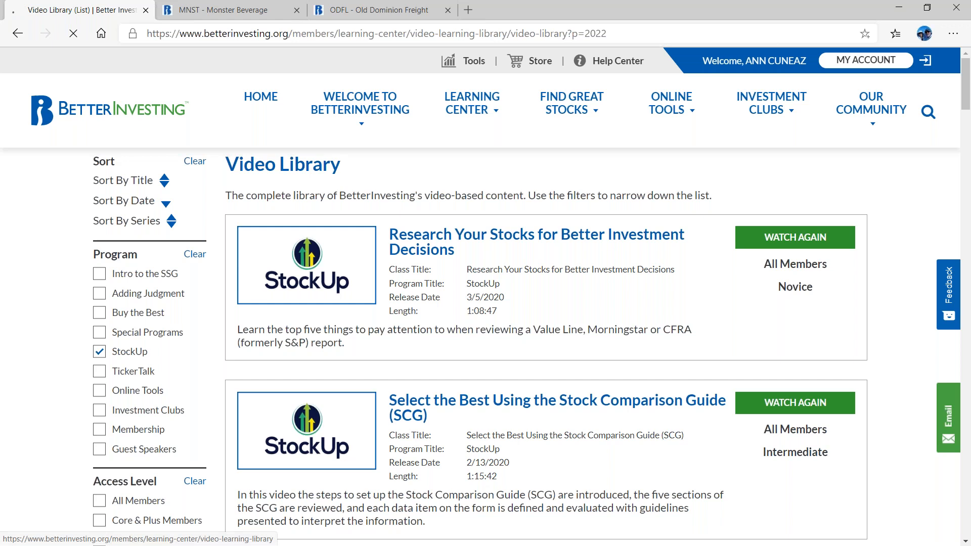
scroll(630, 280, down, 6)
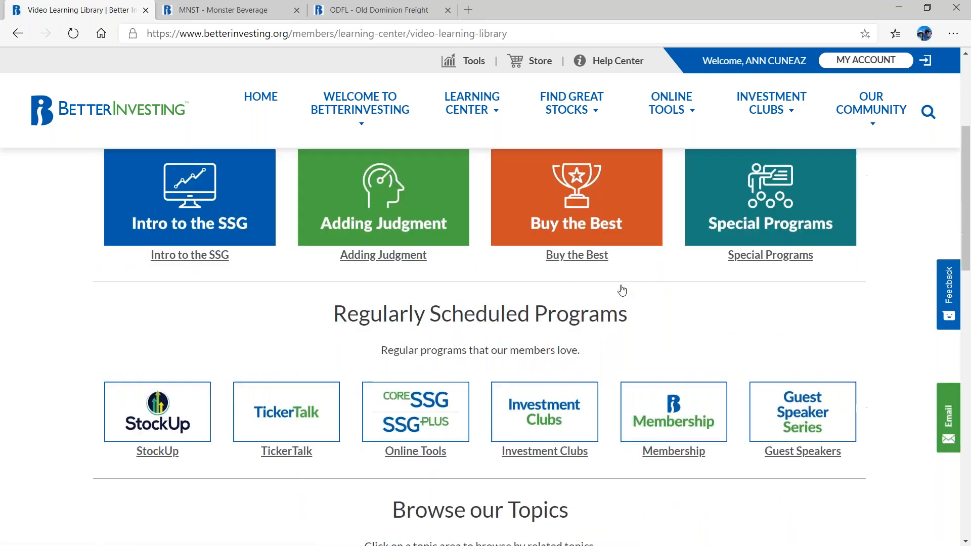
scroll(480, 344, up, 6)
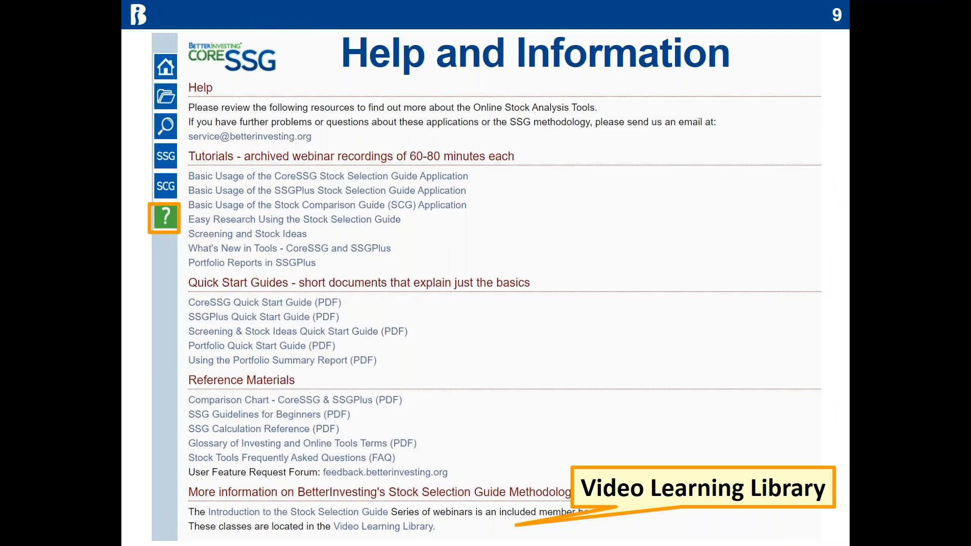
click(583, 321)
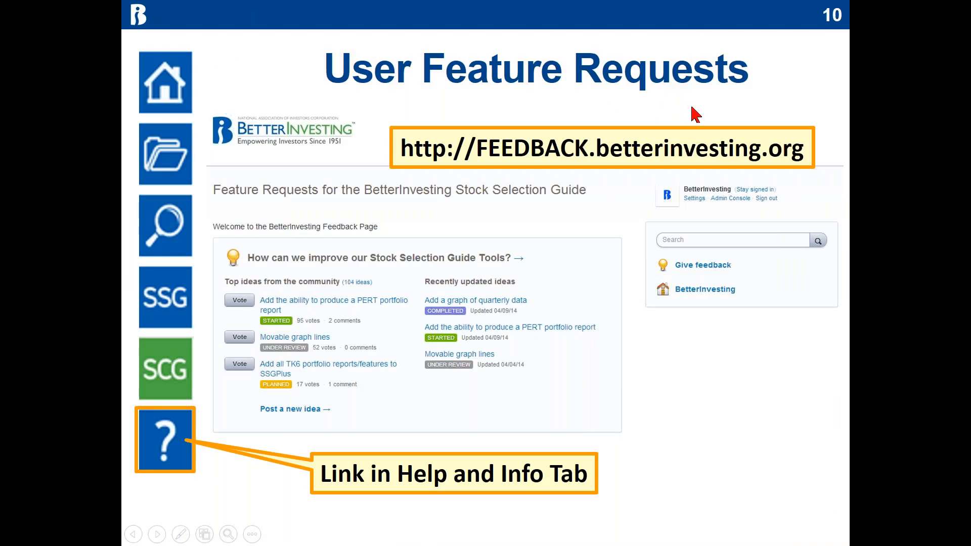